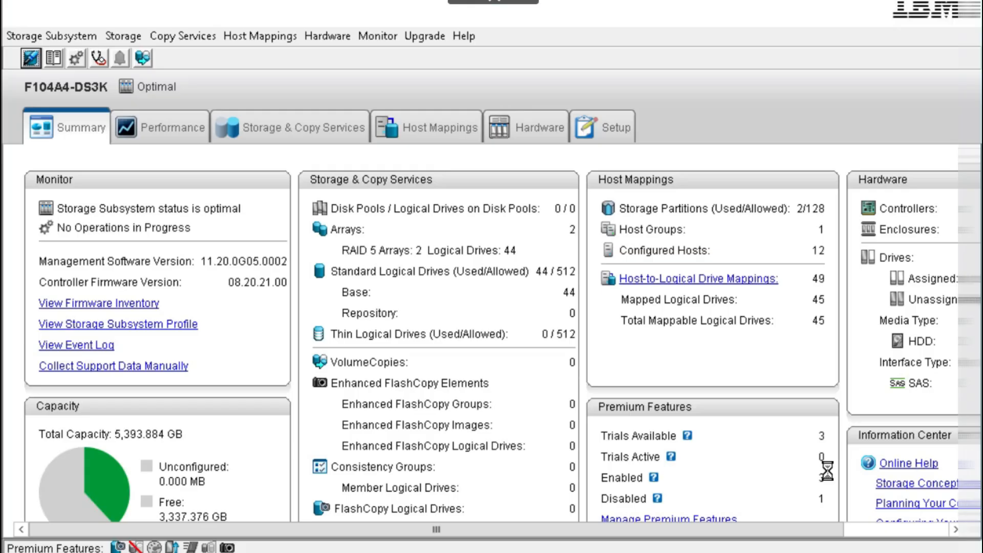
Step: Enter the storage subsystem password and cancel the offer to synchronize the controller clocks
left_click(323, 311)
key("ctrl+v")
left_click(456, 379)
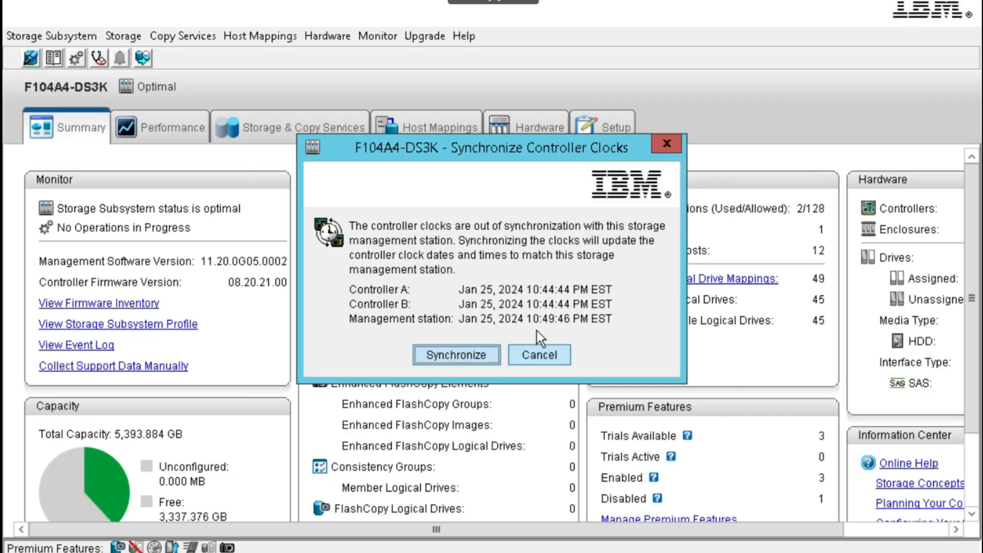
left_click(531, 356)
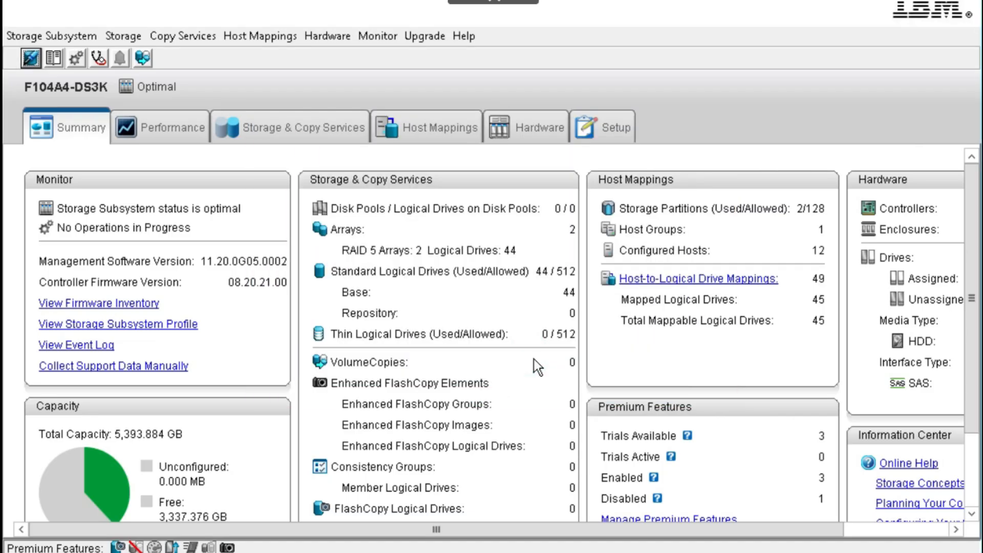
Step: Open the storage subsystem profile and check the number of controllers in its hardware information
left_click(159, 328)
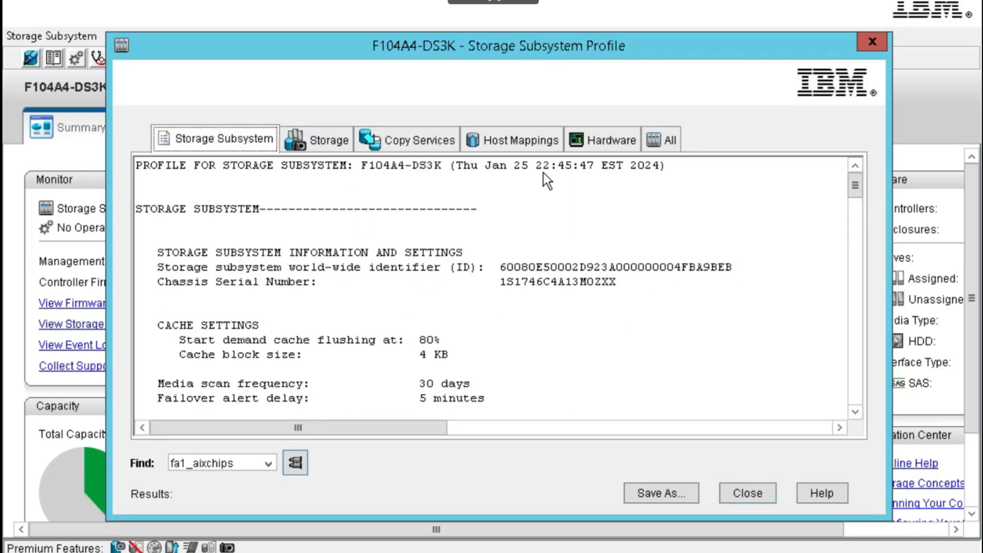
left_click(608, 143)
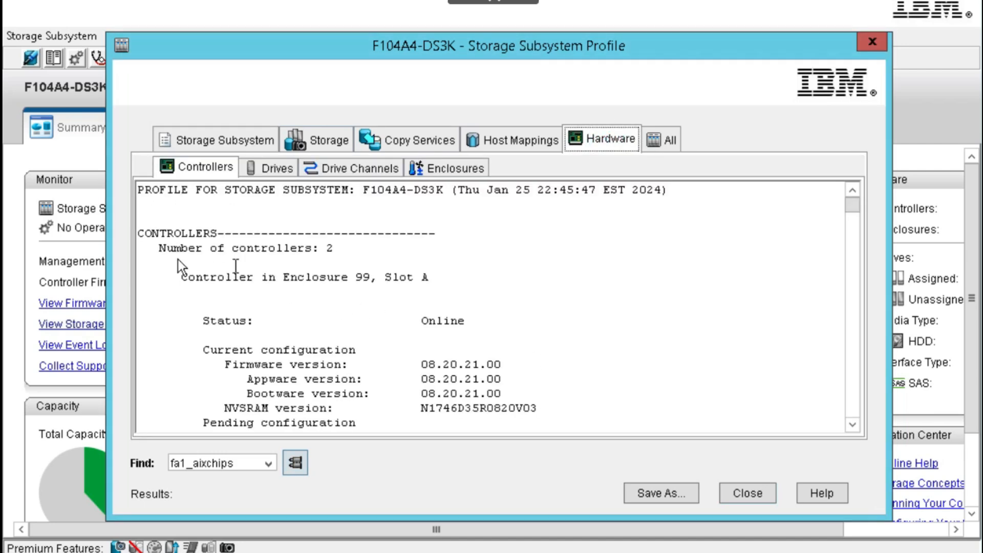
left_click_drag(165, 252, 329, 242)
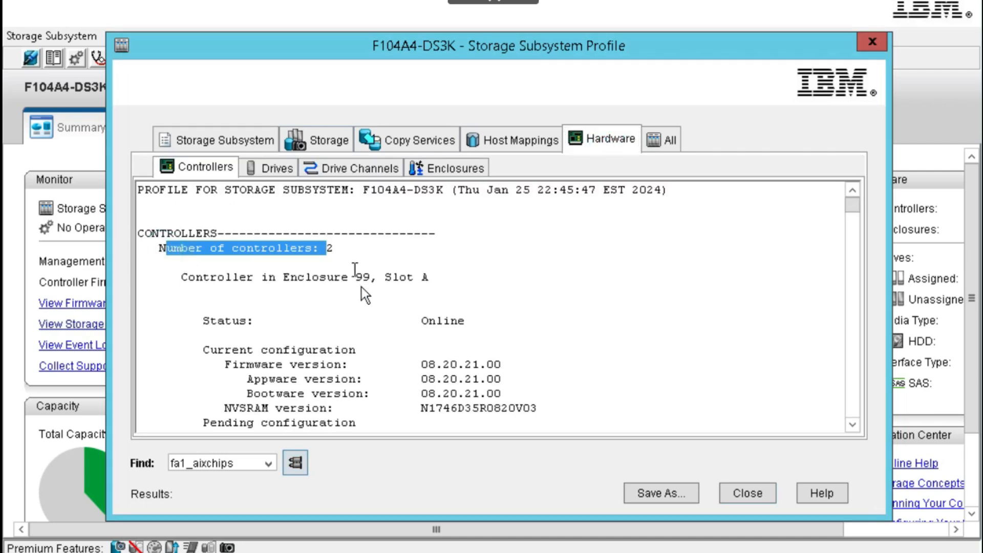
left_click(707, 282)
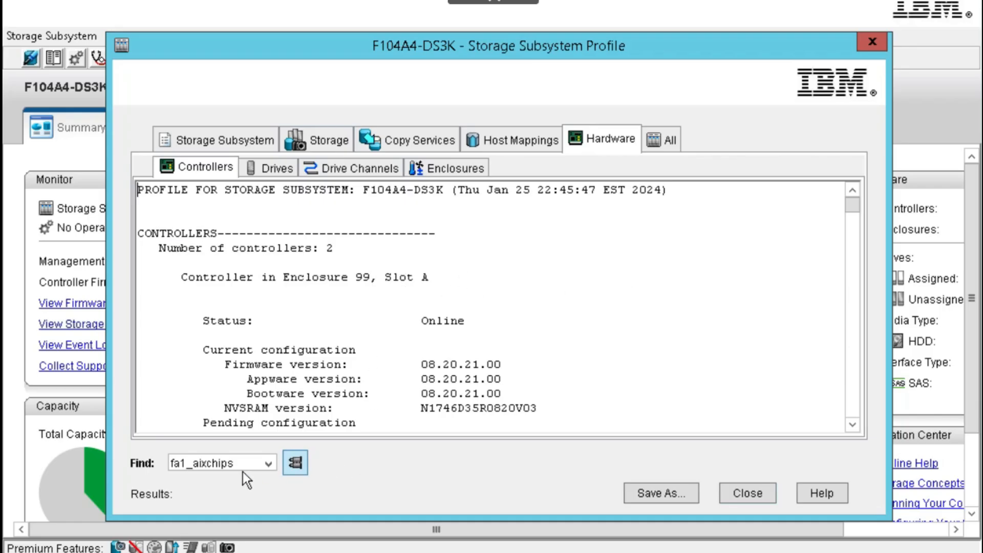
Step: Search the controllers profile for "Product ID" and highlight the value of the first match
left_click(241, 469)
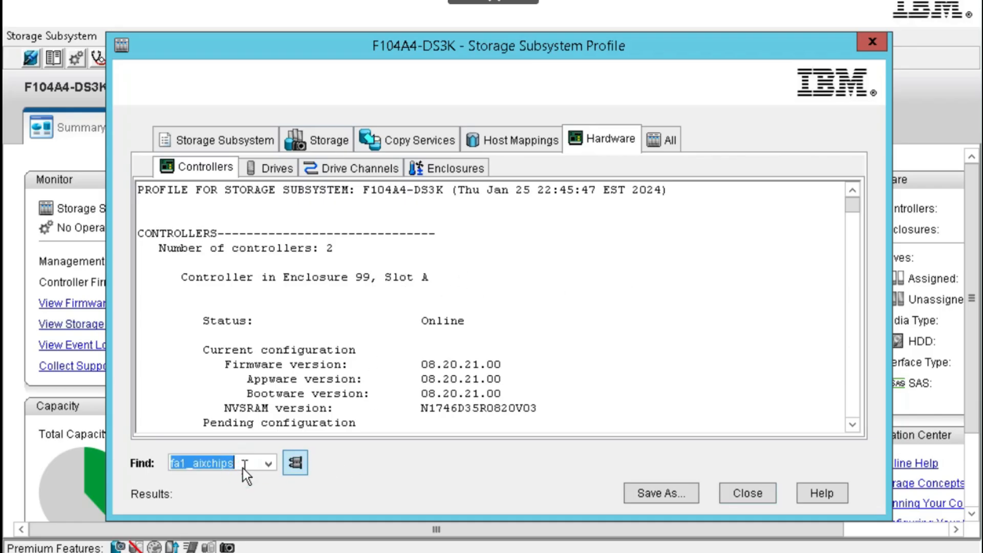
type("Product ID")
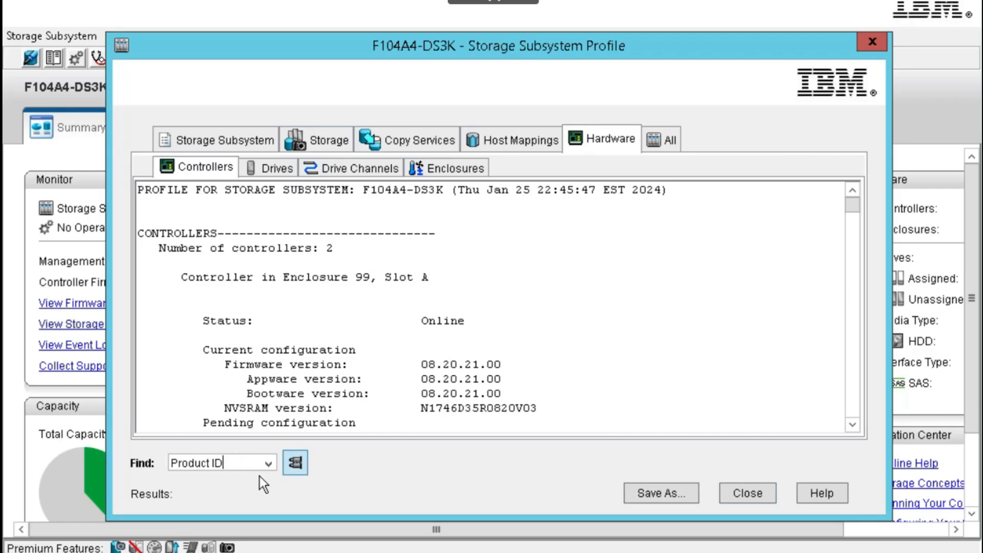
left_click(295, 463)
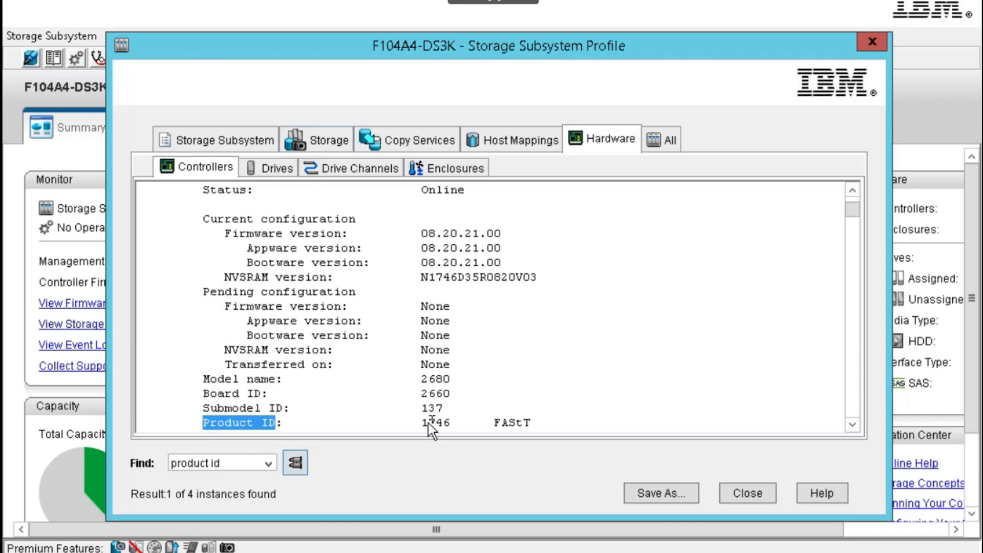
left_click_drag(421, 423, 453, 424)
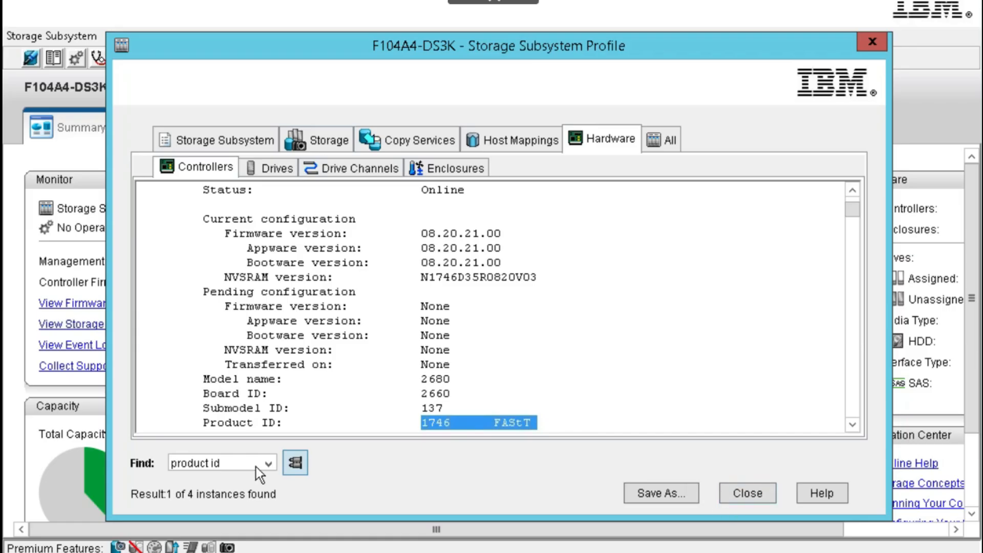
Step: Search the controllers profile for "world-wide node" and examine the Fibre host ports' data rates and node identifier
triple_click(235, 465)
type("world-wide node")
left_click(294, 466)
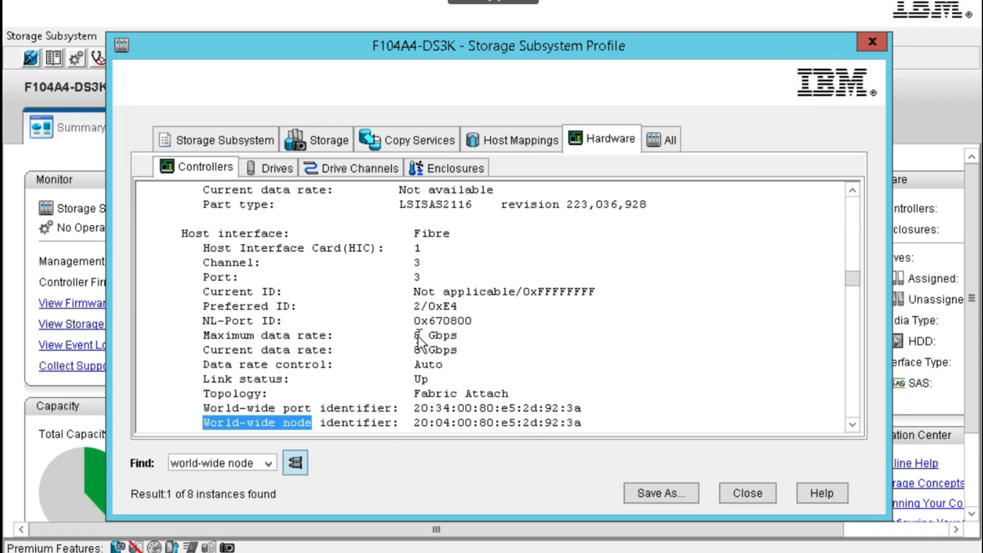
left_click_drag(416, 335, 453, 353)
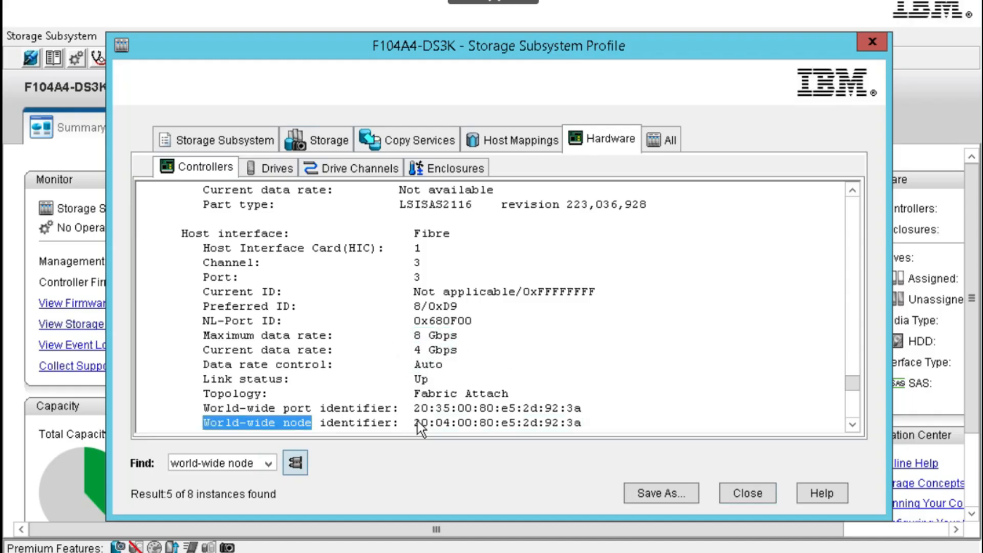
left_click_drag(415, 423, 452, 423)
left_click_drag(511, 431, 416, 231)
left_click(572, 245)
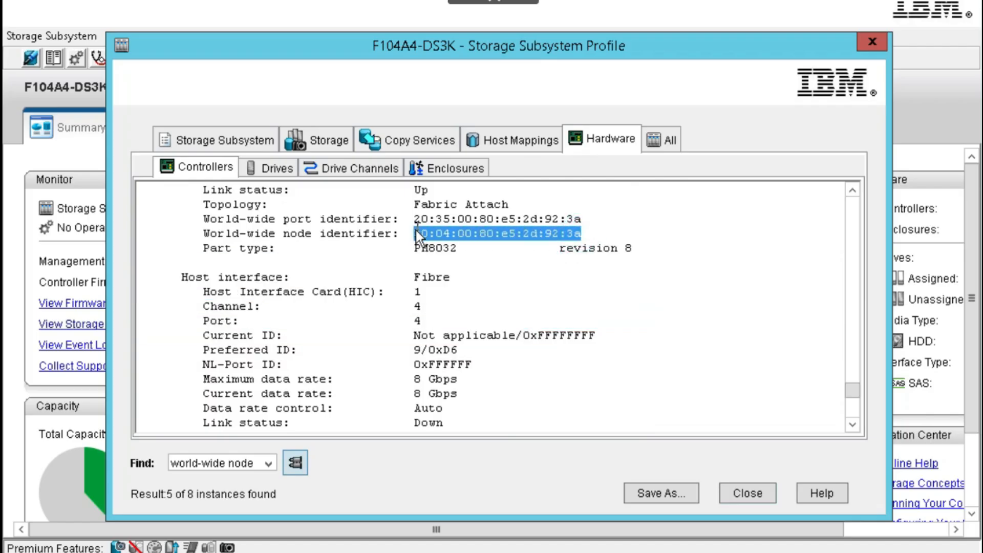
Step: Cycle through the "world-wide node" matches to compare the identifiers of the remaining host ports
left_click(289, 471)
left_click(290, 471)
left_click(290, 471)
left_click(290, 471)
left_click(290, 471)
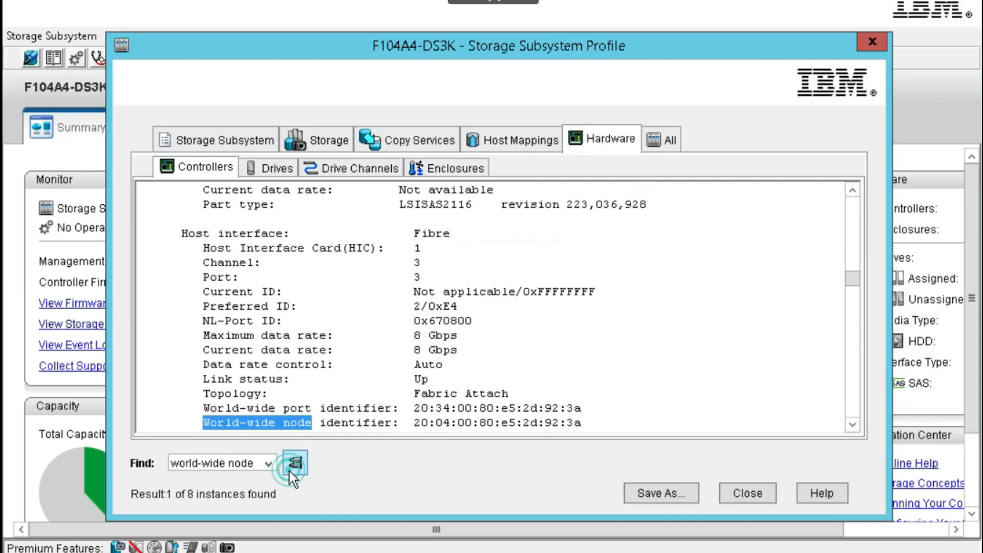
left_click(290, 471)
left_click(290, 471)
left_click(290, 471)
left_click(289, 471)
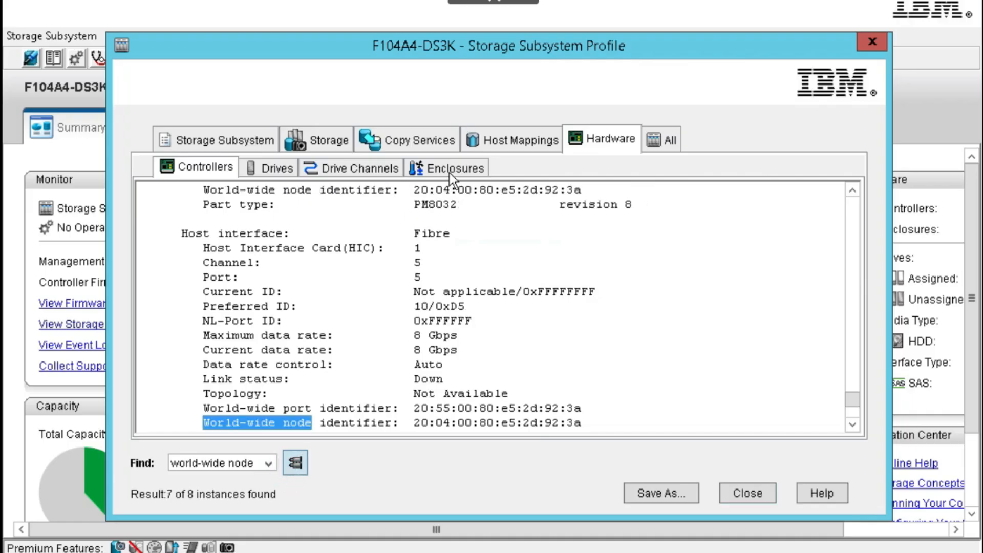
Step: Examine the array summary in the profile's storage information, including array names and total arrays, and close the profile
left_click(318, 145)
left_click(287, 176)
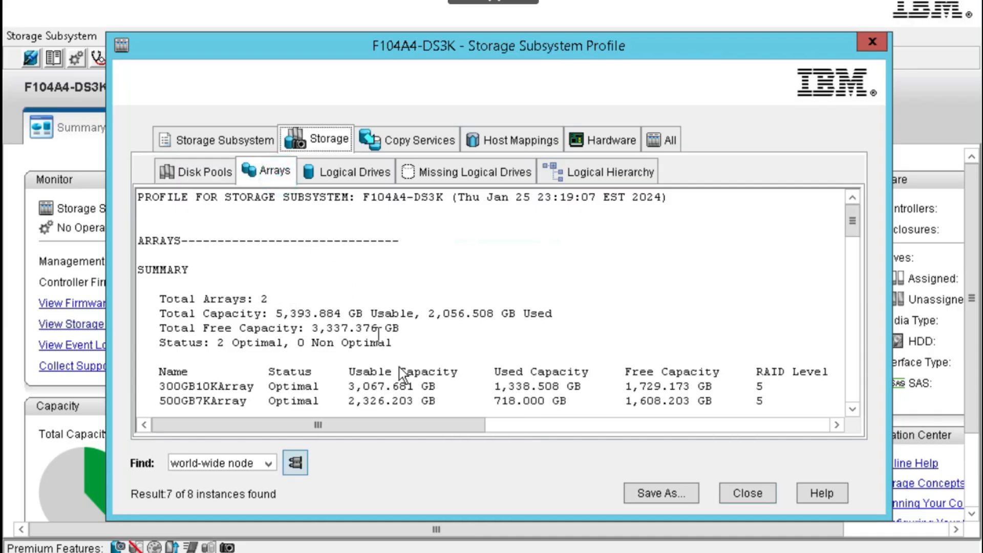
double_click(214, 389)
double_click(229, 400)
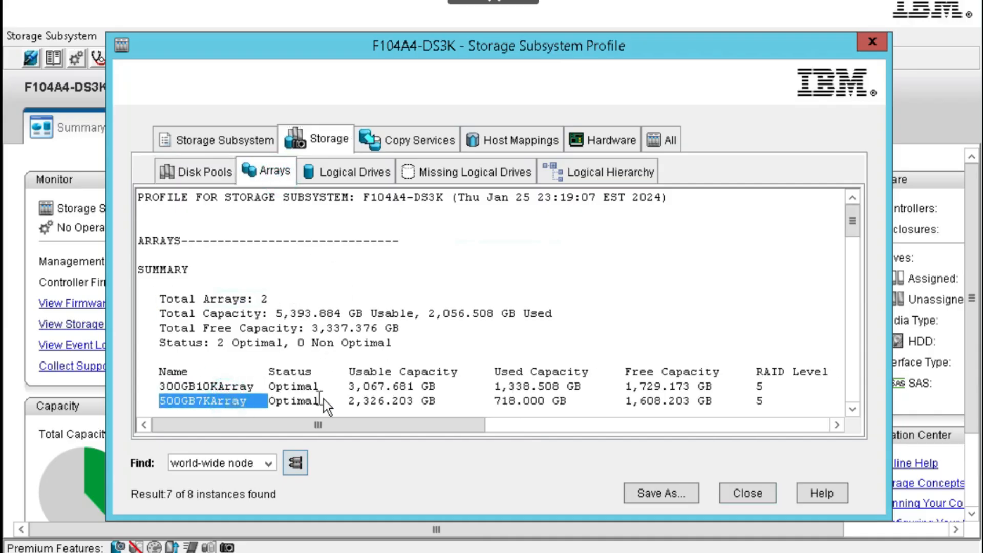
scroll(425, 392, "down", 4)
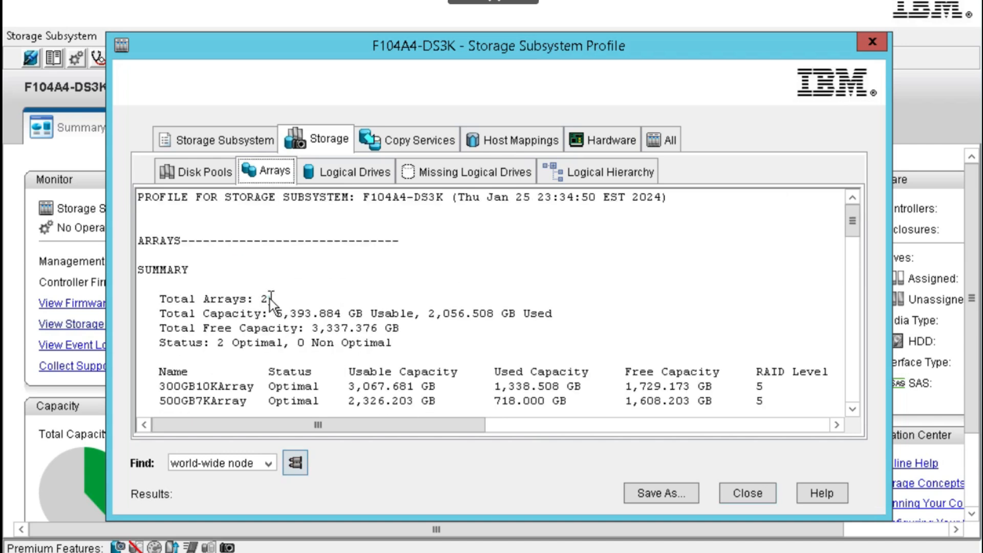
left_click_drag(269, 299, 205, 300)
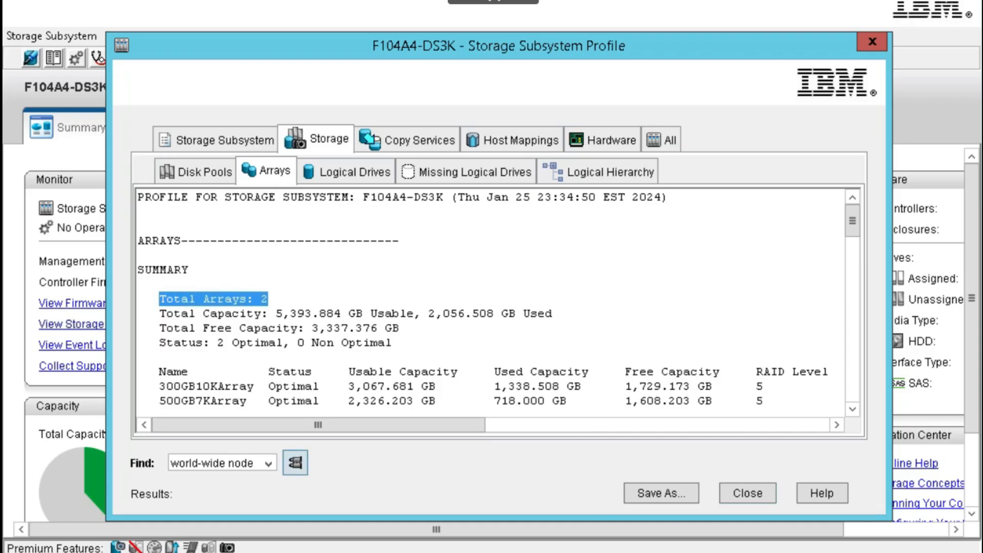
left_click(763, 496)
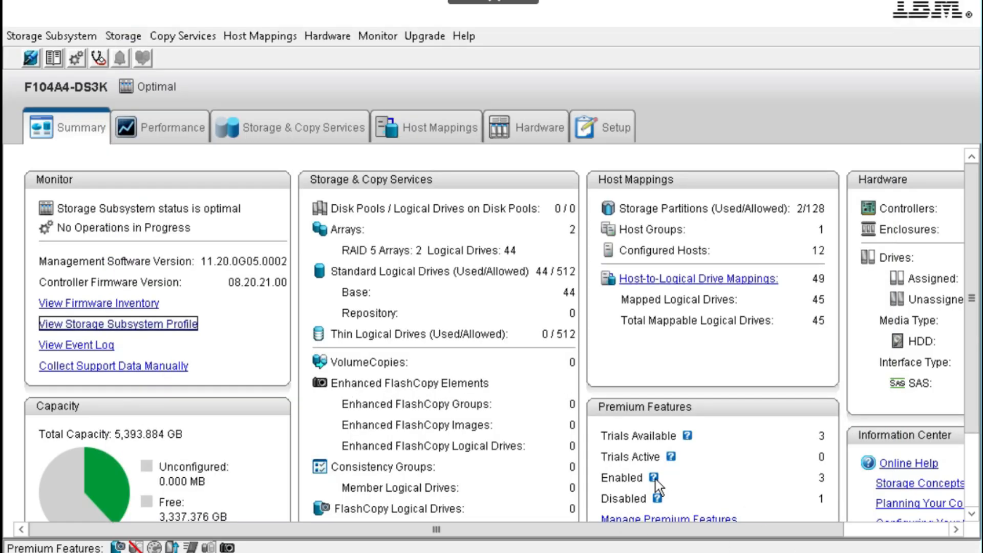
Step: Display the defined host mappings of the whole storage subsystem and of Host Group V9KASET
left_click(404, 129)
left_click(416, 129)
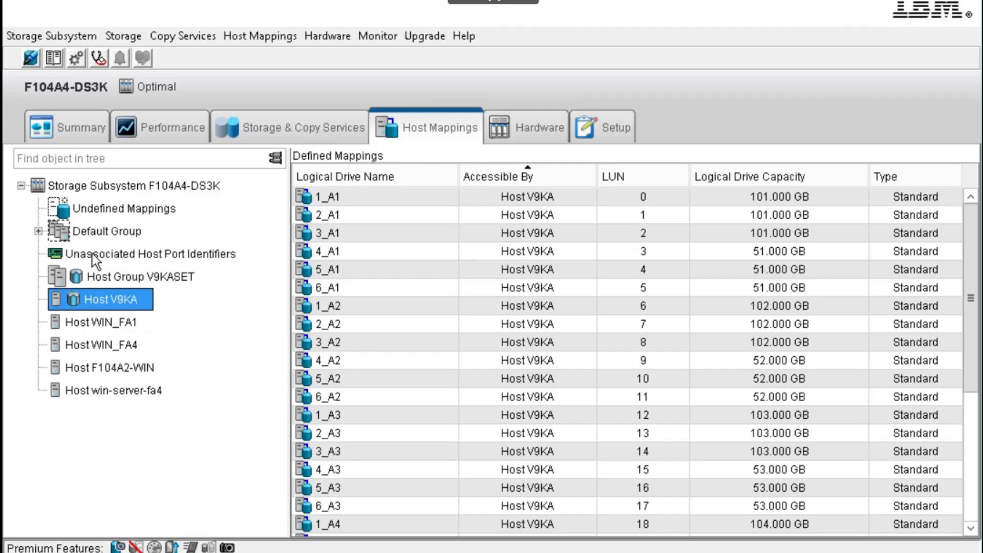
left_click(180, 187)
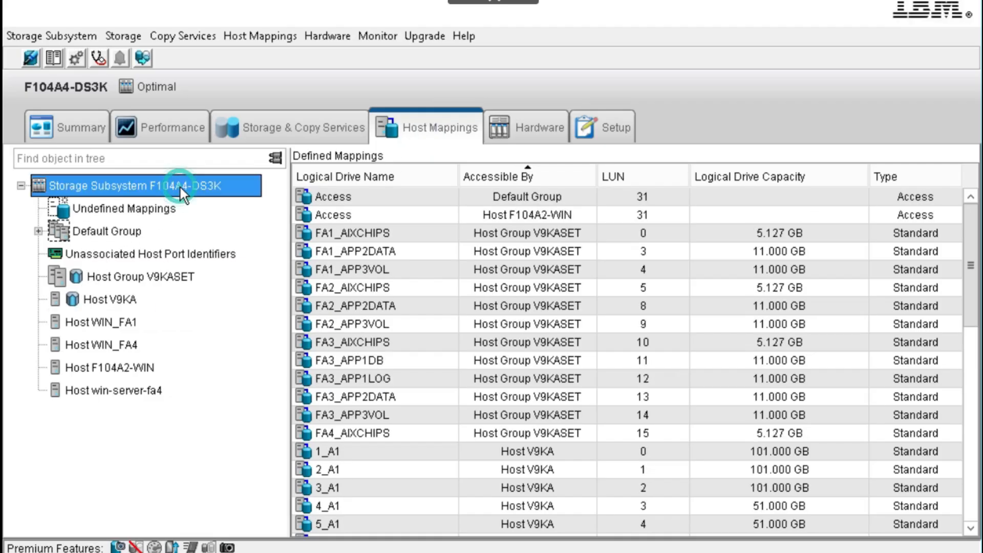
left_click(159, 278)
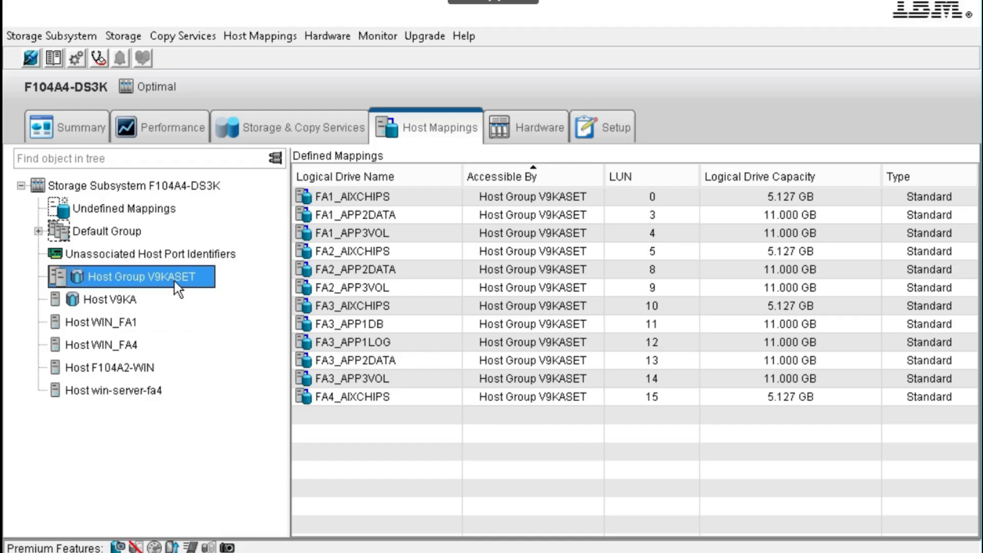
Step: Open the properties of Host V9KA, check its host name, host type and port identifiers, and close them
left_click(118, 303)
right_click(119, 302)
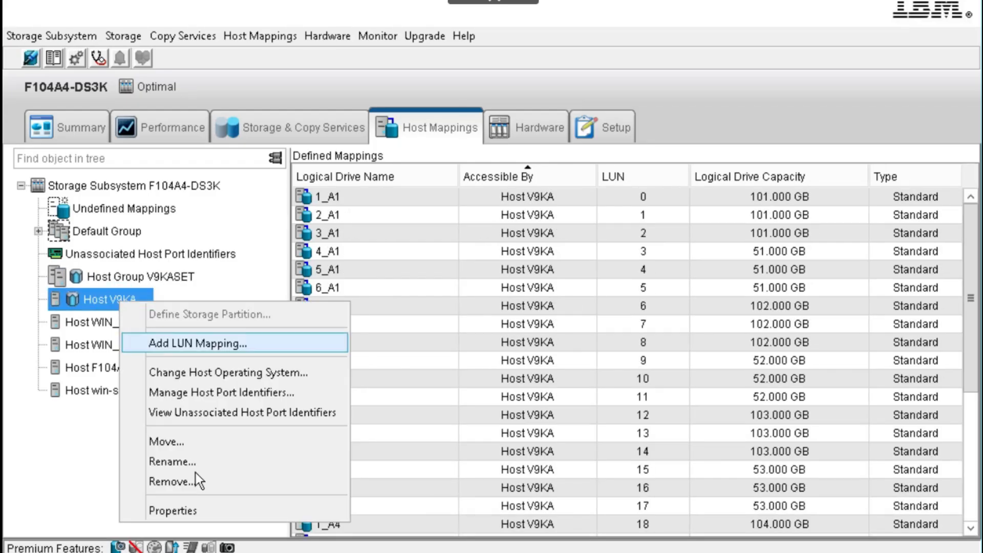
left_click(187, 508)
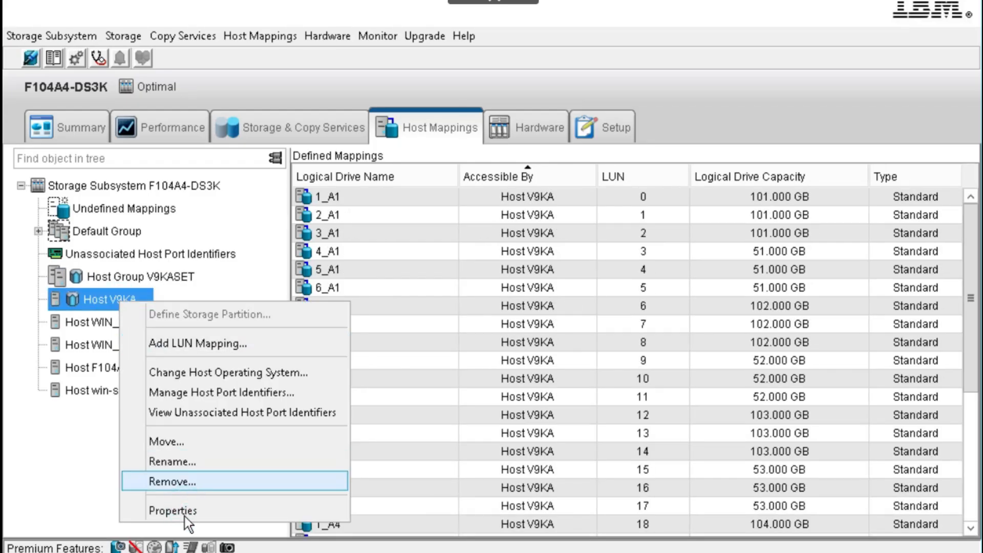
left_click(183, 511)
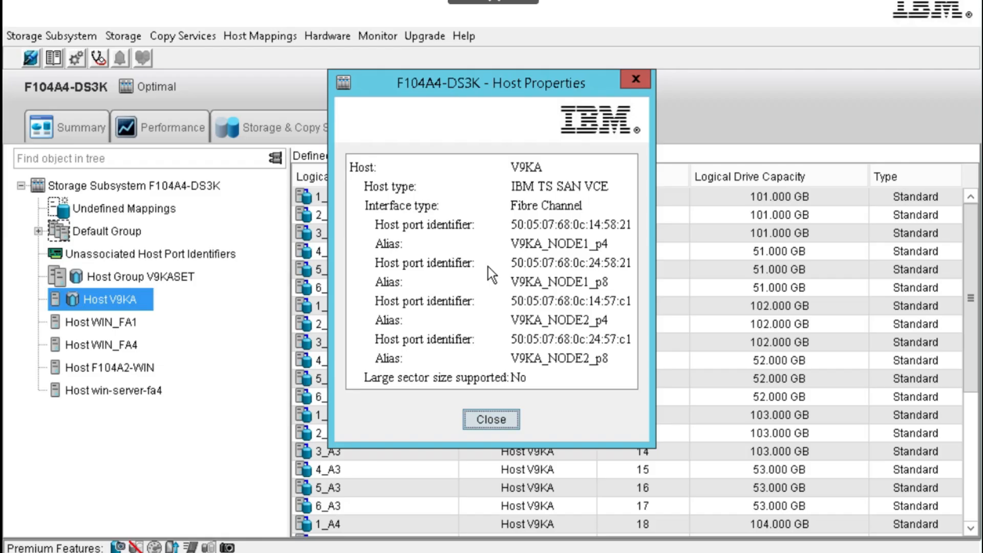
left_click(513, 168)
left_click_drag(532, 172, 534, 170)
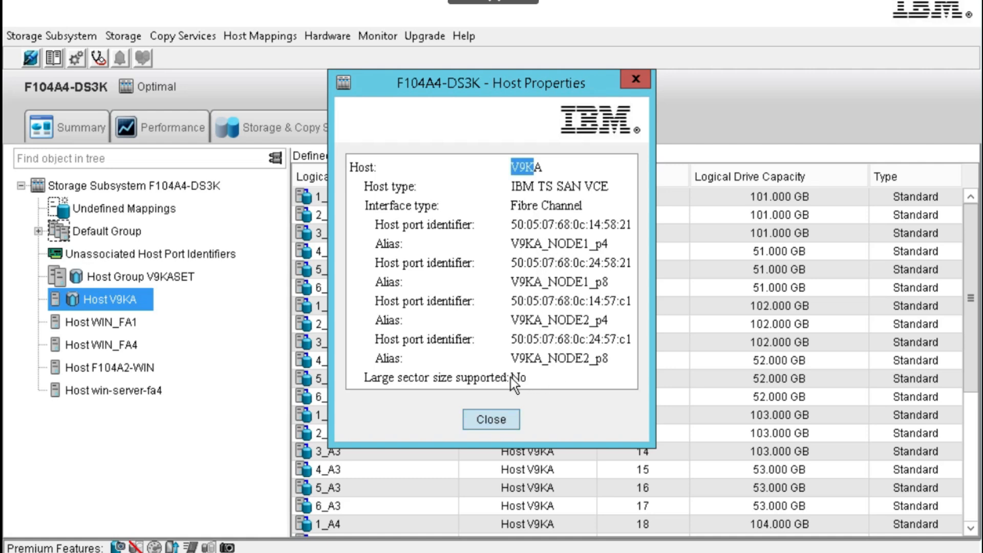
left_click(485, 423)
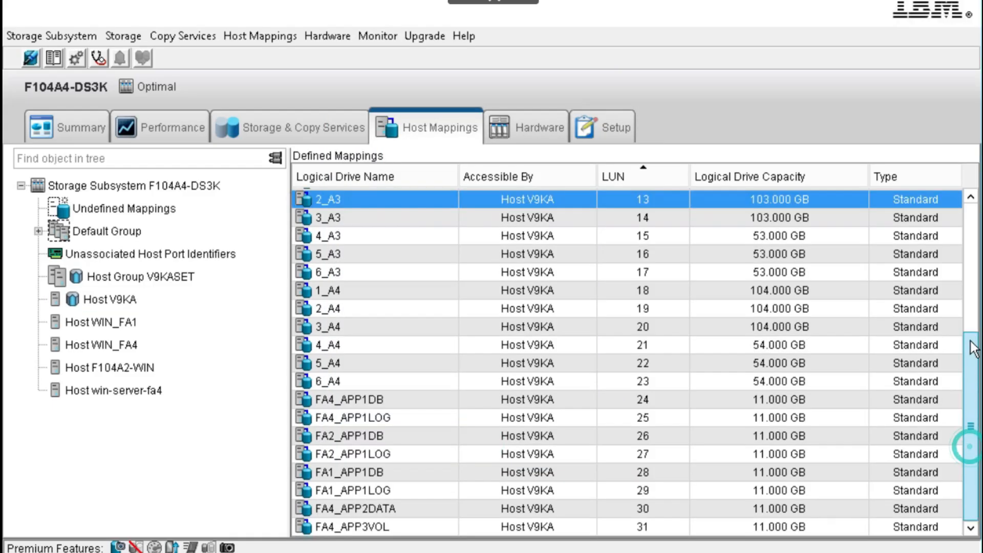
Step: Review the LUN numbers and capacities of the logical drives mapped to Host V9KA
left_click_drag(973, 348, 973, 502)
left_click_drag(973, 384, 971, 229)
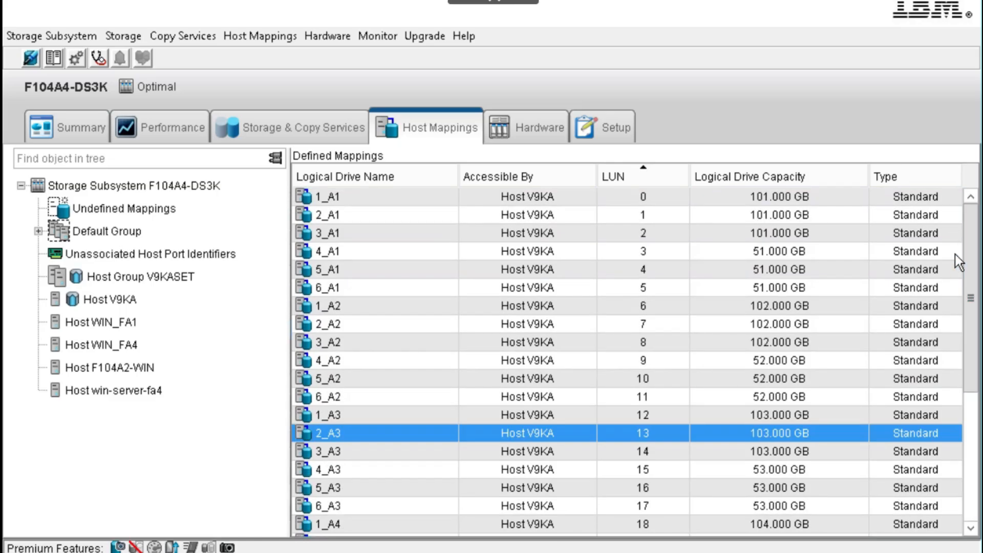
left_click(764, 287)
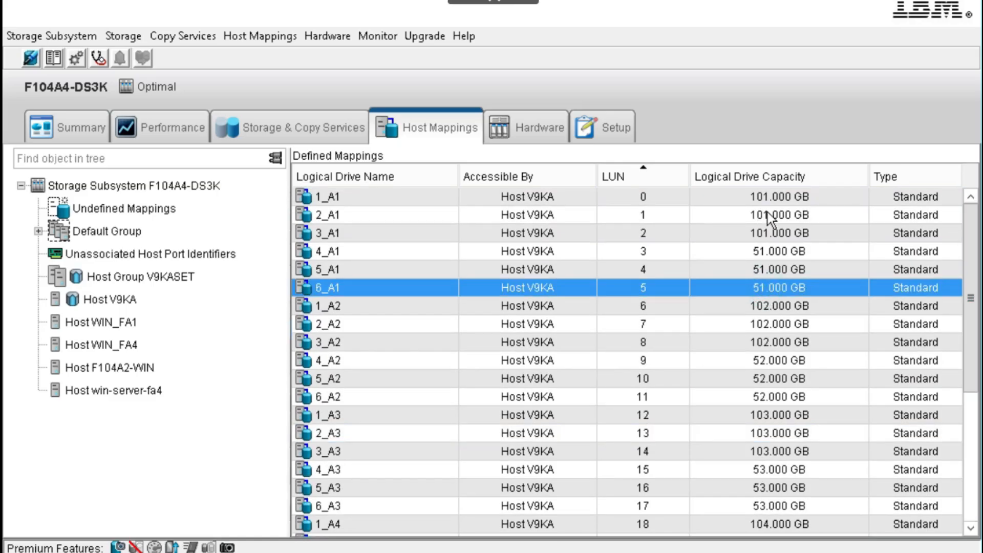
left_click(770, 198)
left_click(771, 287)
left_click(767, 308)
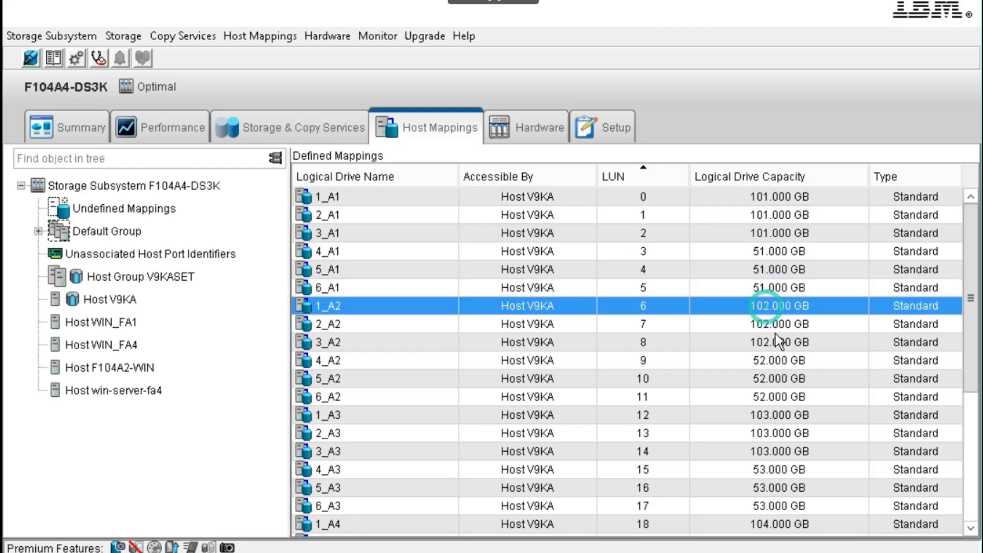
left_click(777, 342)
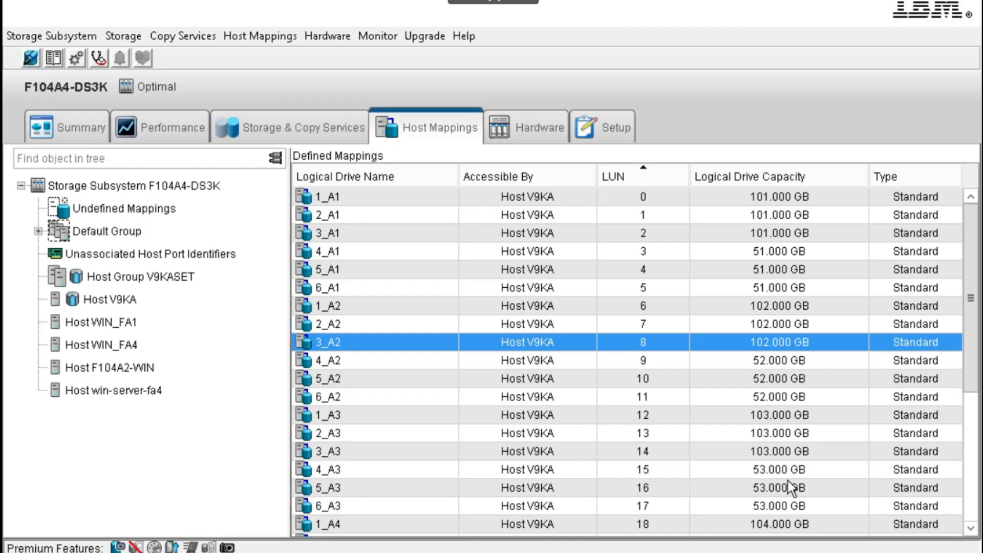
scroll(791, 417, "down", 5)
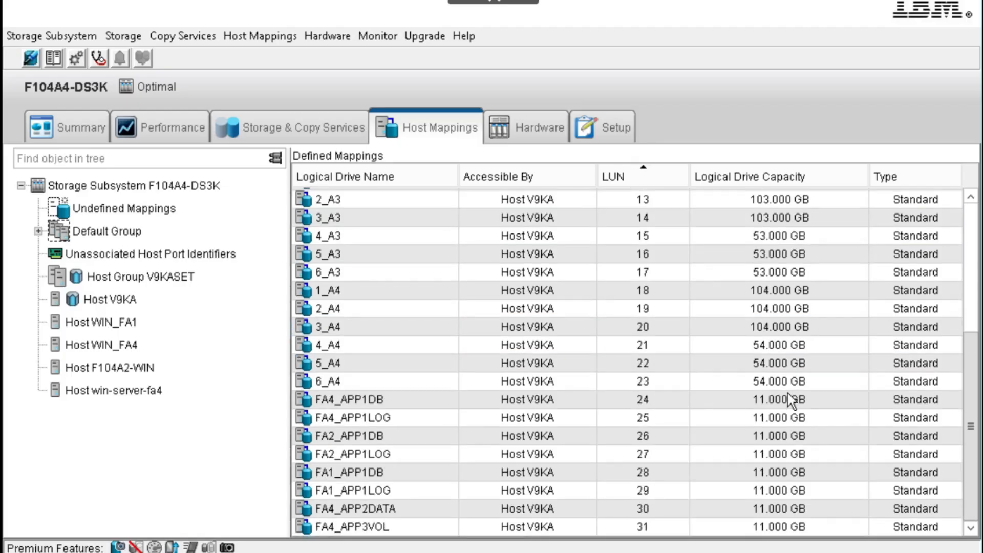
scroll(788, 393, "up", 5)
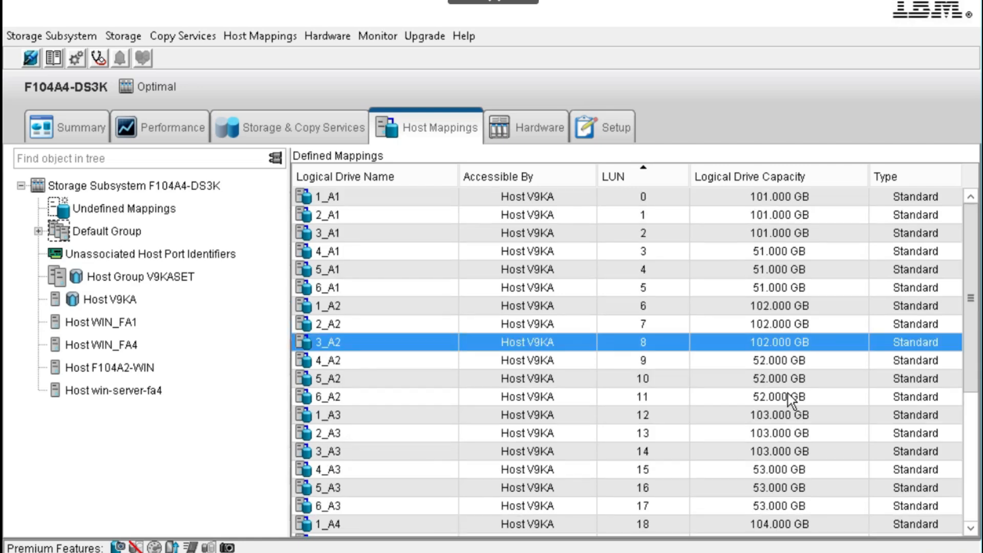
Step: Display the logical drives mapped to Host Group V9KASET and review their LUNs and capacities
left_click(177, 277)
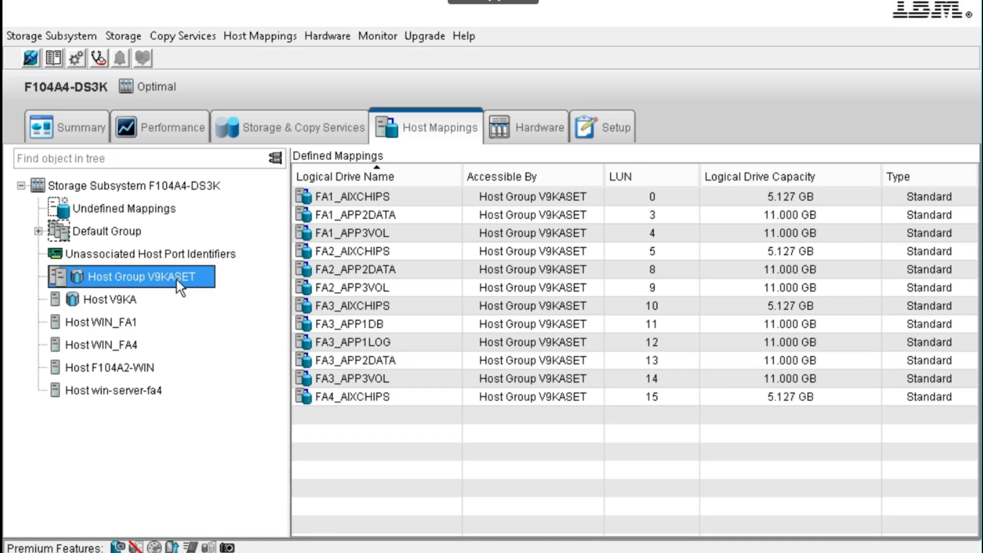
left_click(341, 306)
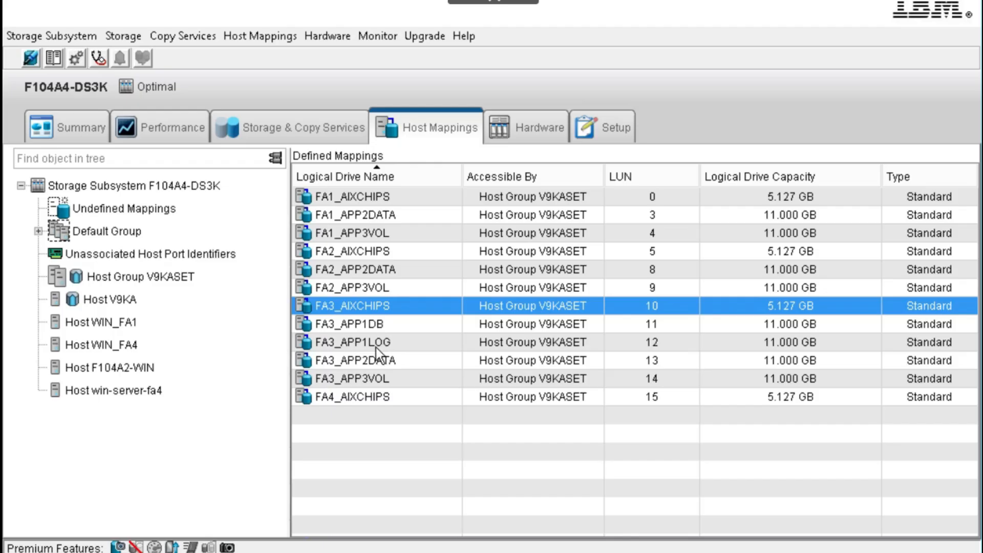
Step: Switch to the IBM FlashSystem V9000 browser window, show its external storage systems and dismiss the Configure Call Home notice
mouse_move(245, 552)
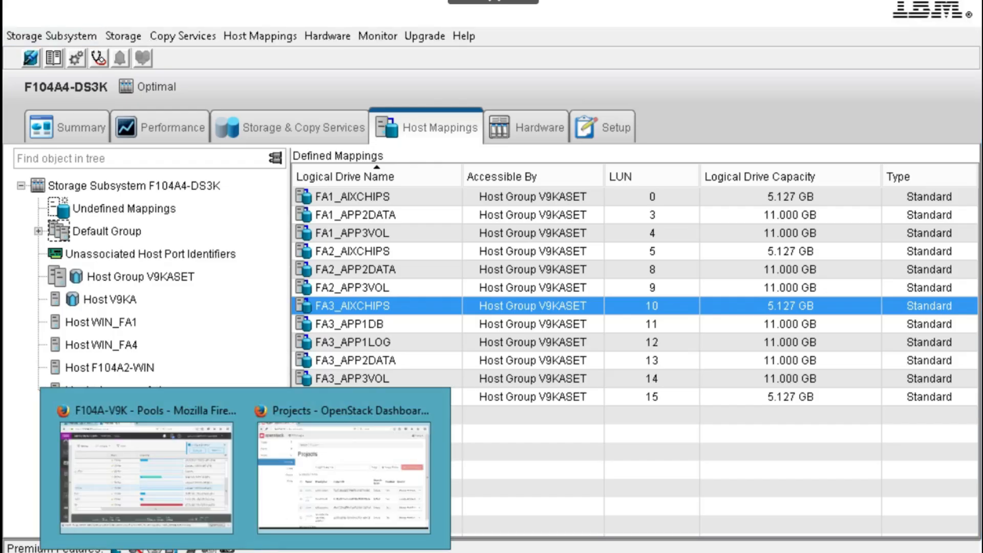
left_click(202, 466)
mouse_move(83, 211)
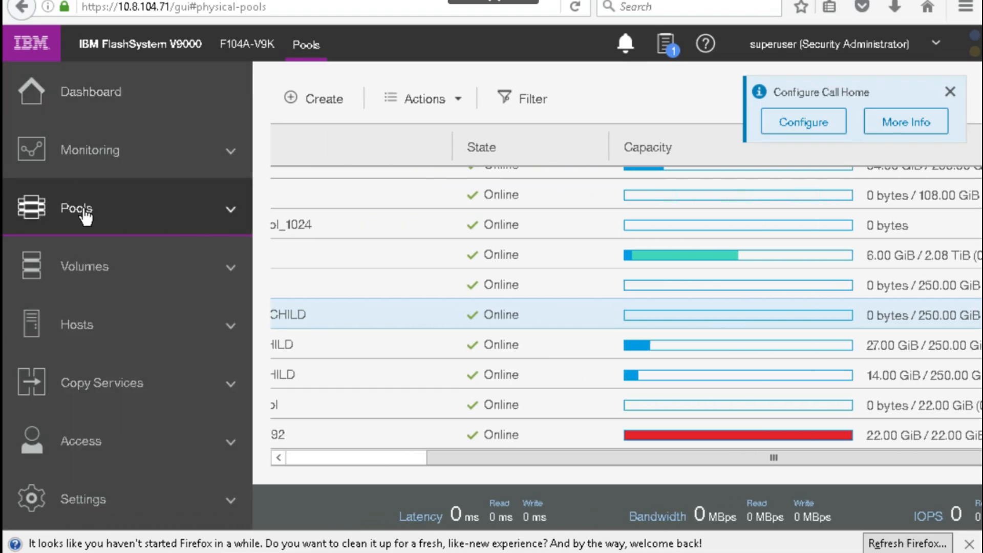
left_click(126, 398)
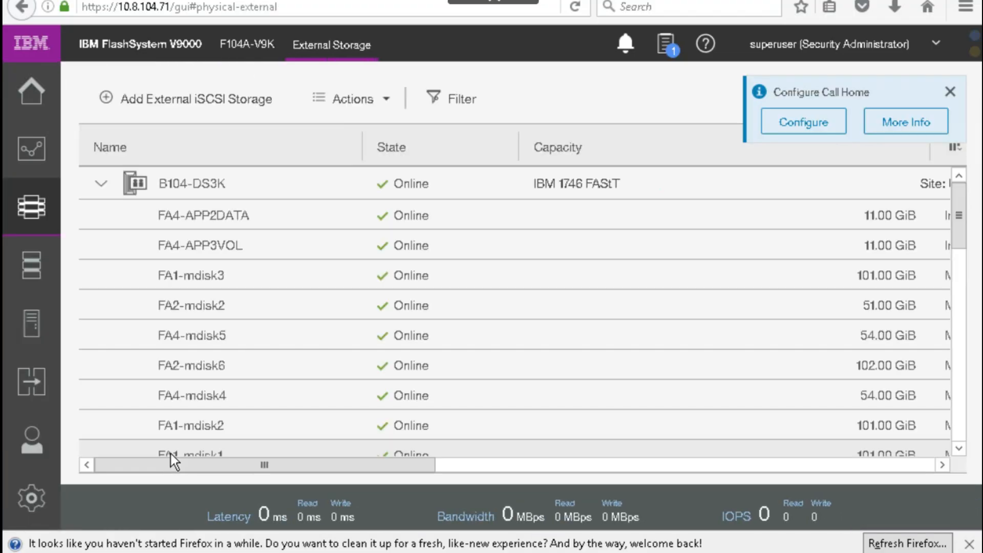
left_click(950, 91)
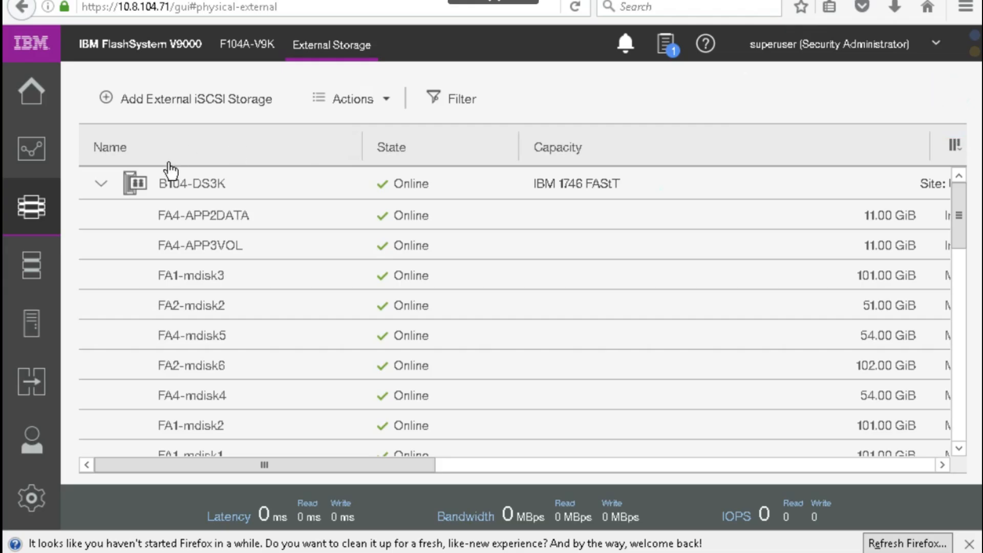
Step: Collapse the MDisk list of B104-DS3K and check the storage system's WWNN
left_click(102, 184)
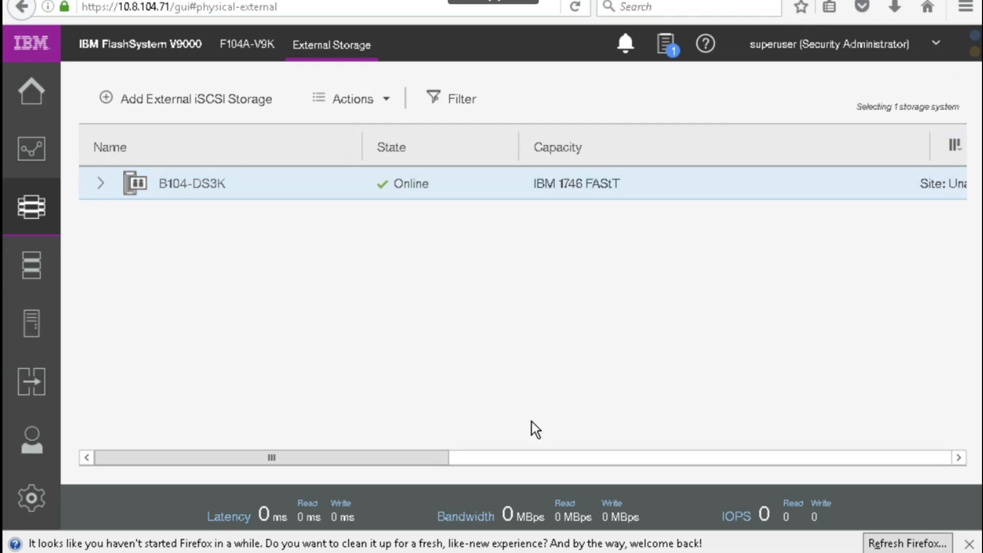
left_click(521, 459)
left_click(245, 192)
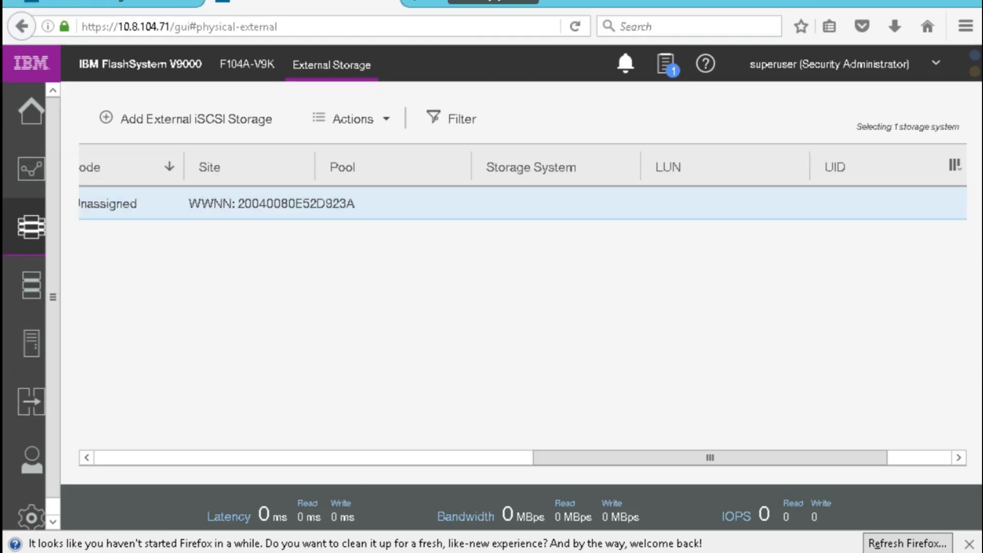
Step: Switch to the F104A4-DS3K management window and find the world-wide node identifier in the controller information of the storage subsystem profile
mouse_move(307, 551)
left_click(499, 463)
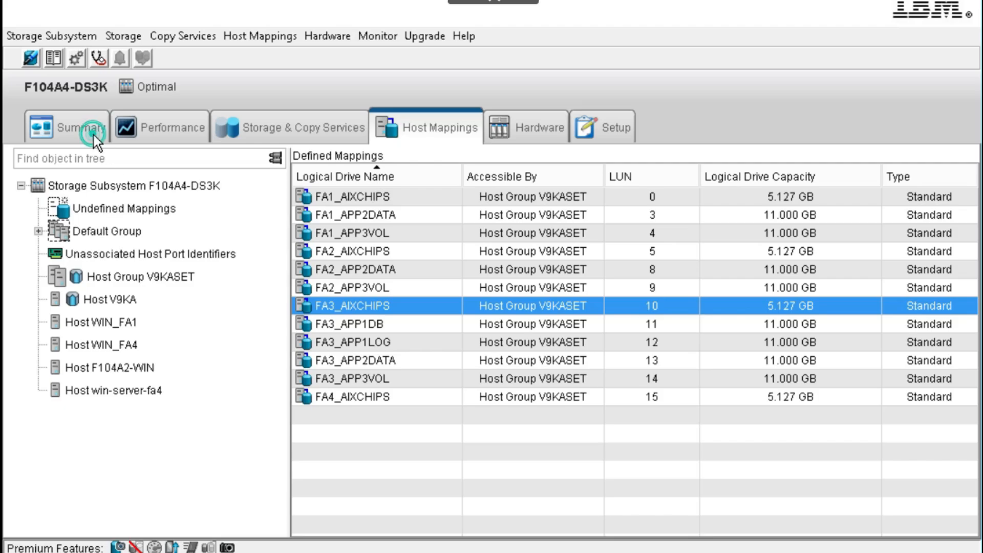
left_click(94, 134)
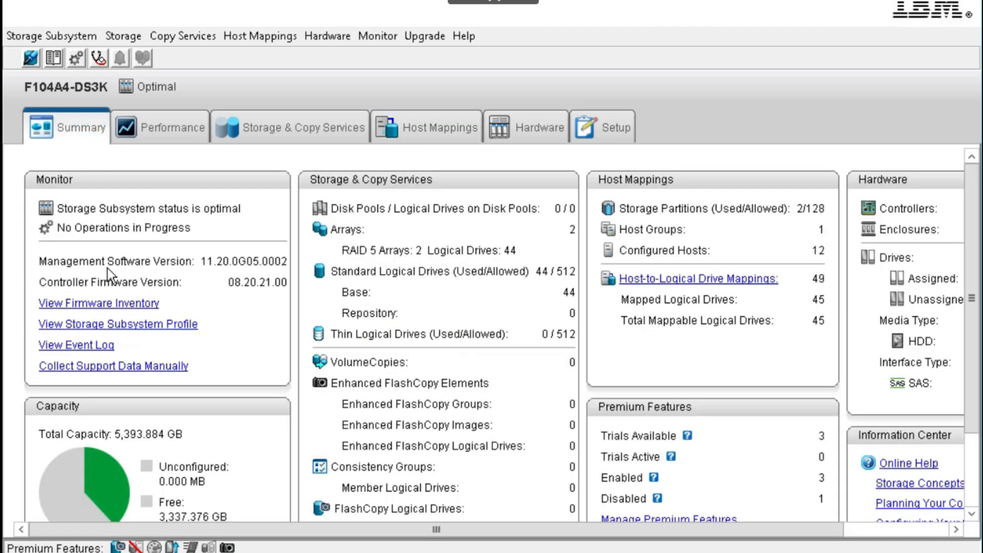
left_click(136, 324)
left_click(605, 139)
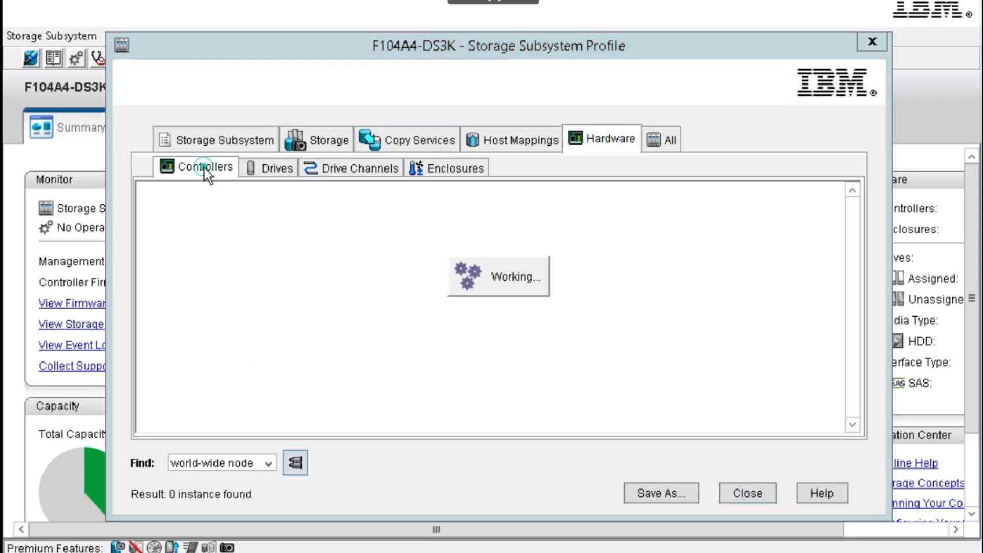
left_click(296, 463)
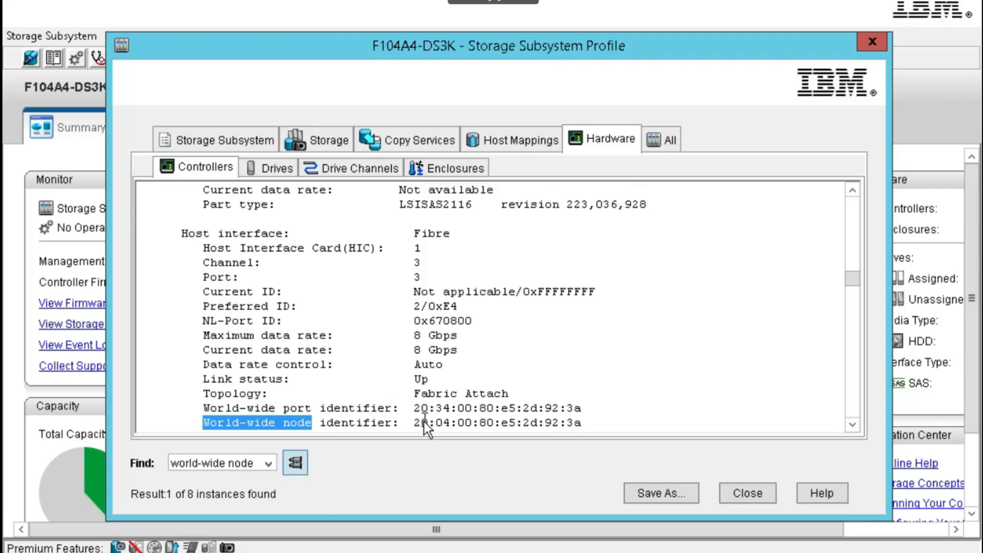
left_click_drag(416, 425, 453, 425)
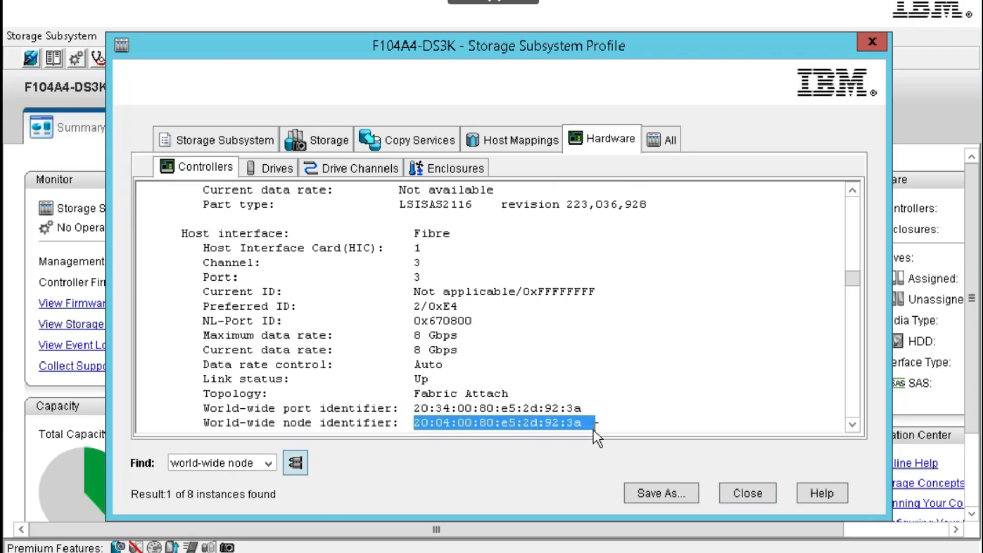
Step: Return to the FlashSystem V9000 window and compare the WWNN of B104-DS3K with the controller's world-wide node identifier
left_click(245, 552)
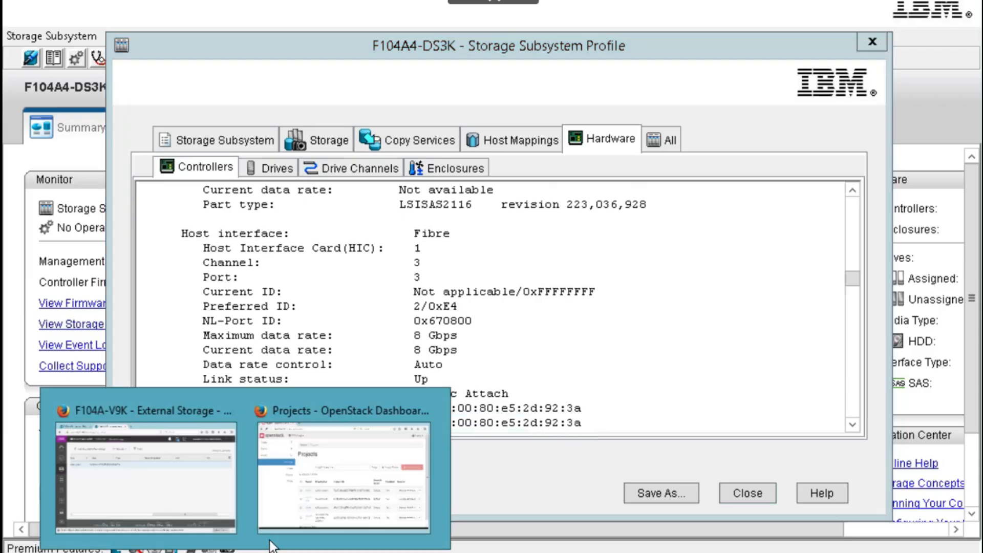
left_click(158, 496)
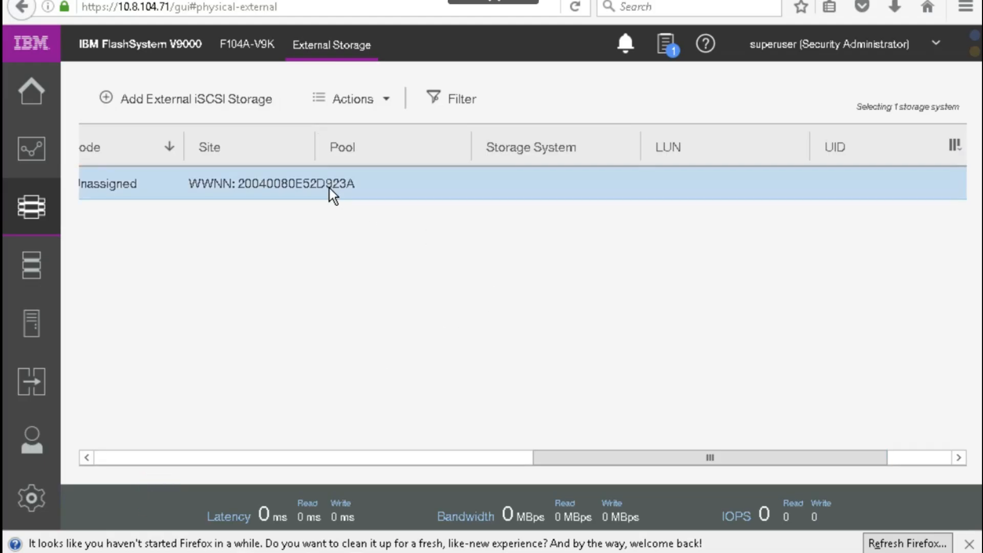
left_click(239, 187)
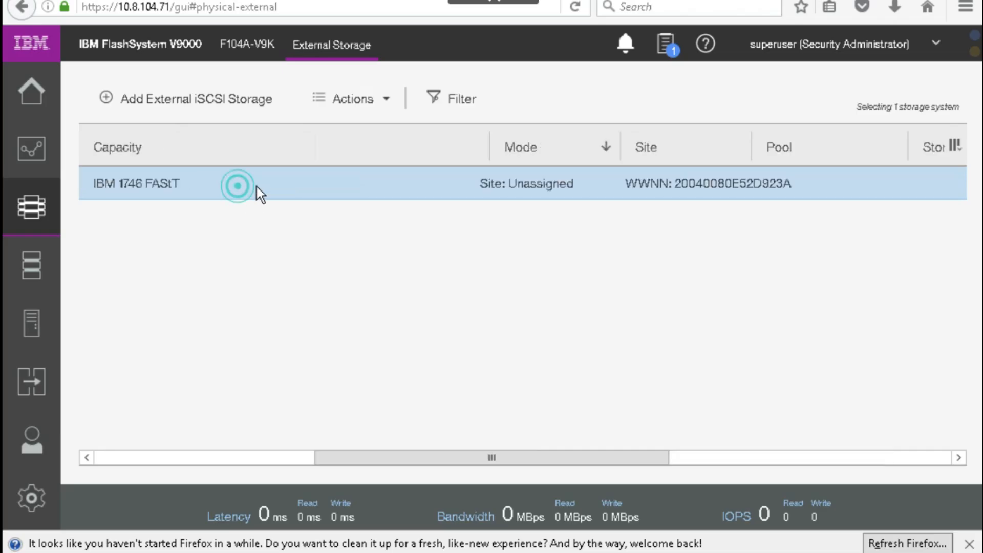
Step: Rename the external storage system B104-DS3K to "DS3500 Storage" and close the completed task
left_click(154, 457)
right_click(185, 186)
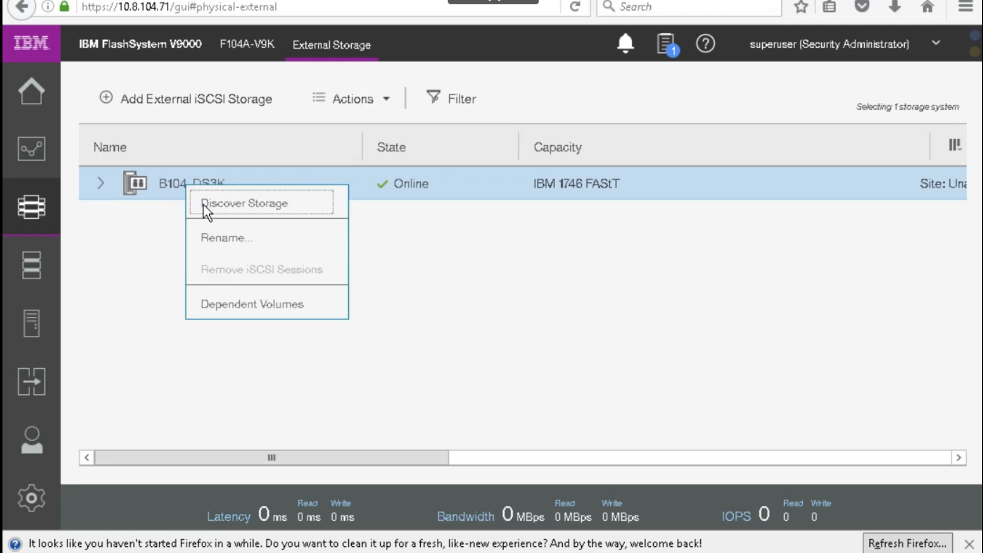
left_click(220, 235)
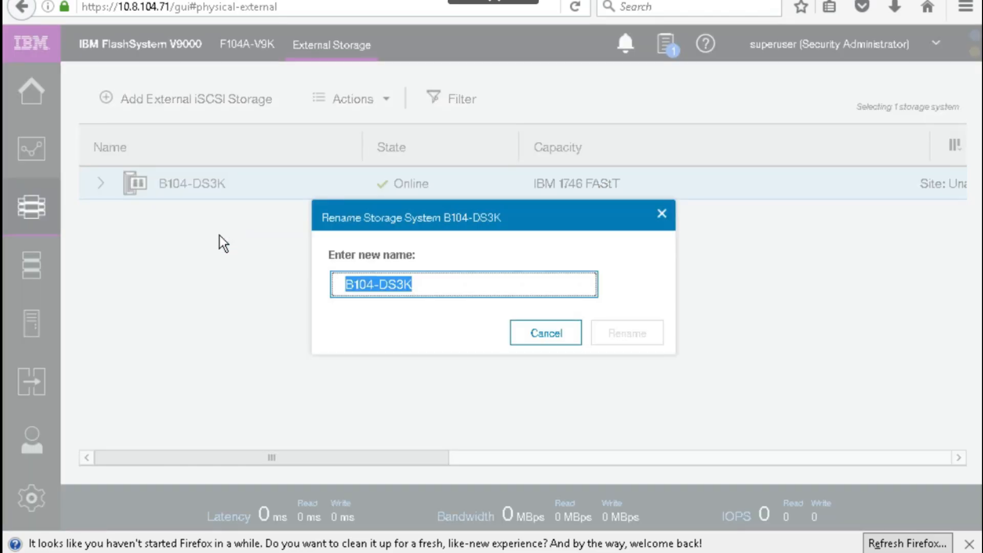
type("DS35")
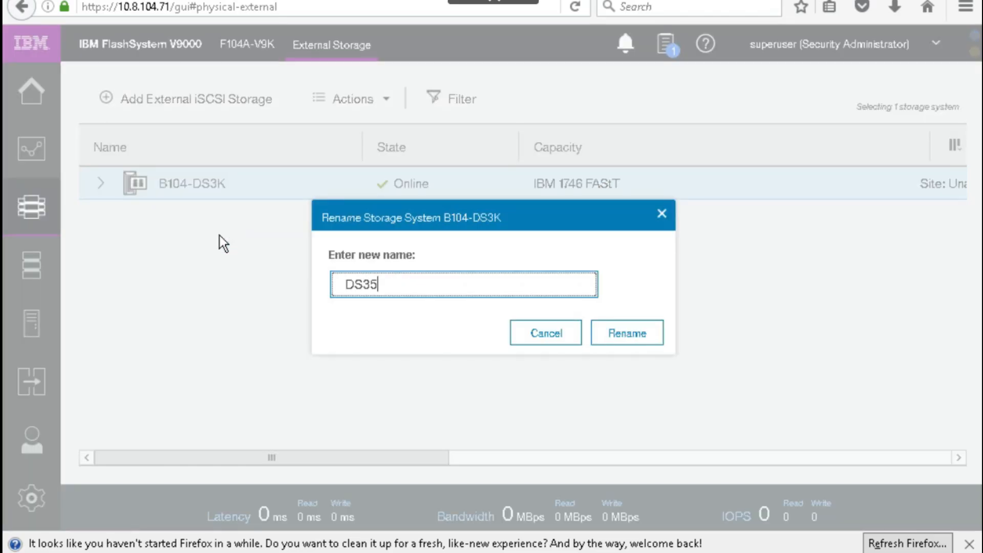
type("00 Storage")
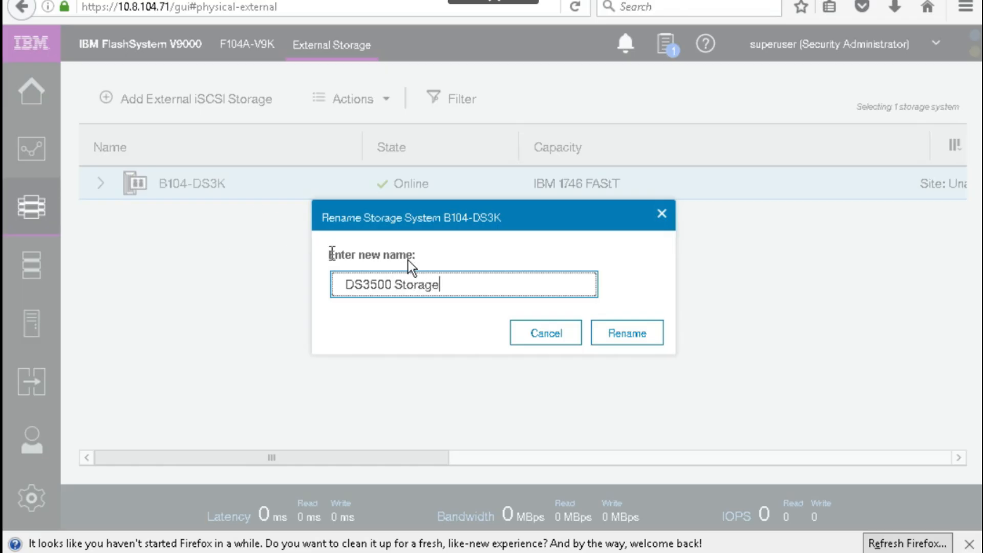
left_click(598, 333)
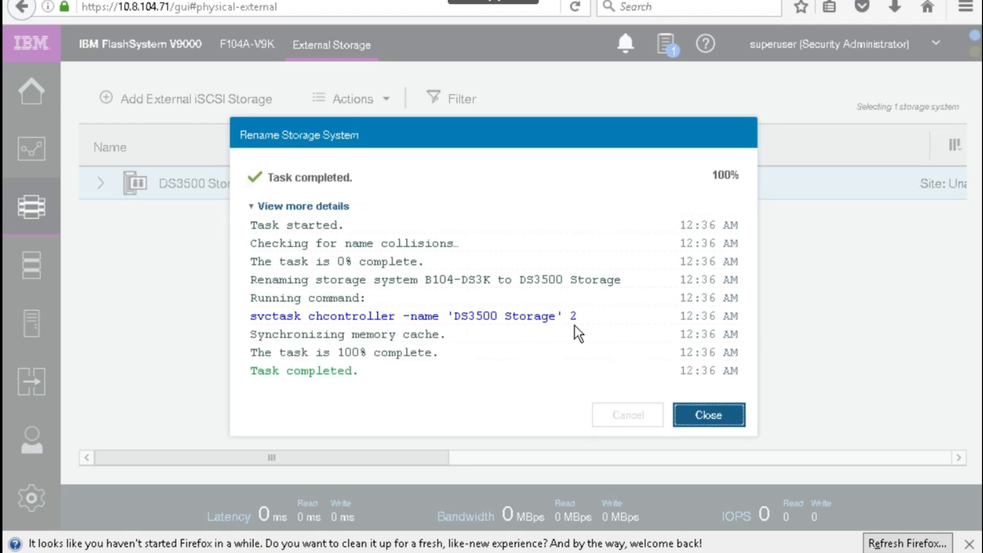
left_click(692, 417)
Step: Expand DS3500 Storage, sort its MDisks by name and look through the list
left_click(100, 191)
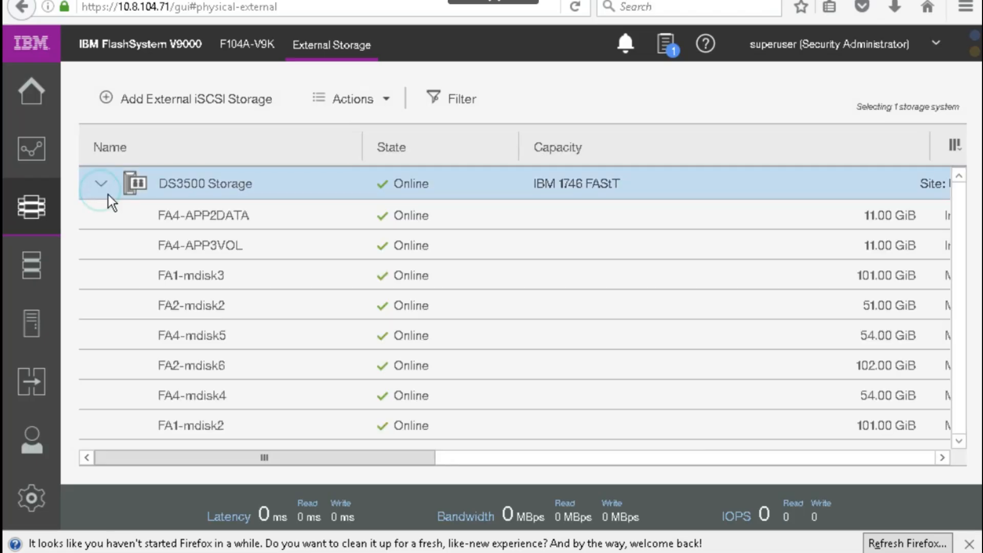
left_click(241, 160)
scroll(291, 276, "down", 10)
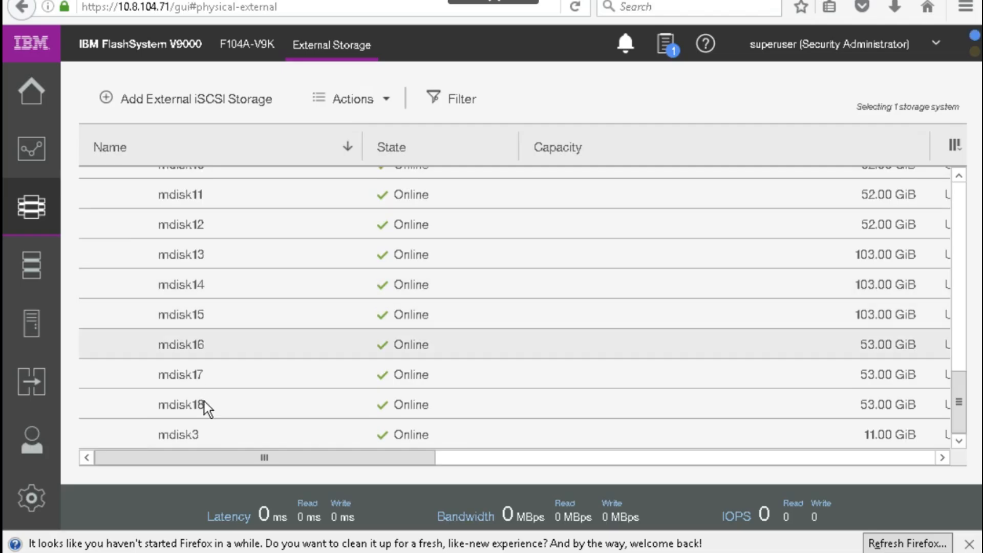
scroll(226, 259, "up", 8)
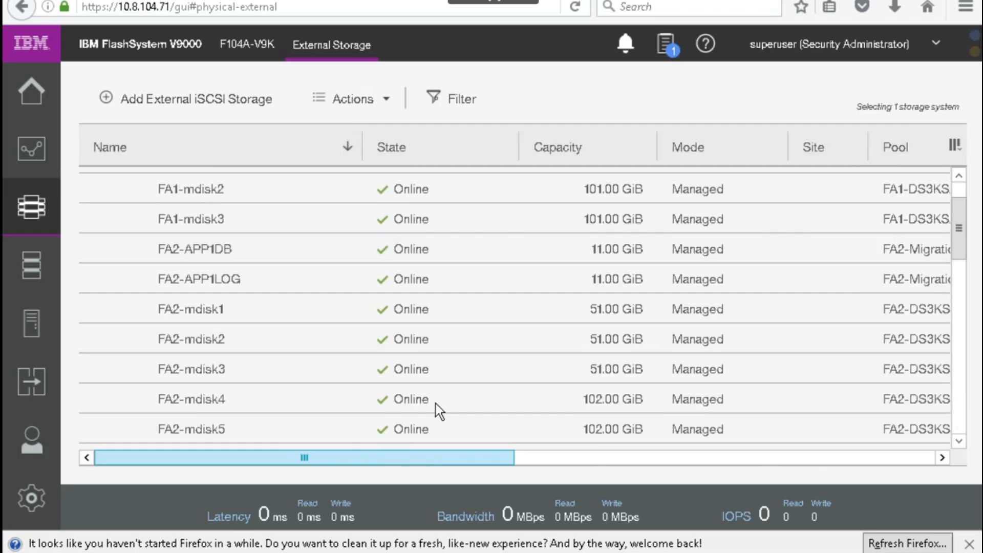
Step: Sort the MDisks by mode with the unmanaged ones first and examine their storage system, LUN and UID values
left_click_drag(960, 218, 961, 205)
left_click(738, 150)
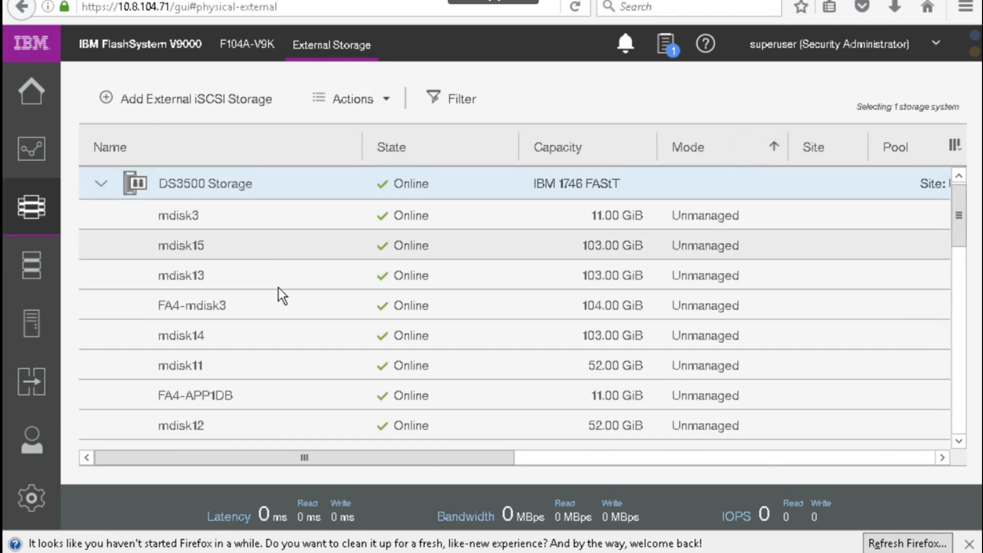
scroll(443, 334, "down", 5)
scroll(443, 332, "up", 5)
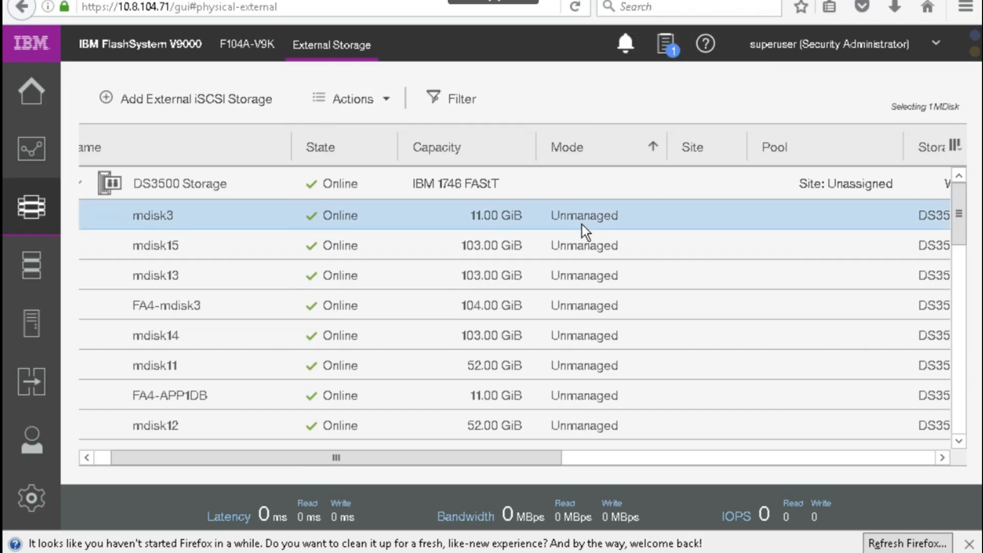
mouse_move(541, 456)
left_mouse_down()
mouse_move(794, 447)
mouse_move(902, 460)
left_mouse_up()
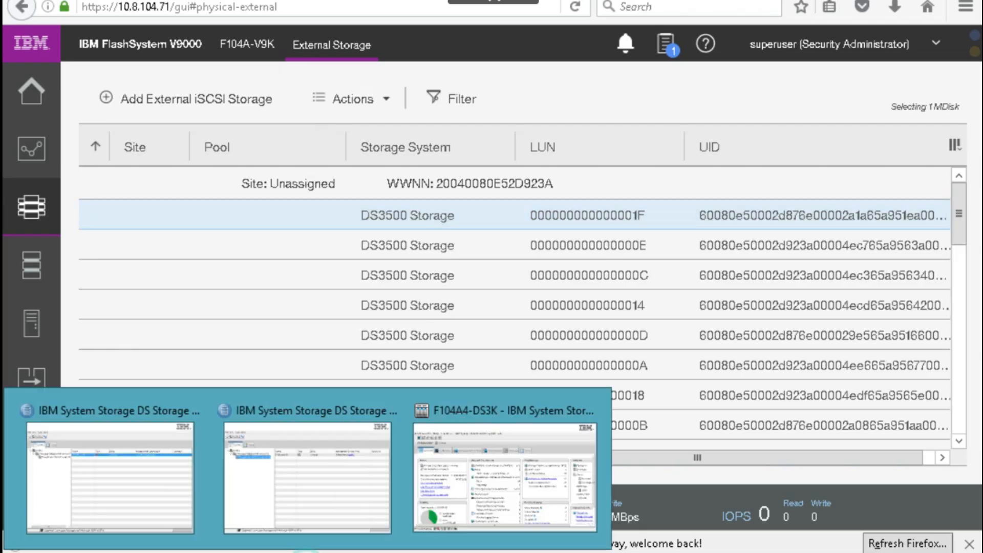
Step: Switch to the F104A4-DS3K window and review the host mappings, with Host V9KA sorted by LUN and Host Group V9KASET by capacity
left_click(455, 496)
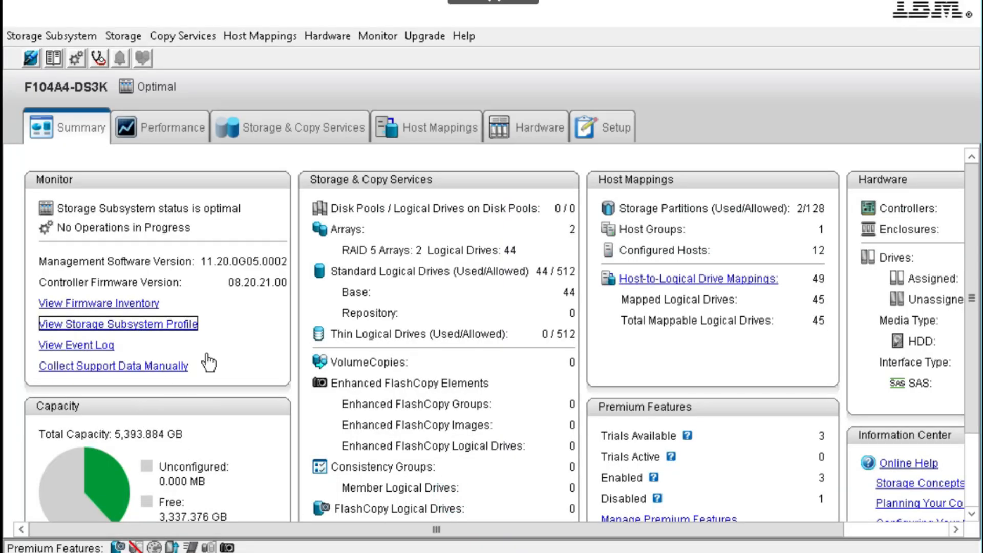
left_click(432, 131)
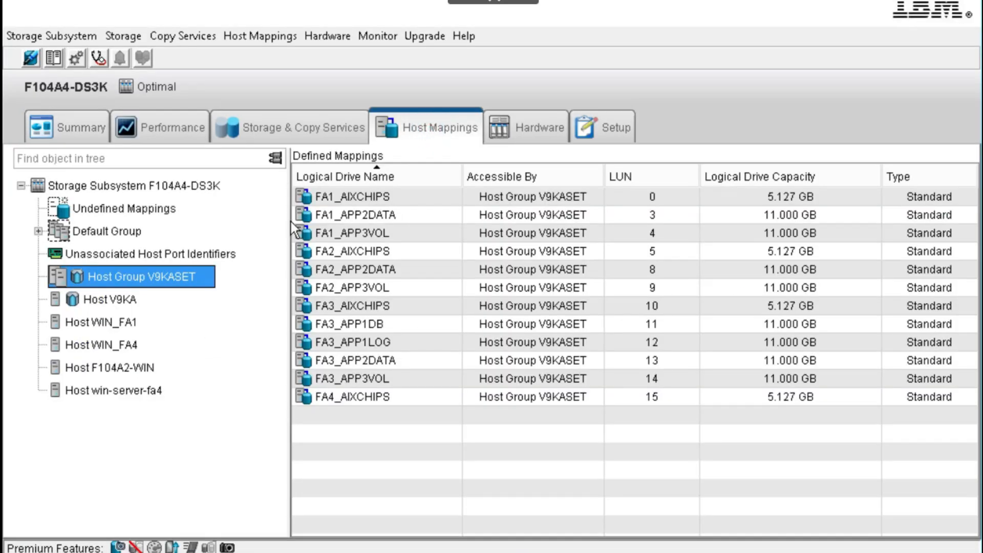
left_click(129, 302)
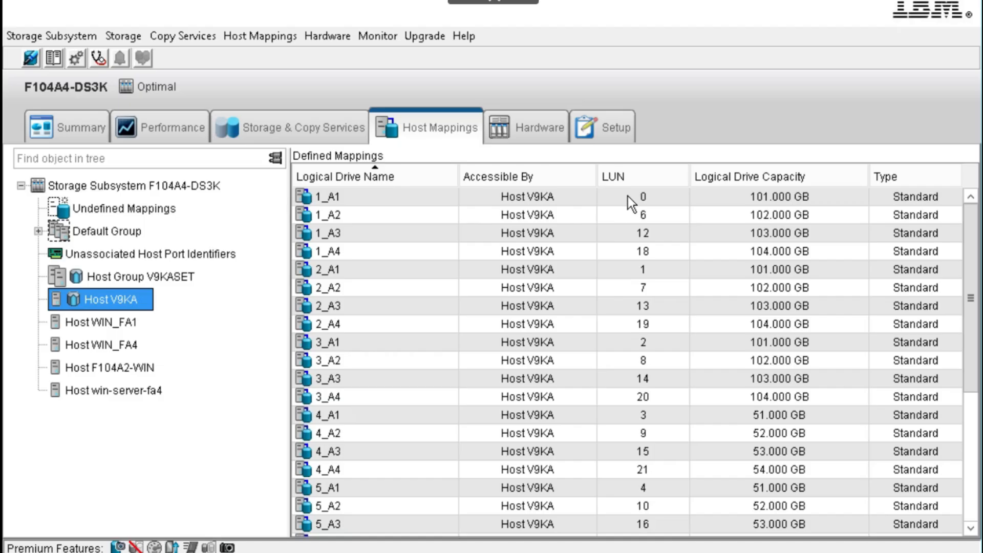
left_click(646, 180)
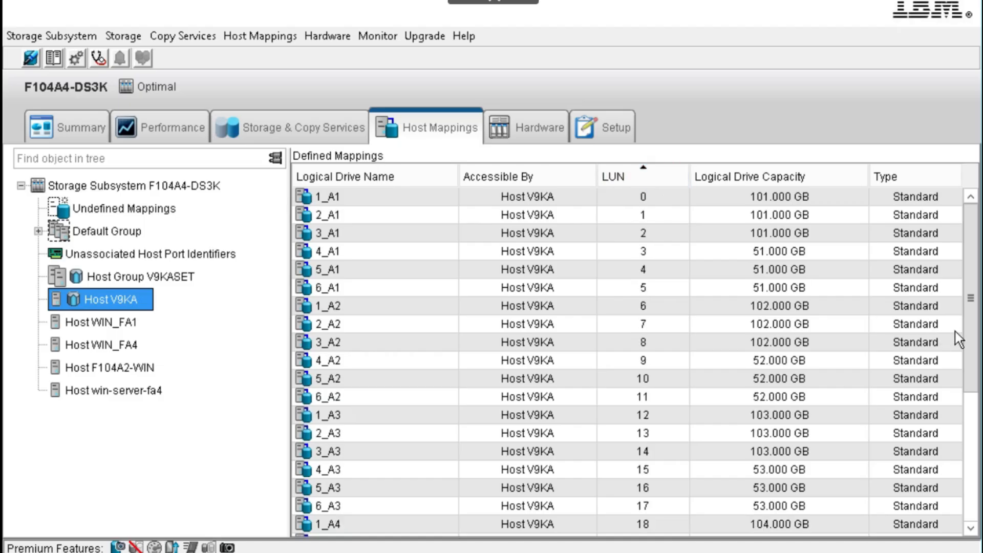
left_click_drag(972, 344, 975, 282)
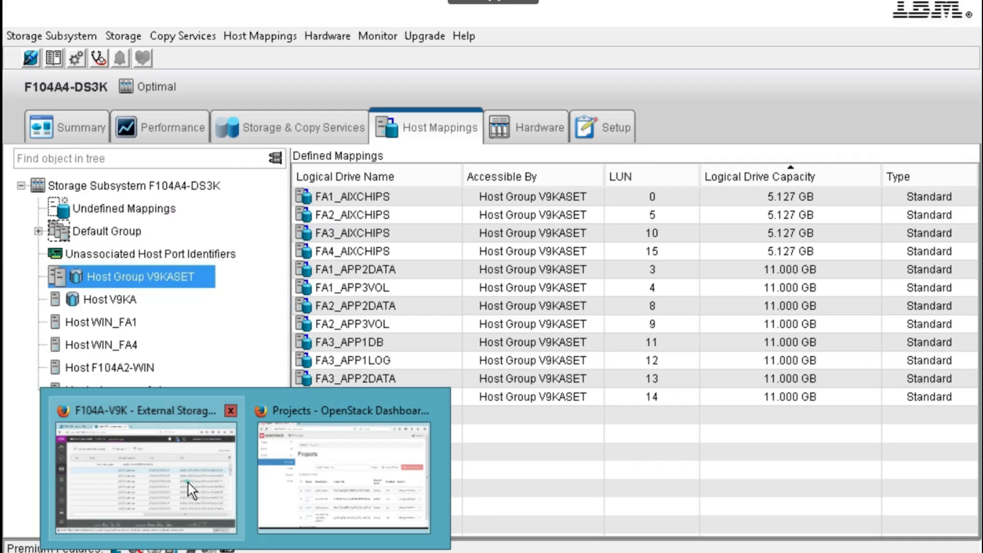
Step: Switch to the FlashSystem V9000 External Storage window and sort the MDisks by ID in ascending order
left_click(187, 481)
left_click(353, 155)
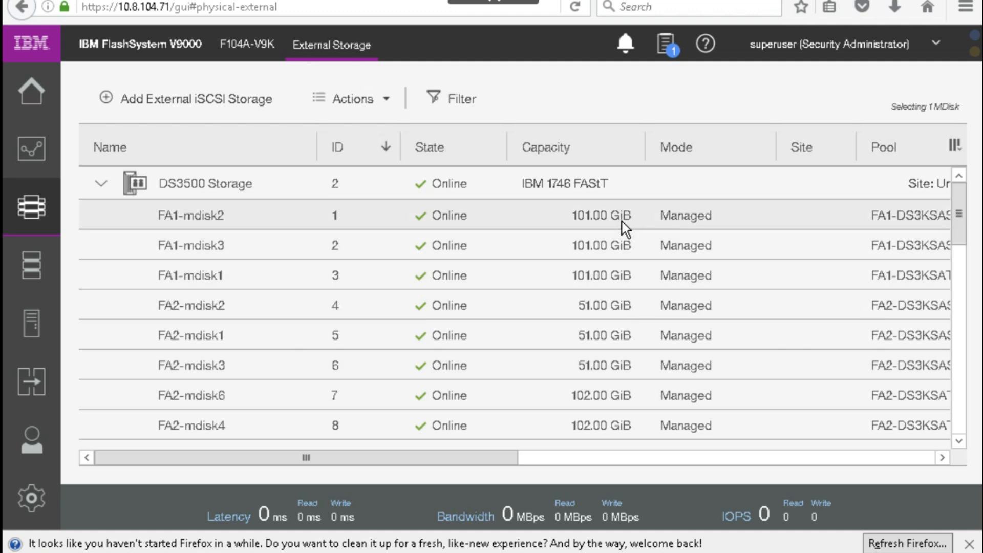
scroll(498, 373, "down", 5)
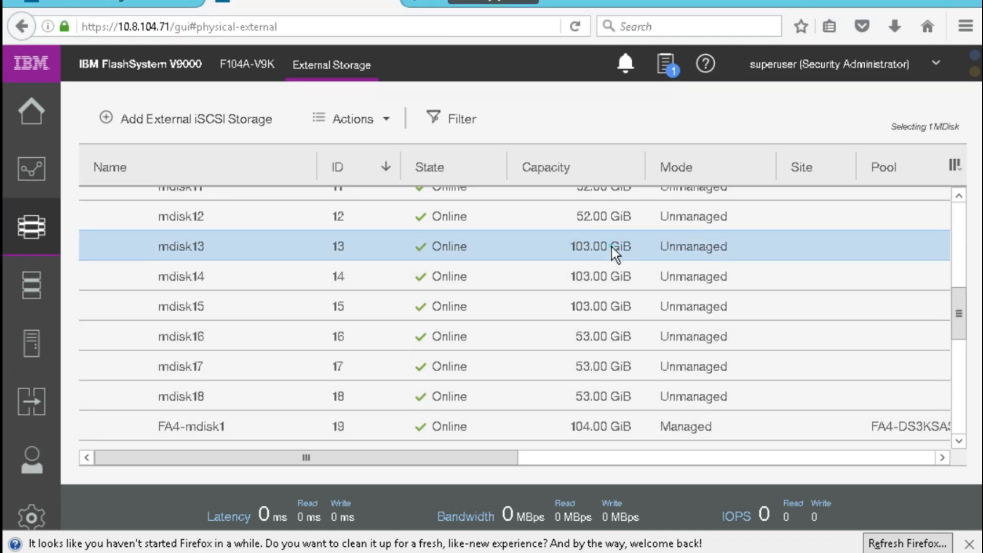
Step: Rename mdisk13, mdisk14 and mdisk15 together, using the owner's first name followed by "-mdisk" as prefix and starting index 1
left_click(609, 275, "ctrl")
left_click(597, 285, "ctrl")
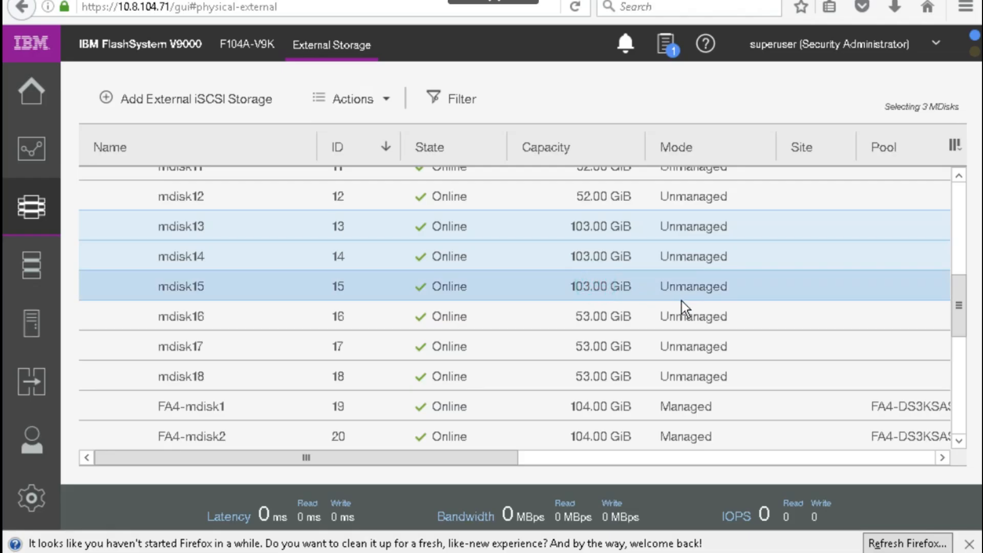
right_click(496, 278)
left_click(514, 301)
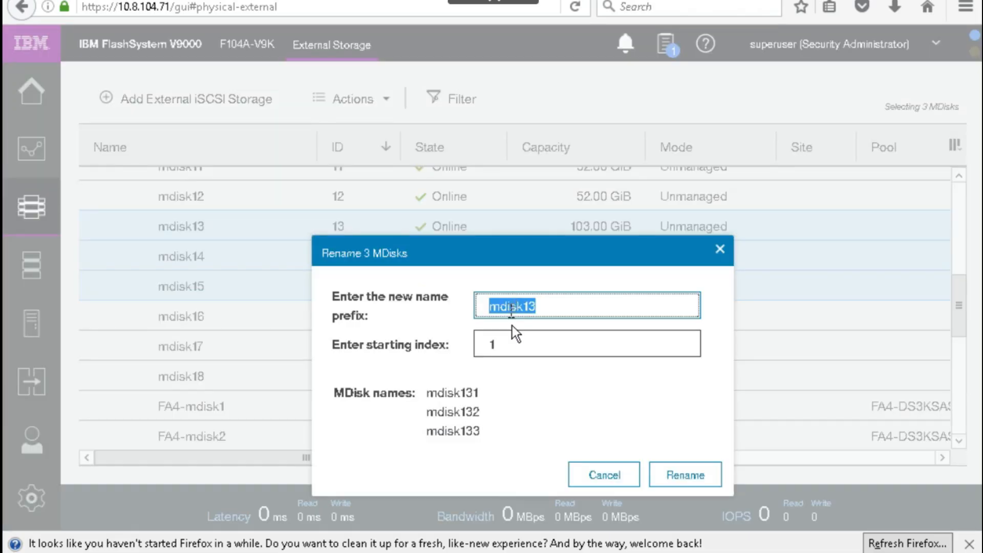
type("amit")
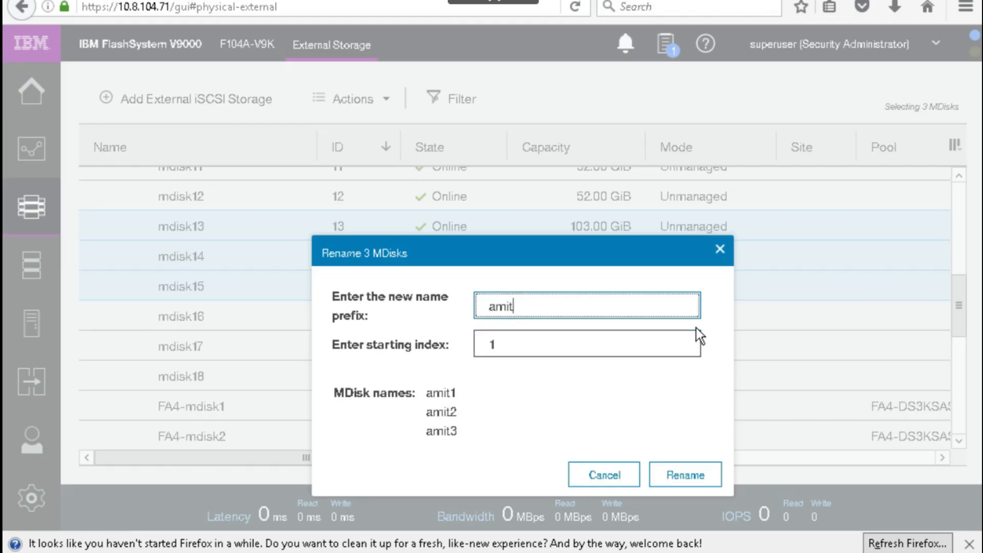
type("-mdisk")
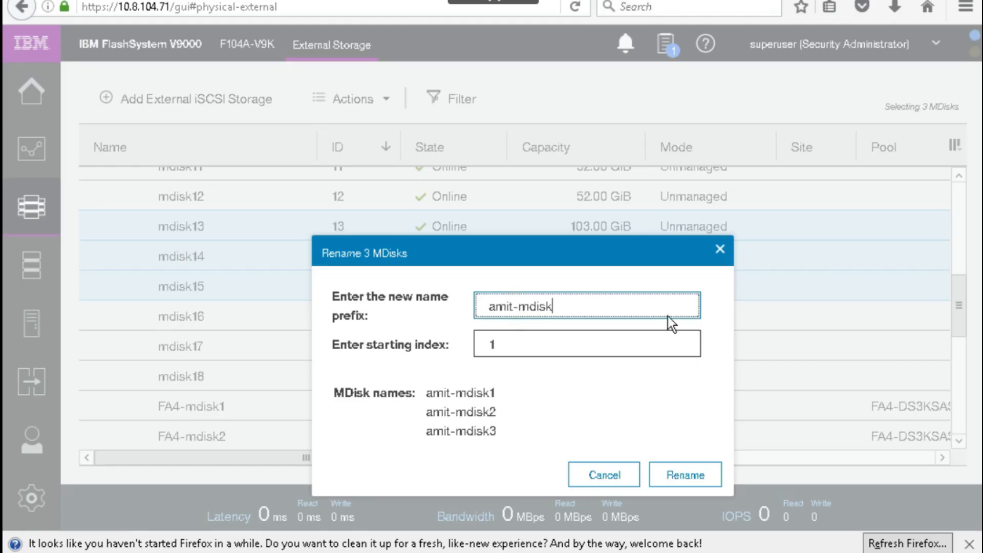
left_click(685, 482)
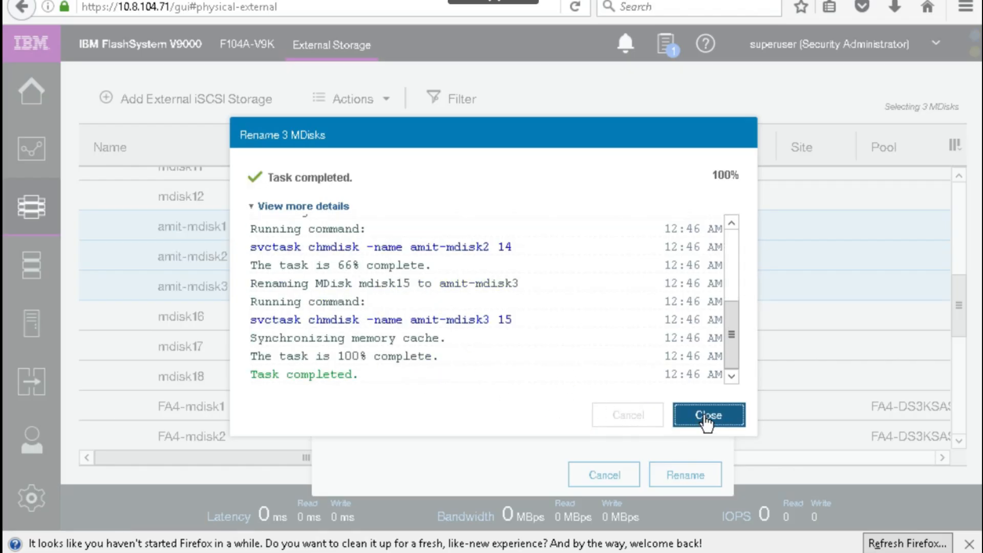
left_click(706, 420)
Step: Rename mdisk16, mdisk17 and mdisk18 together, using the owner's first name followed by "-53-mdisk" as prefix and starting index 1
left_click(583, 315)
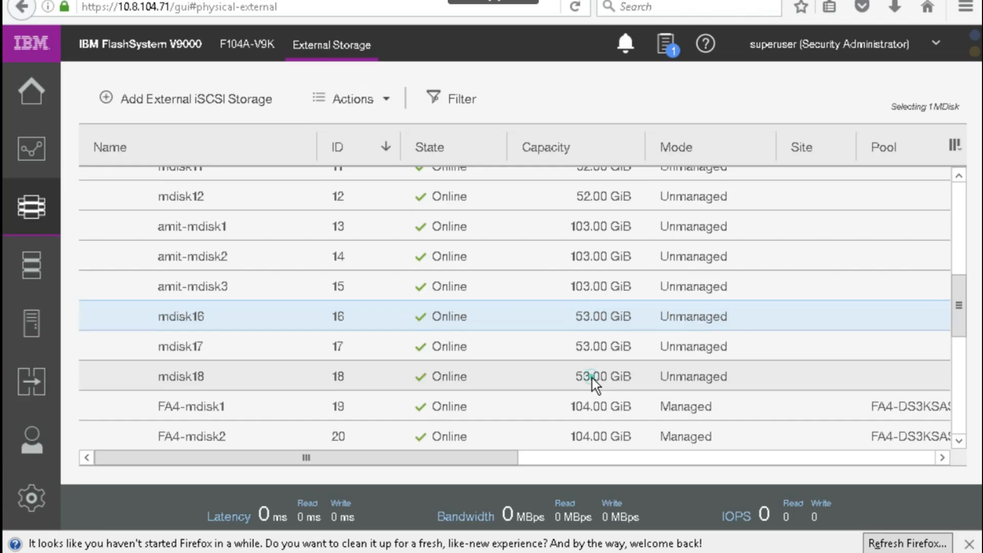
left_click(598, 381, "shift")
right_click(581, 319)
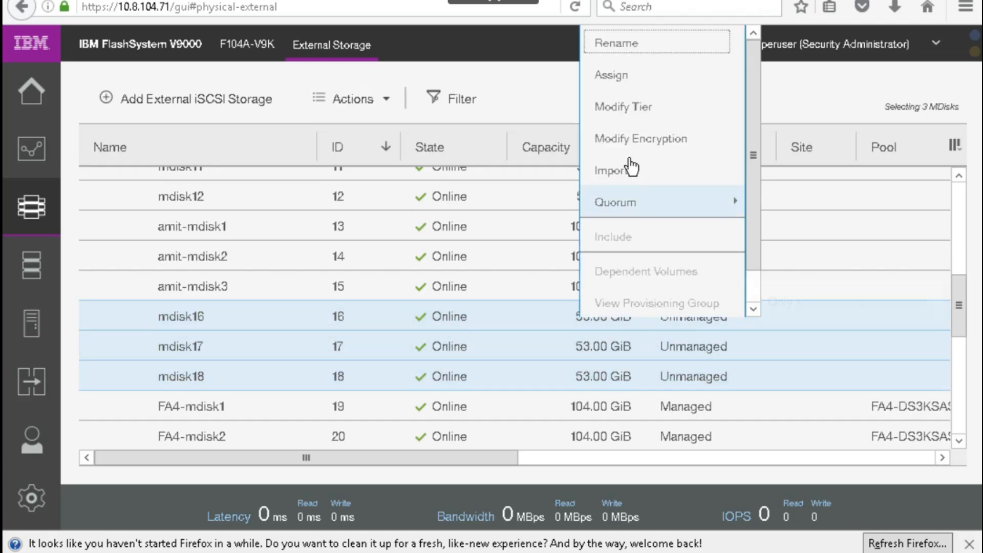
left_click(652, 46)
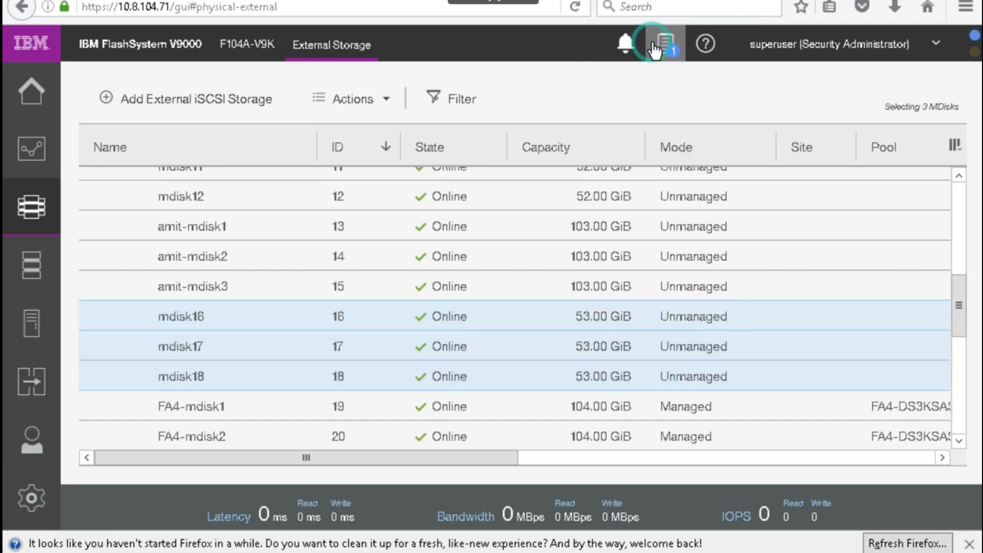
type("am")
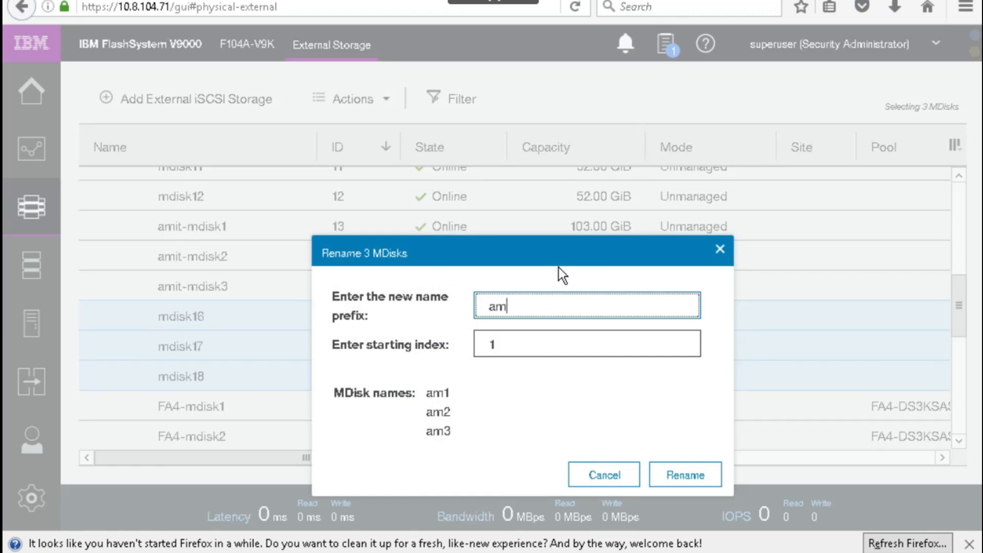
type("it-")
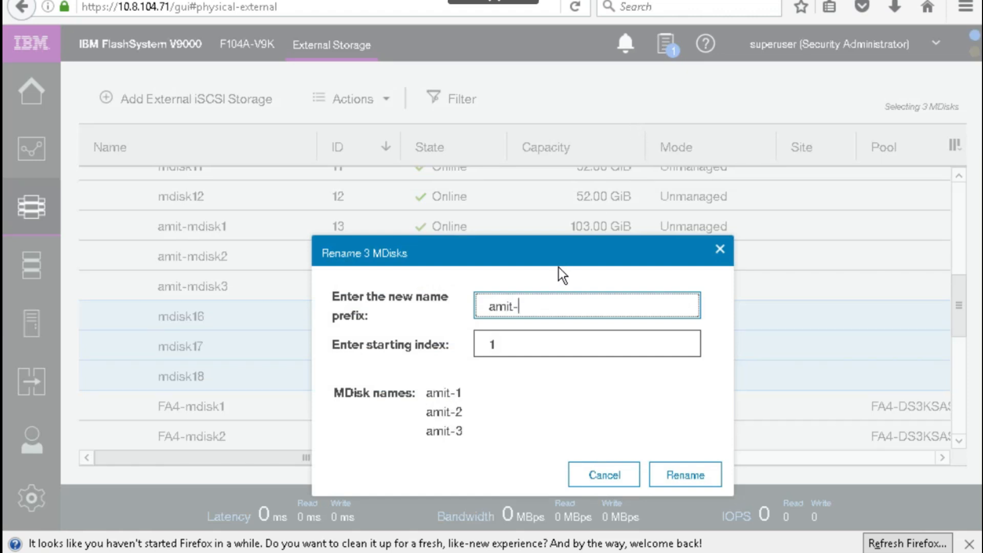
type("53-mdisk1")
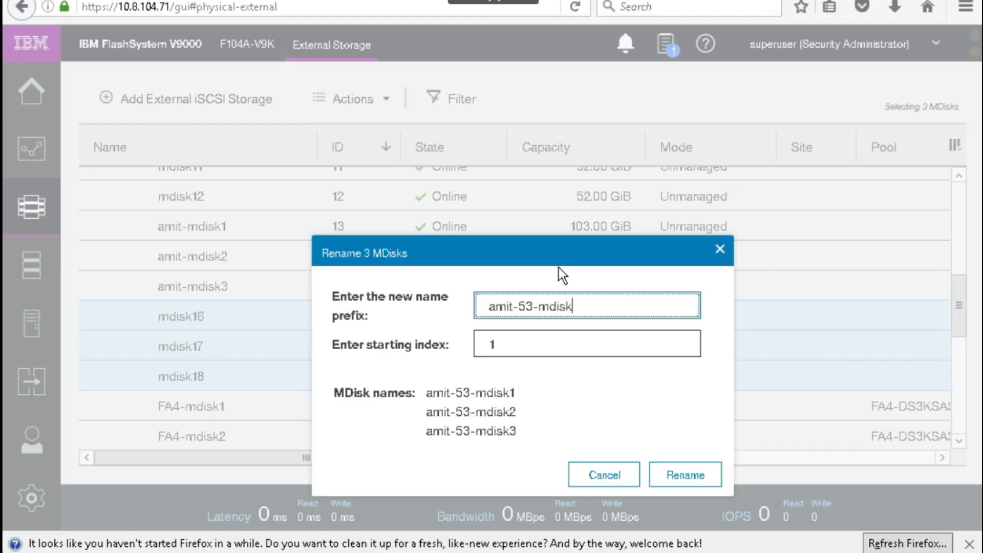
Step: Rename the three 53 GiB MDisks again with starting index 4, keeping the prefix ending in "-53-mdisk", and close the completed task
left_click(530, 346)
key("BackSpace")
type("4")
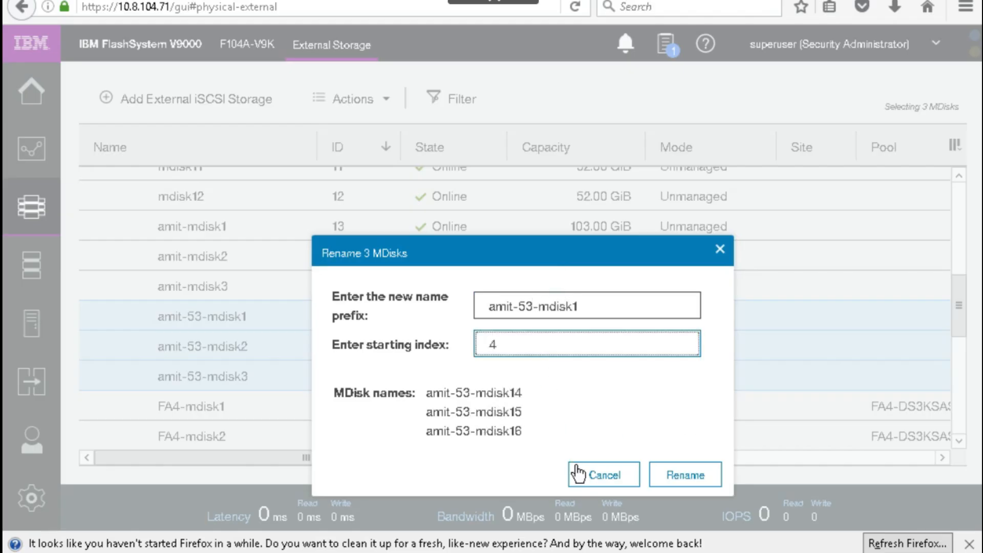
triple_click(604, 309)
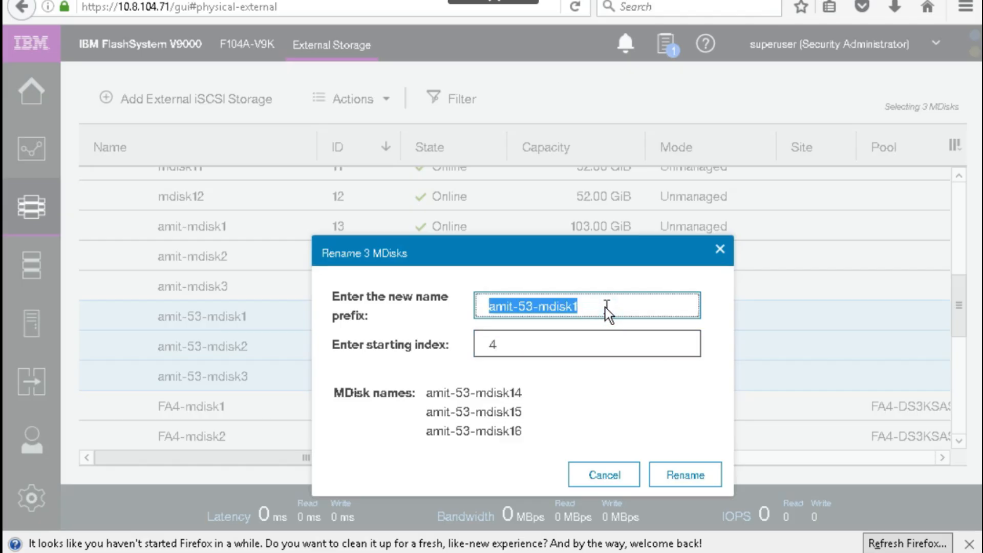
left_click(605, 308)
key("BackSpace")
left_click(659, 479)
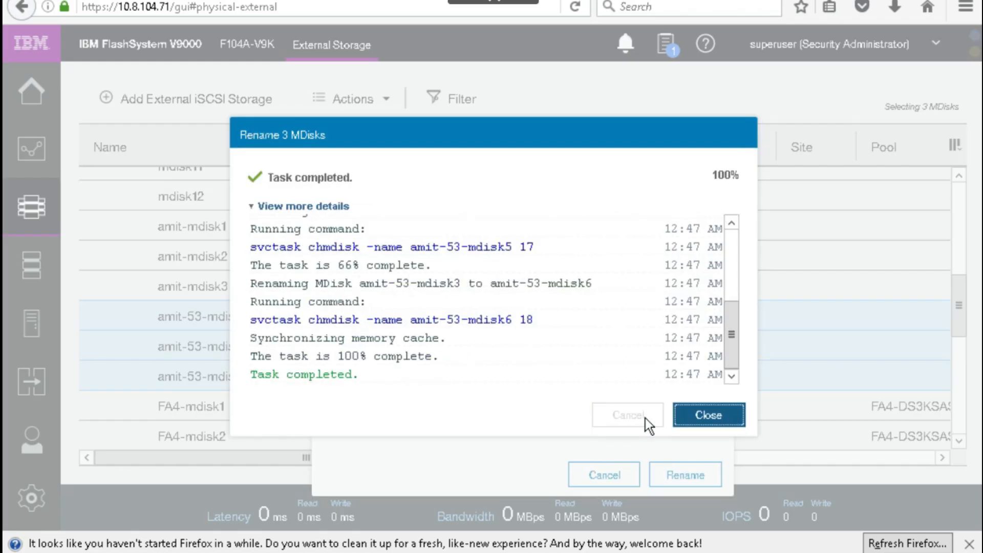
left_click(718, 417)
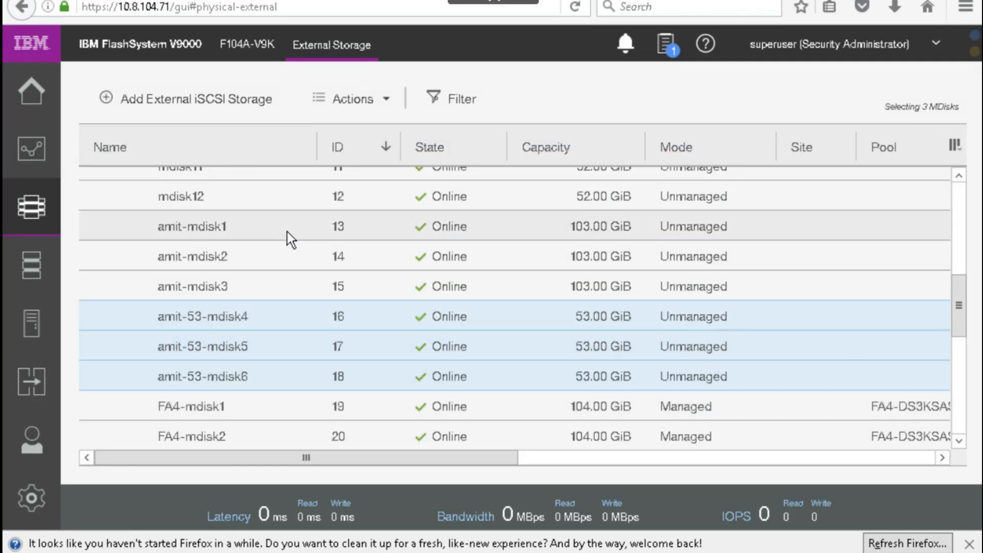
Step: Rename the three 103 GiB MDisks by inserting "103-" before "mdisk" in the prefix, with starting index 1, and close the completed task
left_click(283, 227)
left_click(284, 278, "shift")
right_click(284, 279)
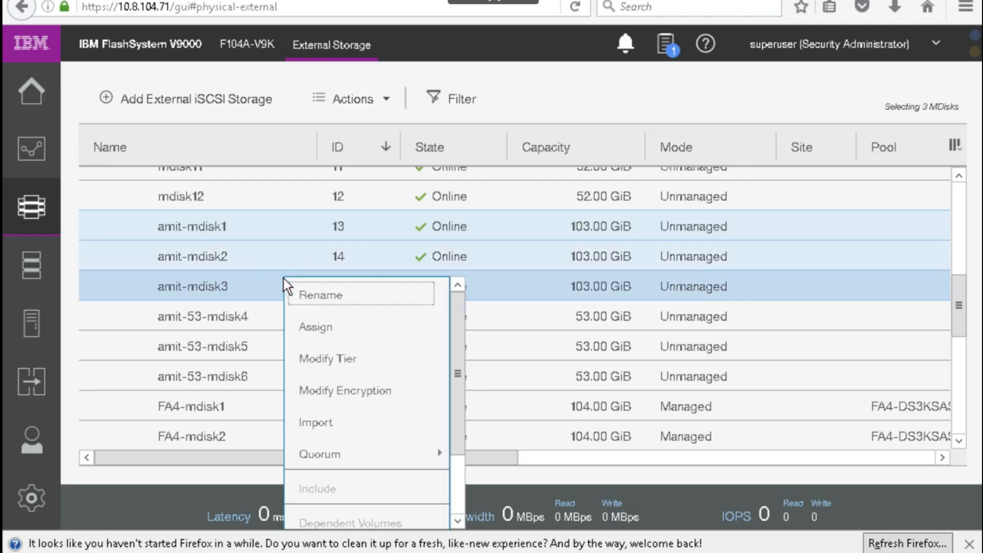
left_click(319, 296)
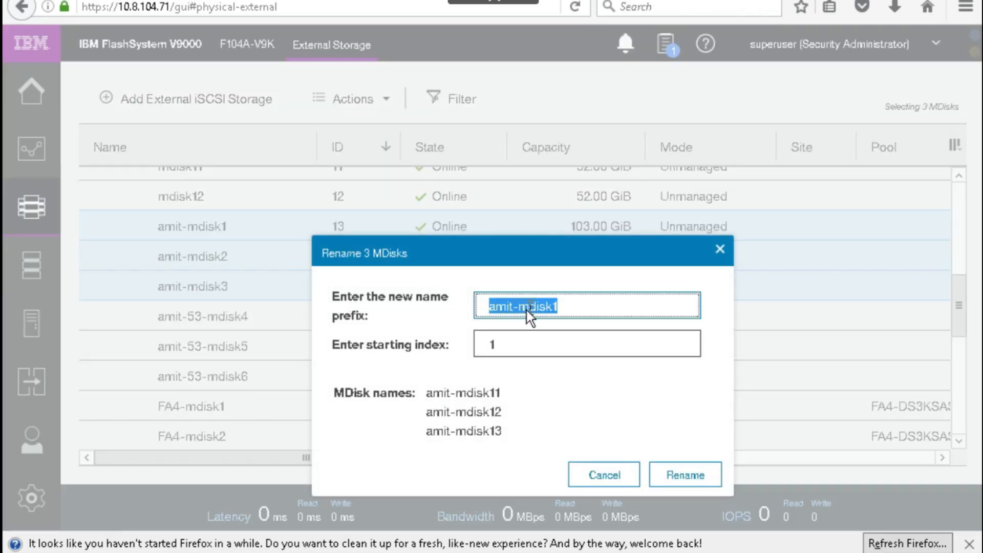
left_click(562, 309)
key("BackSpace")
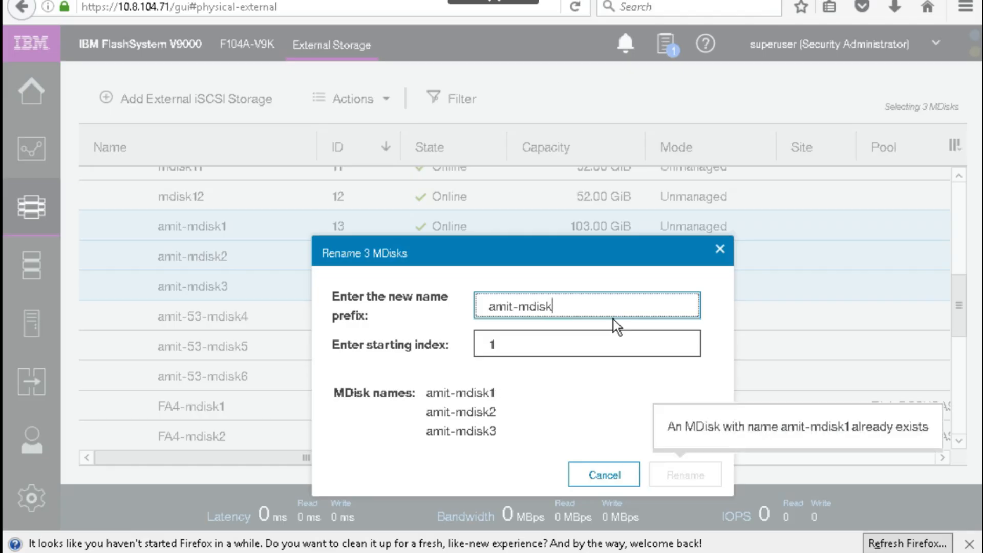
left_click(520, 310)
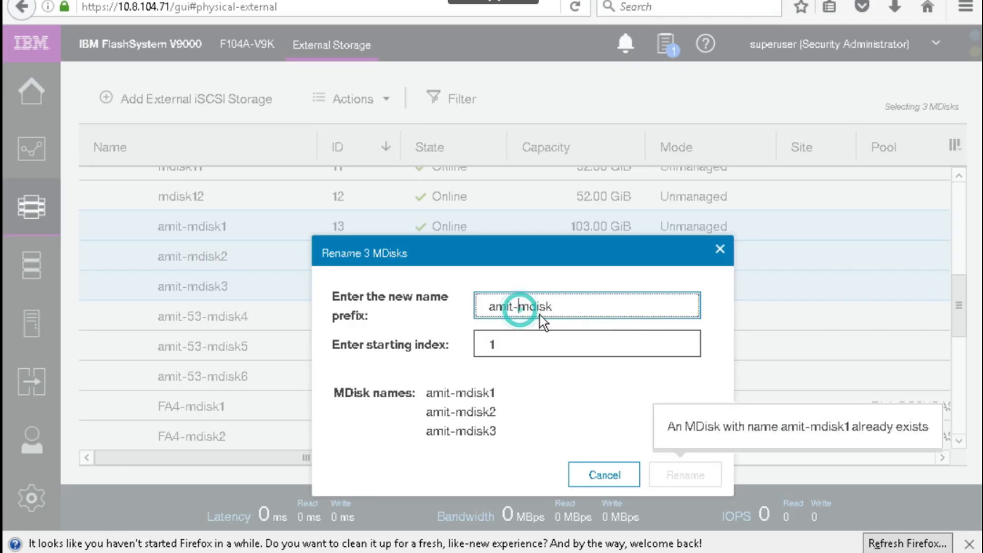
type("103-")
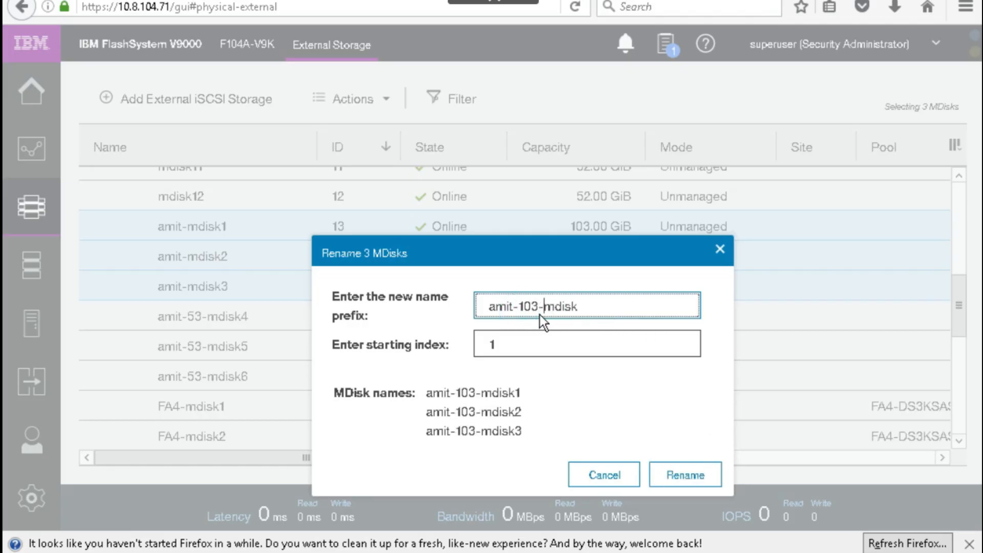
left_click(685, 476)
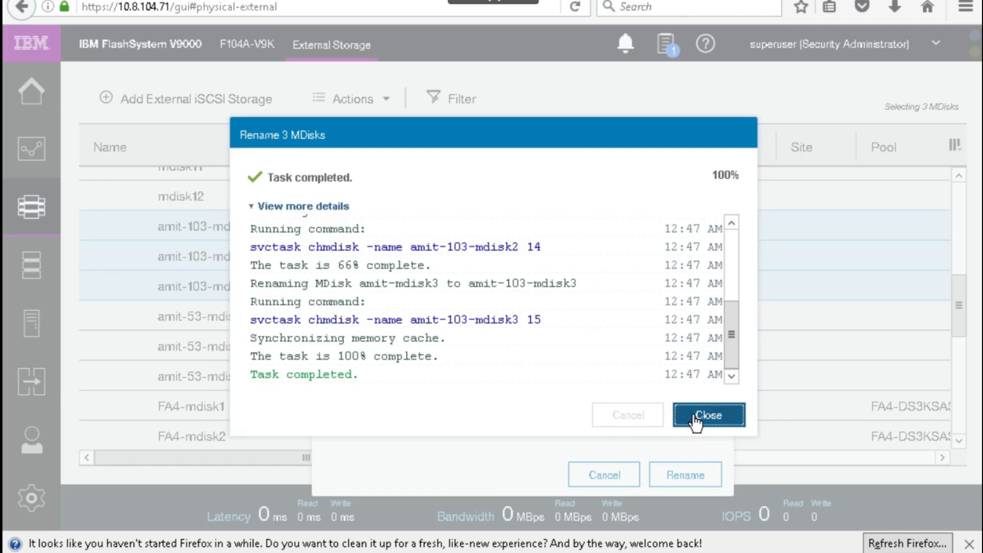
left_click(695, 417)
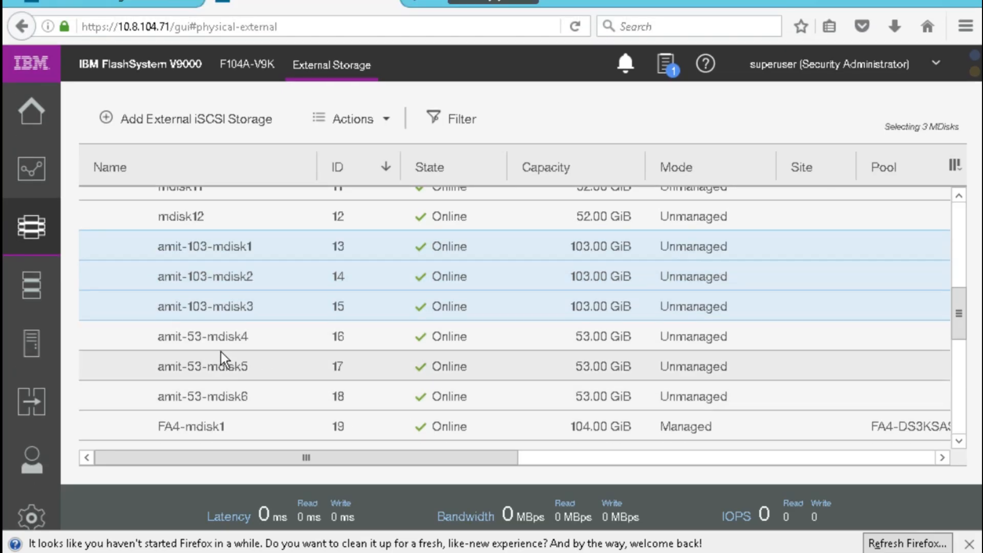
Step: Examine the detailed properties of the MDisk with ID 18, including its LUN, tier, system name and UID, and close them
right_click(215, 399)
left_click(256, 412)
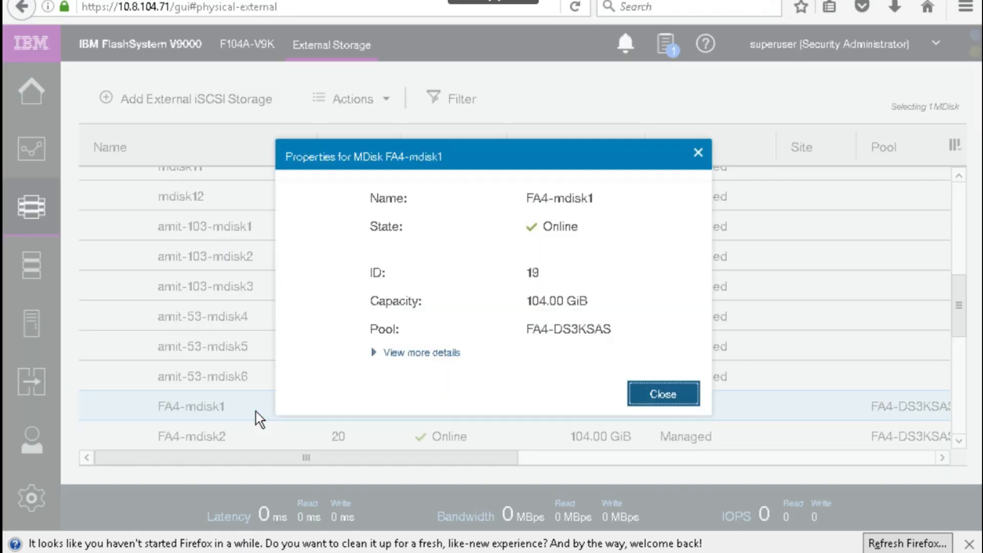
left_click(410, 354)
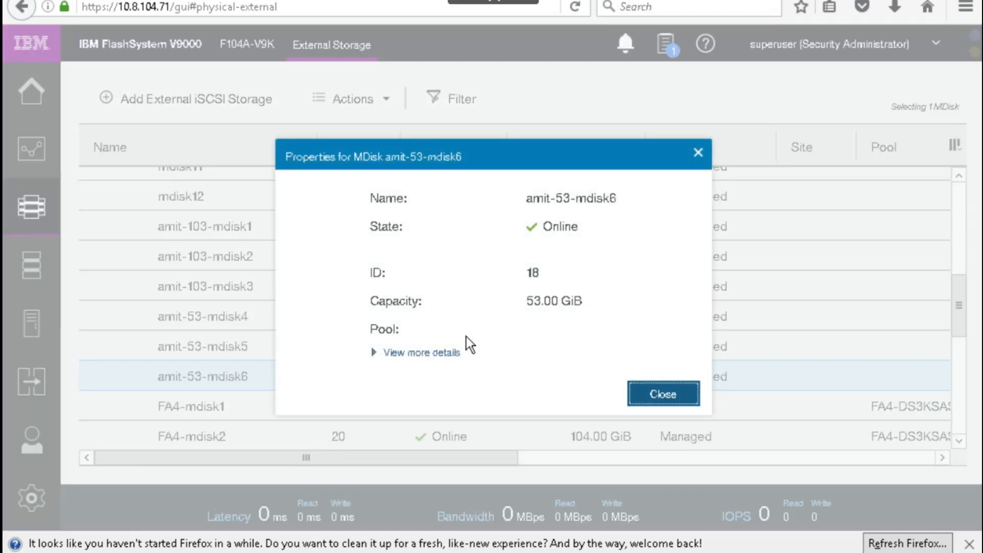
left_click(406, 352)
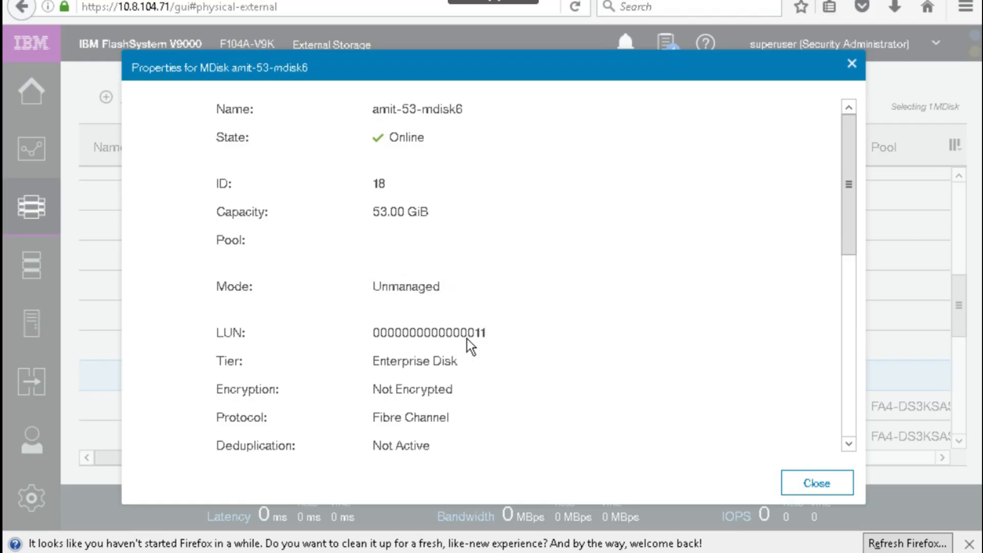
scroll(469, 369, "down", 5)
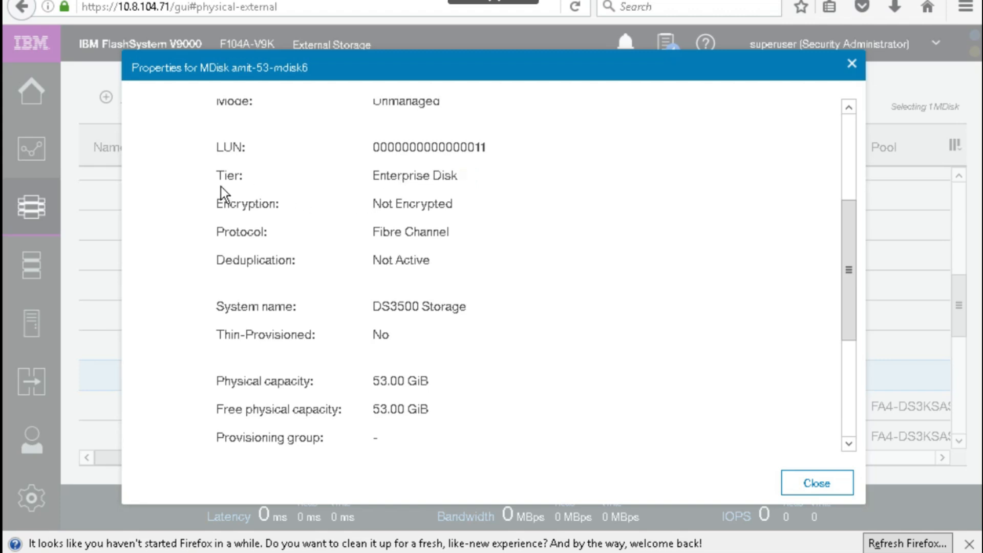
left_click_drag(219, 182, 450, 180)
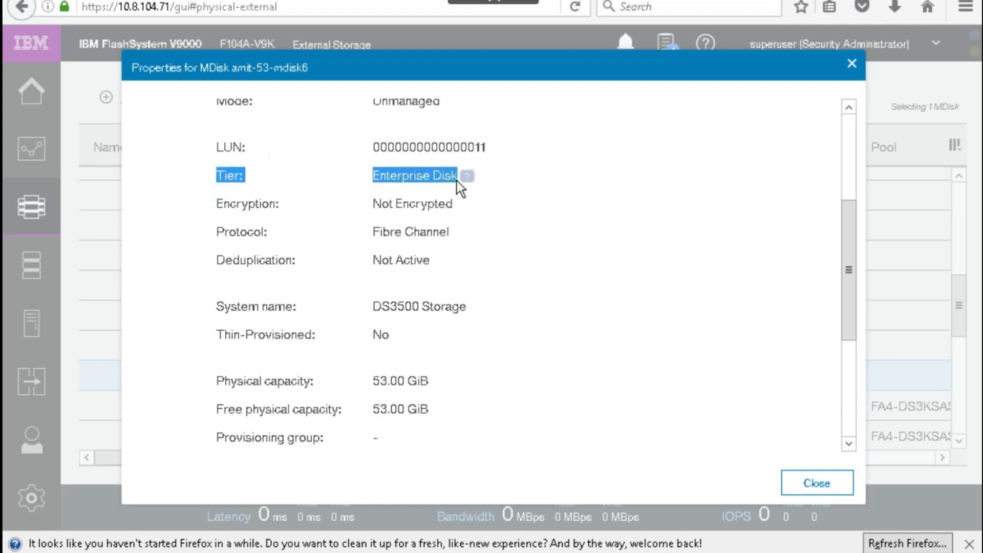
mouse_move(472, 180)
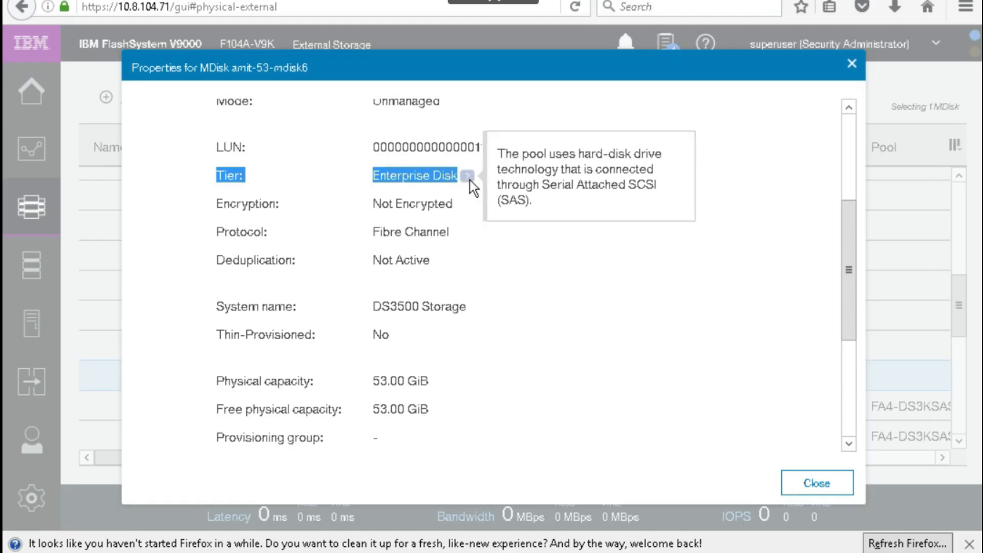
left_click(555, 345)
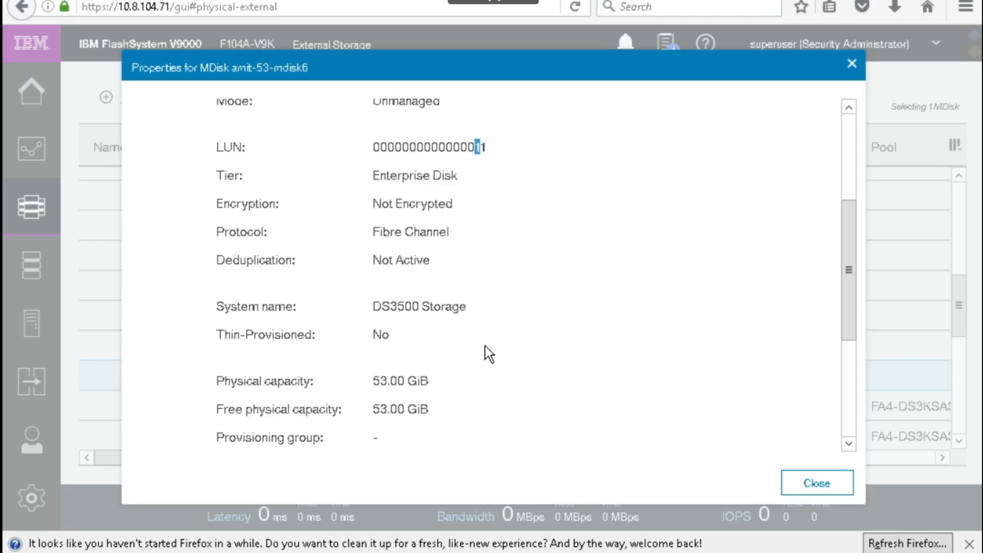
scroll(485, 346, "down", 5)
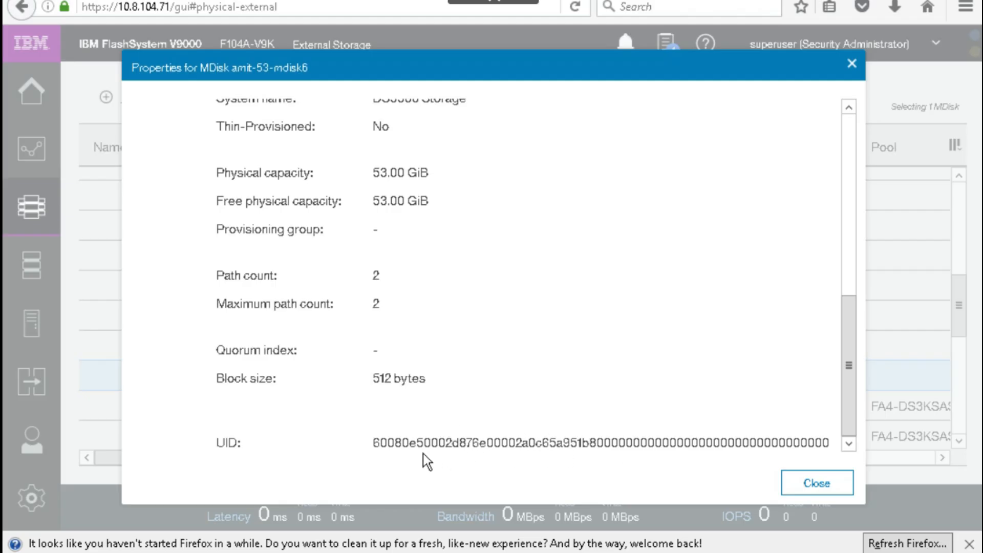
left_click_drag(376, 449, 576, 444)
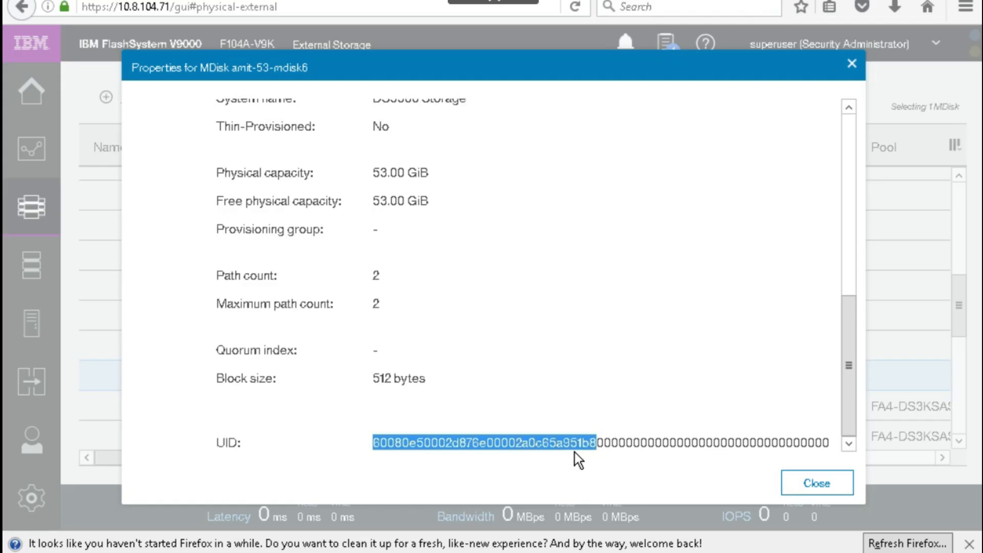
left_click(804, 485)
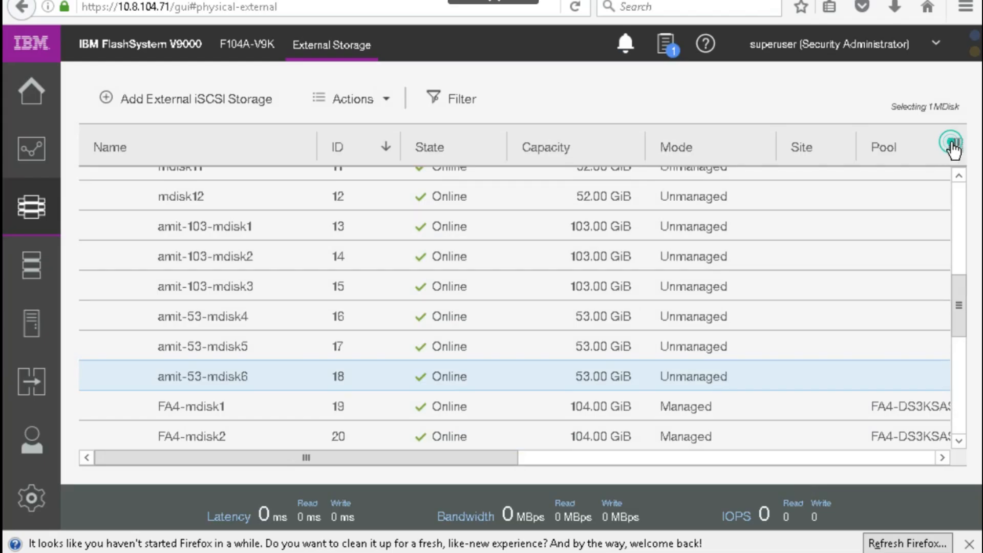
Step: Move the UID column of the MDisk list directly after the Mode column
left_click(580, 457)
left_click_drag(722, 151, 120, 151)
left_click(331, 461)
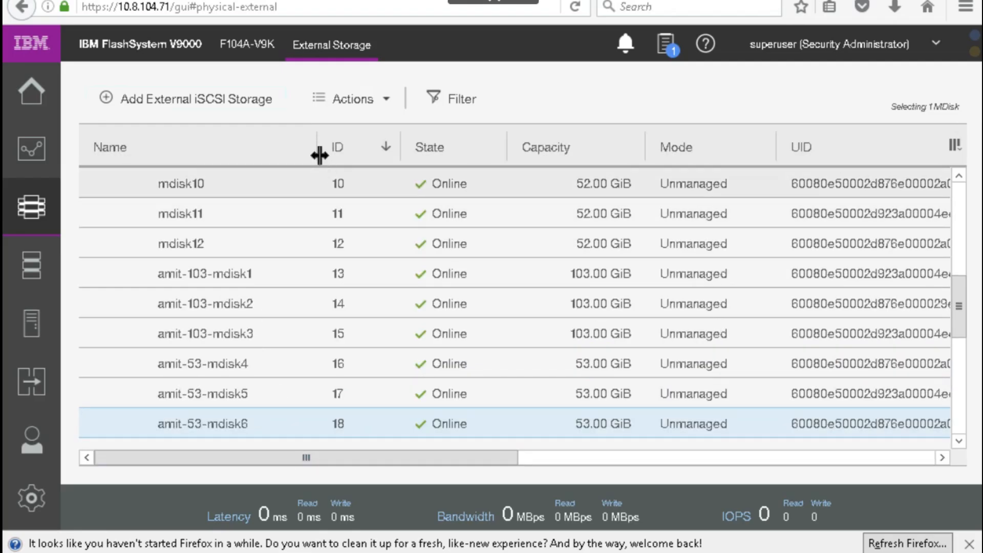
Step: Narrow the Name column of the external MDisk list and open the MDisks by Pools page
left_click_drag(318, 147, 277, 146)
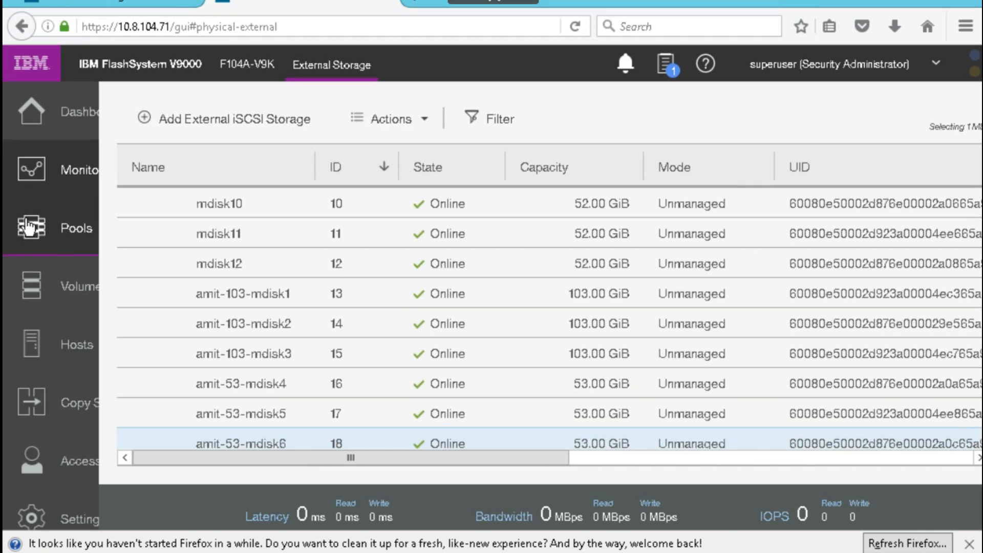
left_click(35, 224)
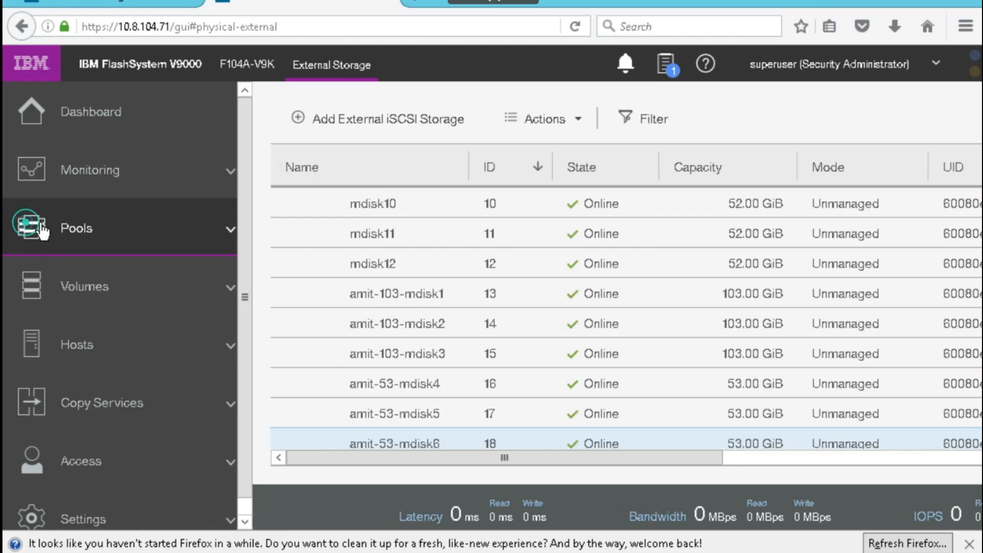
left_click(39, 231)
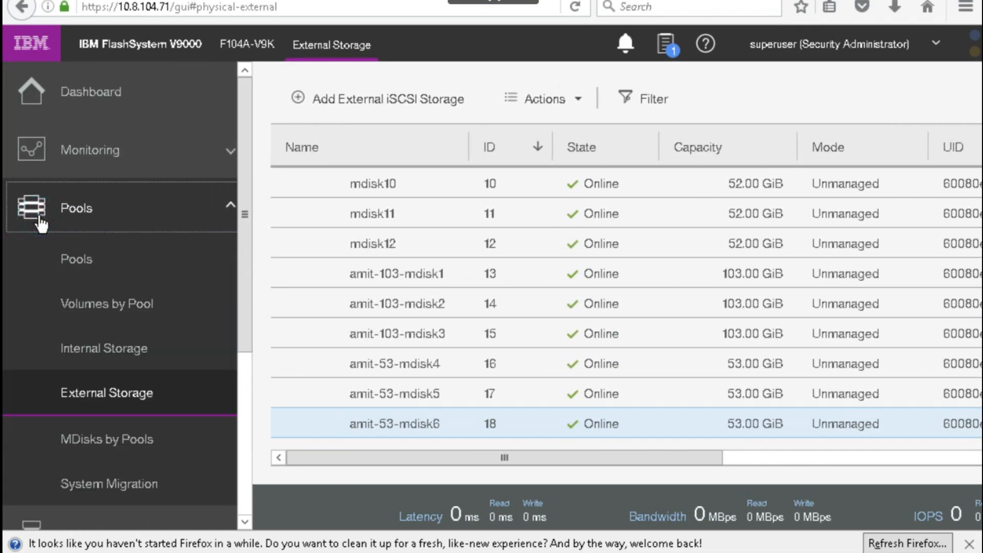
left_click(109, 438)
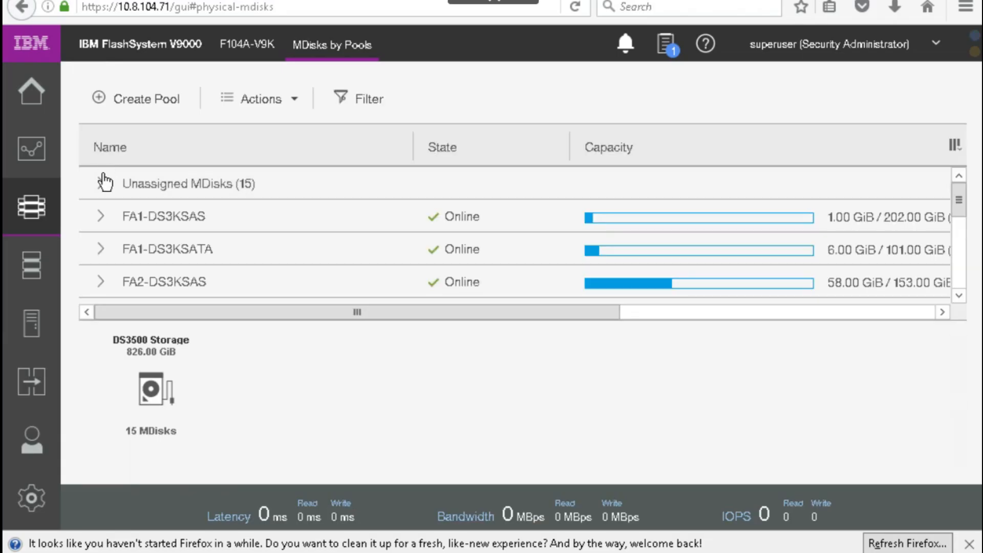
Step: Examine the names, states and capacities of the unassigned MDisks in the pool list
left_click(99, 189)
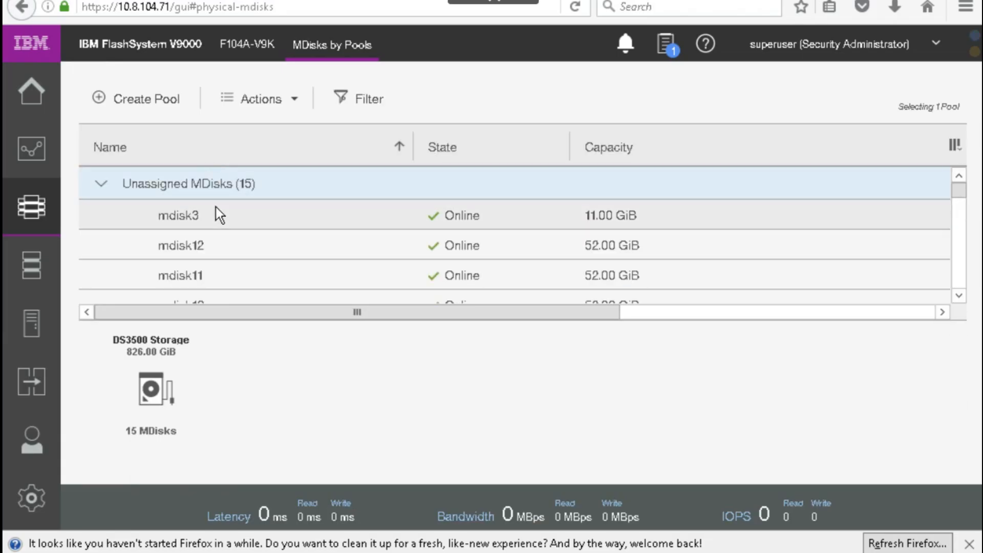
left_click(957, 295)
left_click(958, 296)
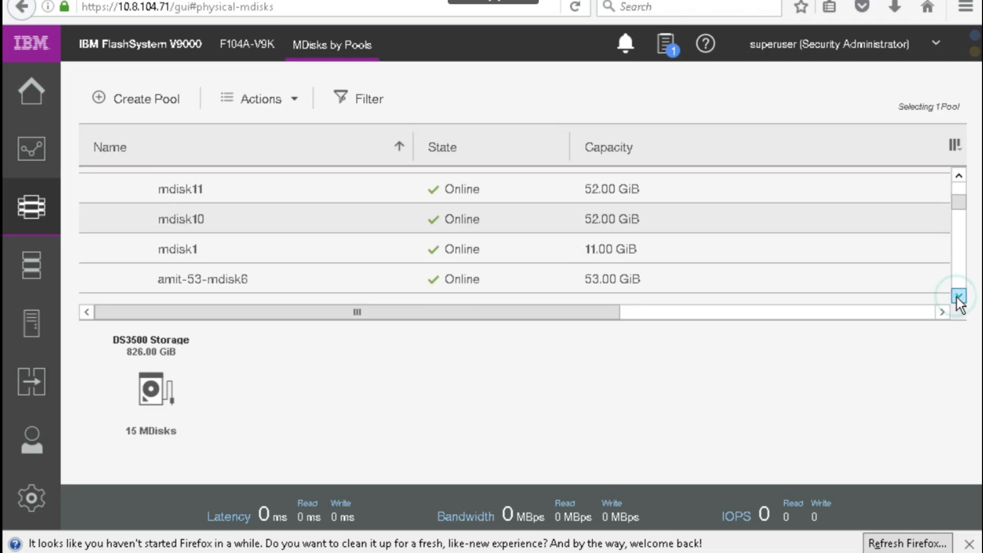
left_click(958, 296)
left_click(959, 296)
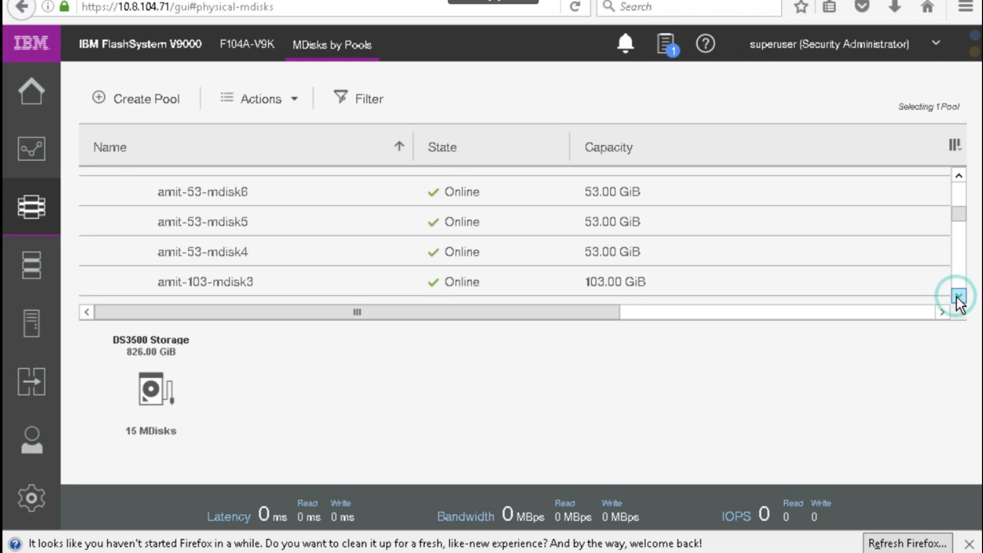
left_click(958, 296)
left_click(959, 296)
left_click(959, 296)
left_click_drag(957, 229, 969, 198)
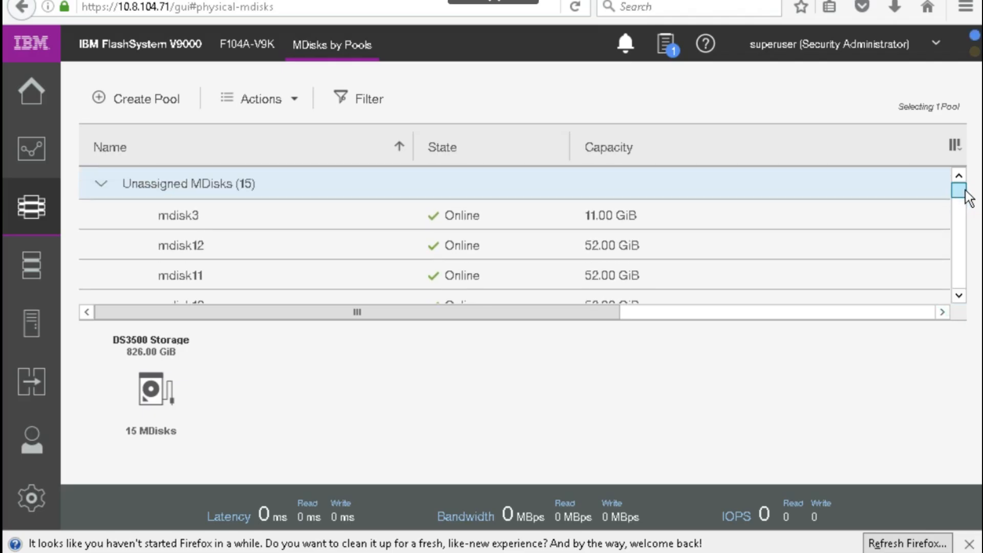
Step: Create an encryption-enabled pool with 1.00 GiB extents, named with the same personal prefix plus "-DS3KSAS", and close the completed task
left_click(149, 105)
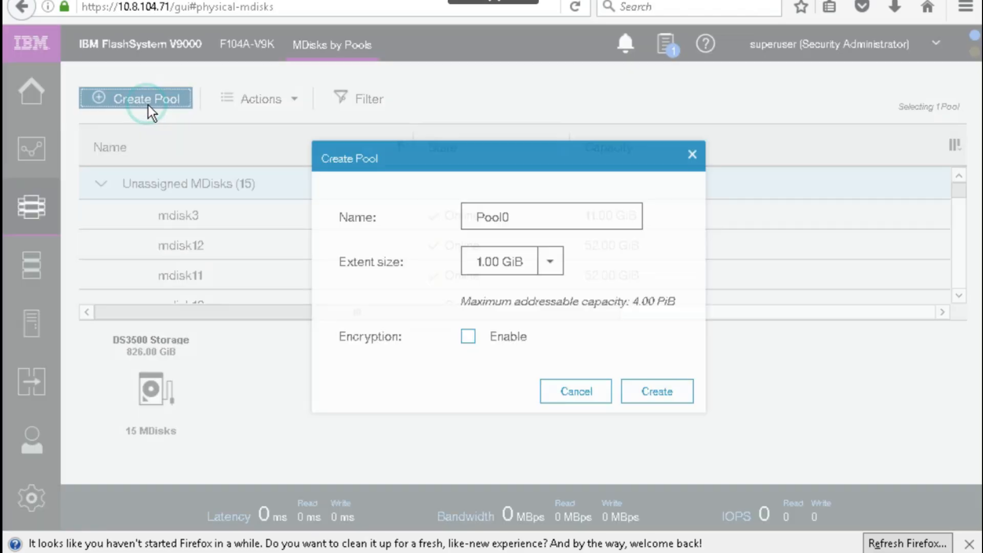
double_click(514, 214)
type("amit-DS3KSAS")
key("Tab")
key("Tab")
key("space")
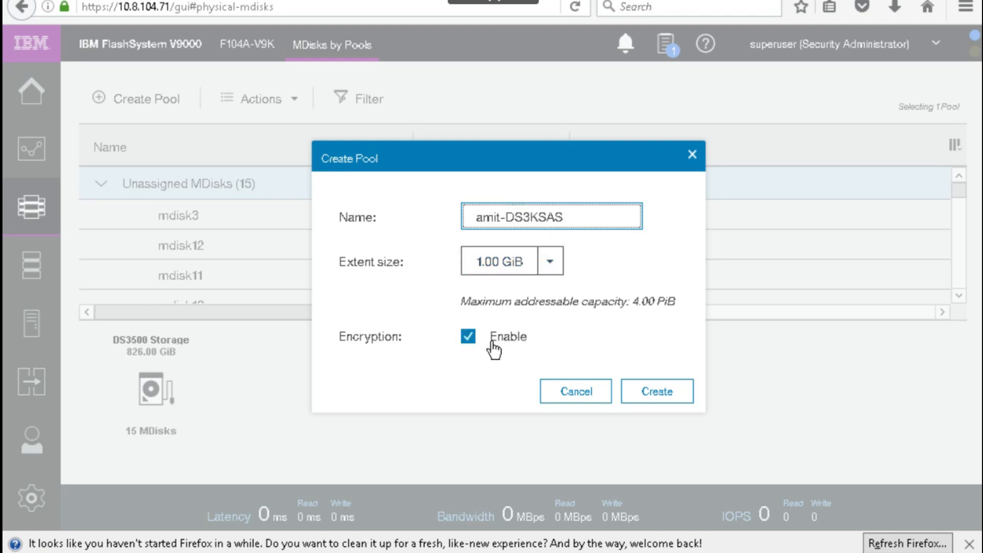
left_click(655, 401)
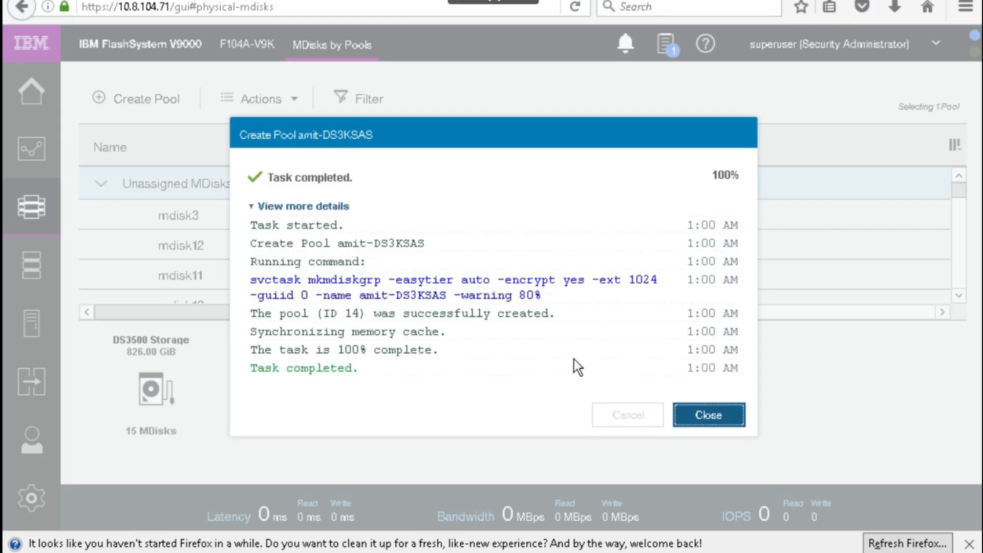
left_click(698, 419)
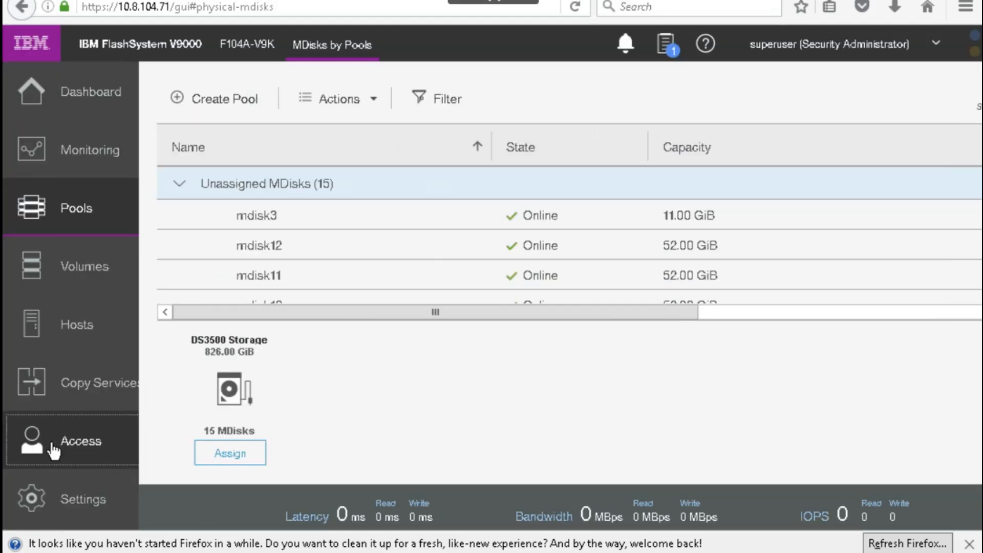
Step: Review the most recent commands in the audit log
left_click(30, 439)
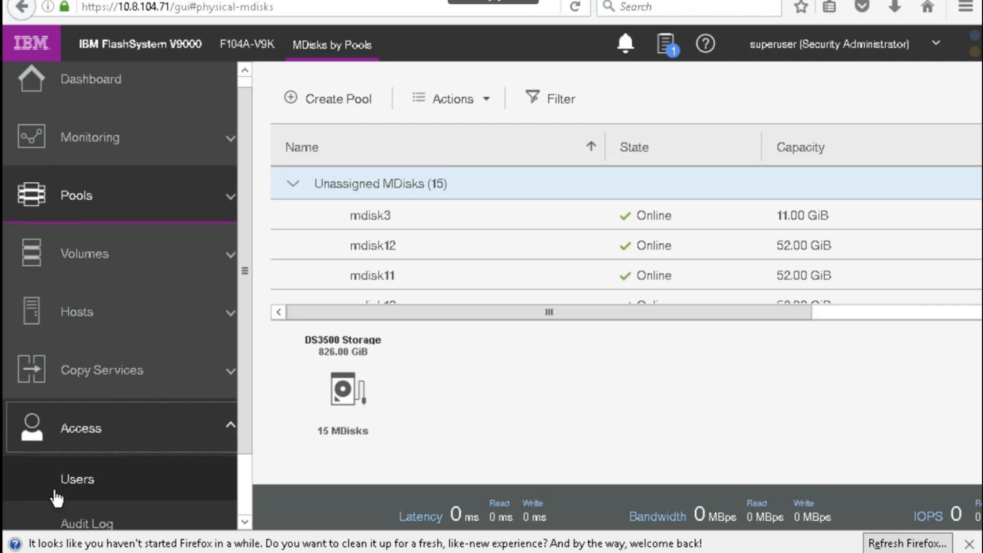
left_click(65, 477)
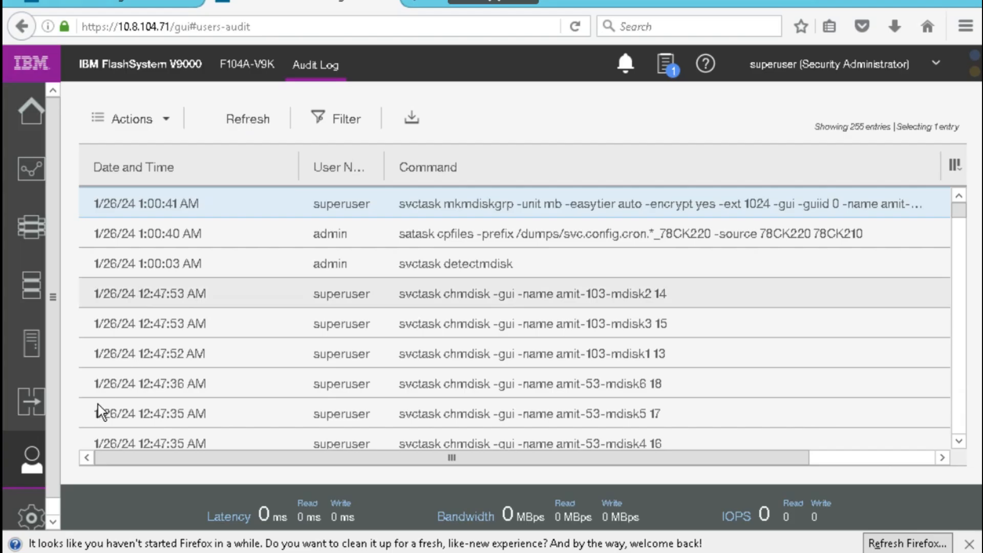
mouse_move(21, 307)
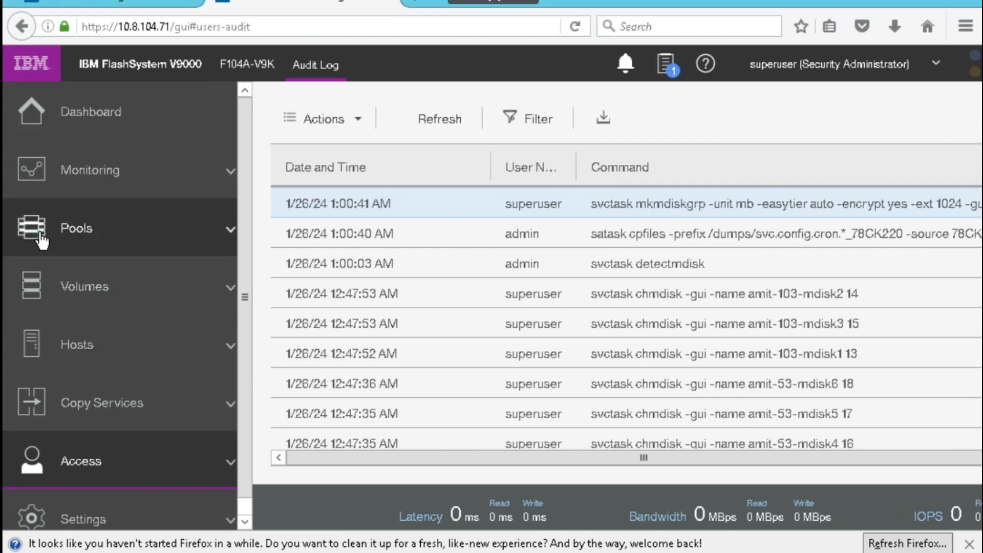
Step: Create a second encryption-enabled pool on the MDisks by Pools page, named with the personal prefix plus "-DS3KSATA", and close the completed task
left_click(40, 231)
left_click(101, 436)
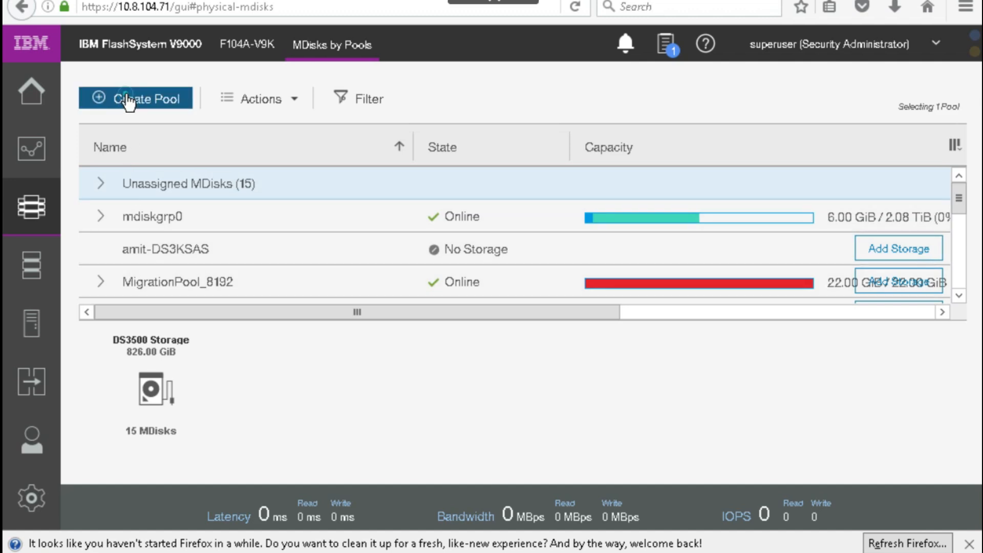
left_click(128, 102)
key("ctrl+a")
type("amit-DS3KSATA")
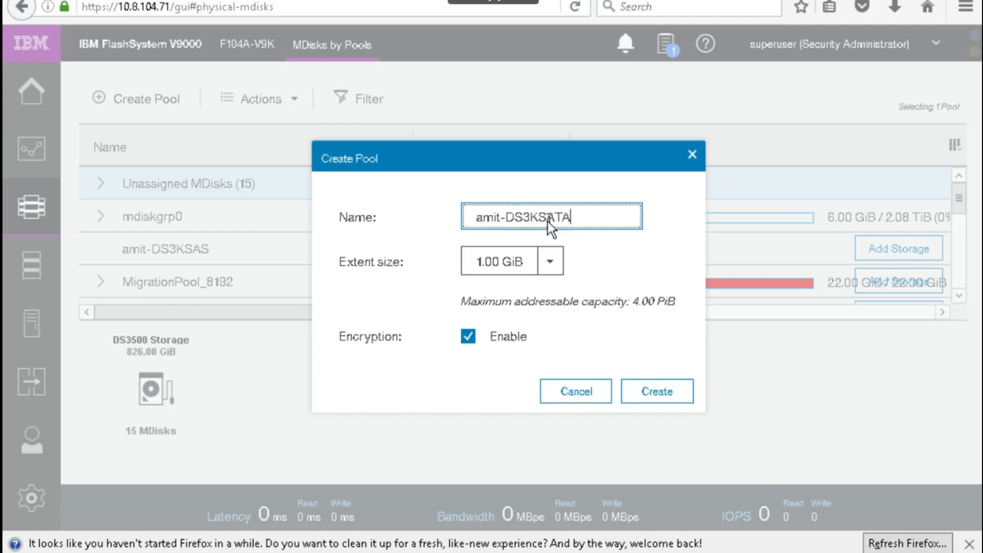
left_click(669, 397)
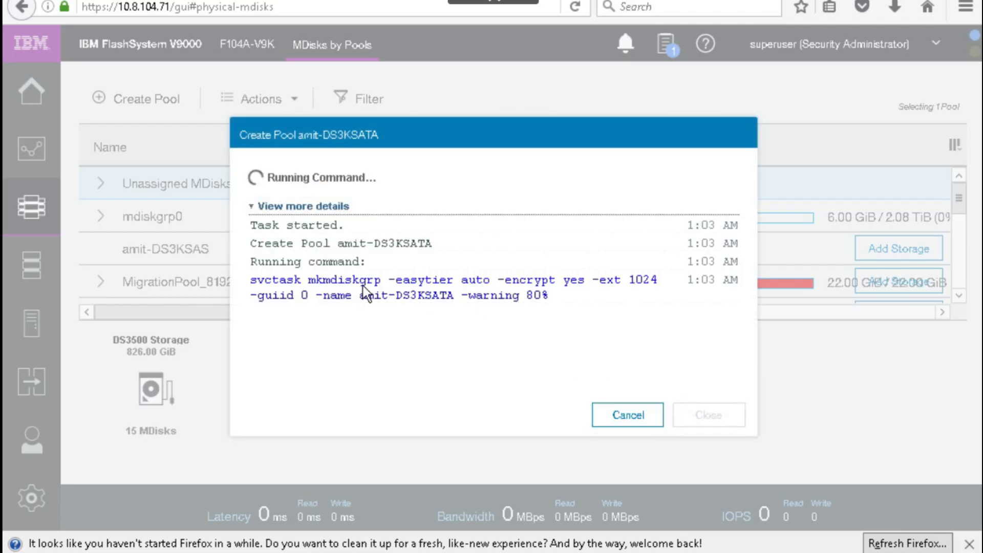
left_click(554, 299)
left_click_drag(468, 298, 251, 287)
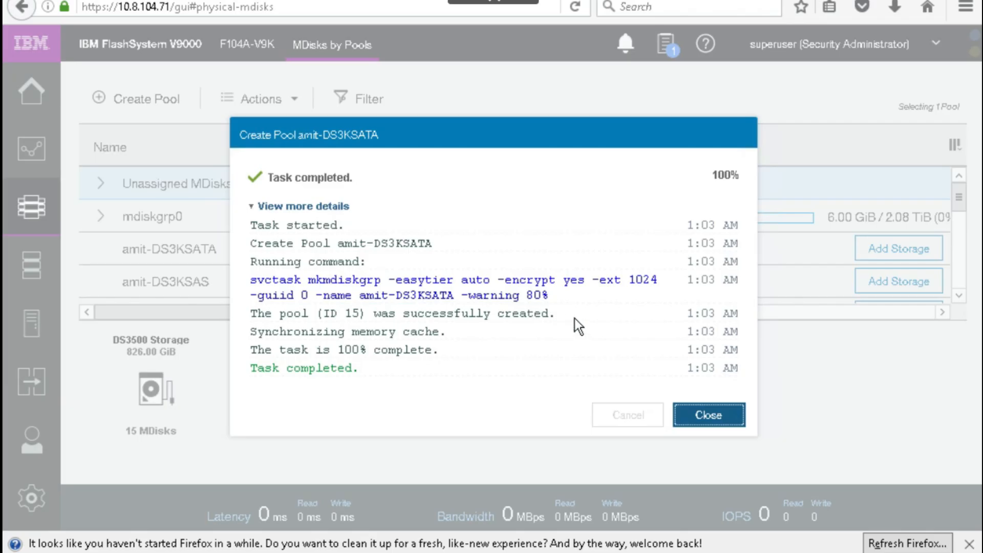
left_click(686, 414)
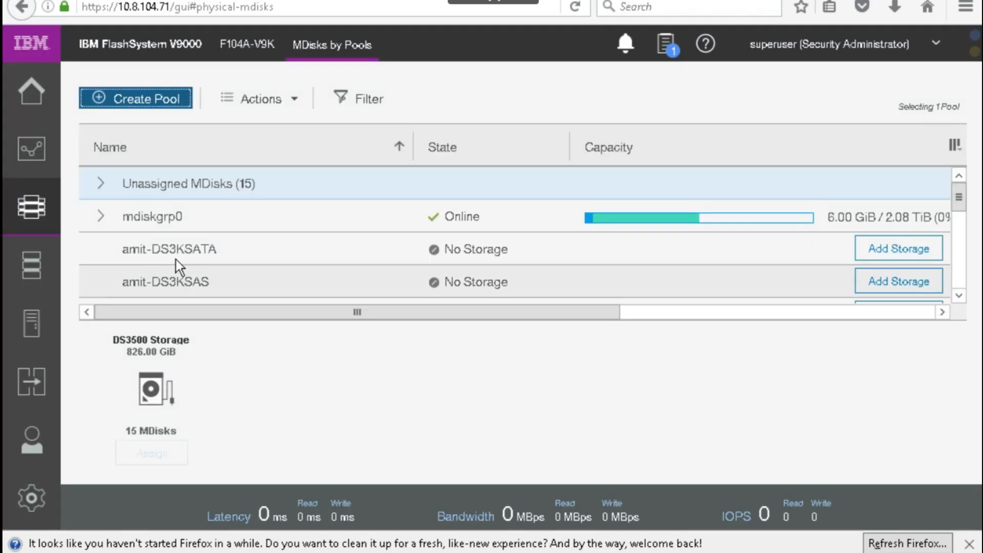
Step: Select the three unassigned 103 GiB MDisks with the "103-mdisk" names and open their pool assignment settings
left_click(173, 277)
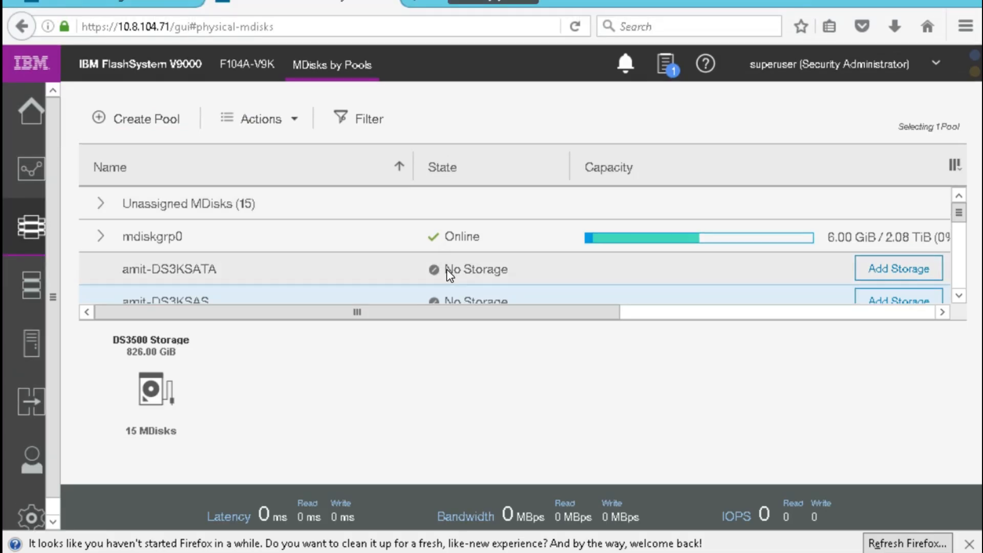
left_click(98, 186)
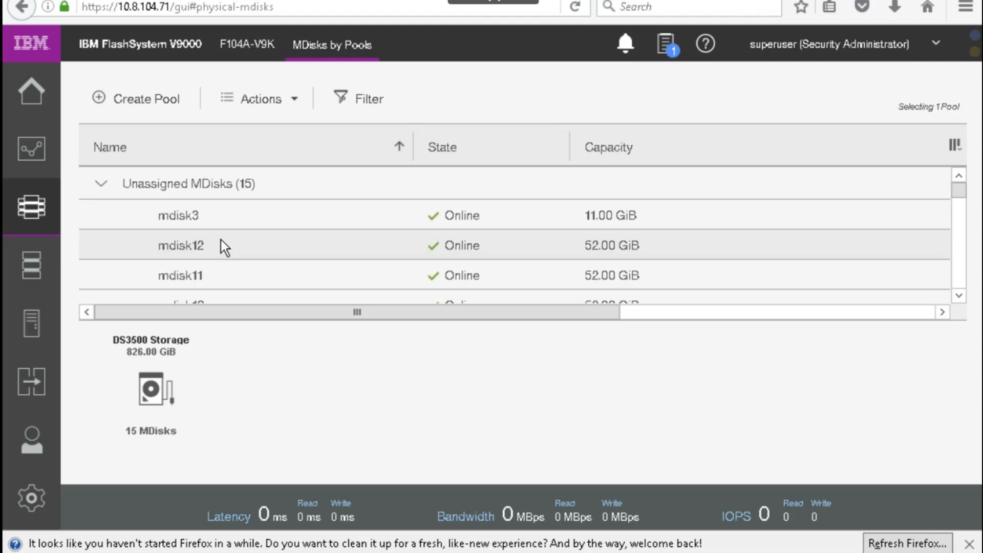
scroll(221, 239, "down", 3)
left_click(230, 234)
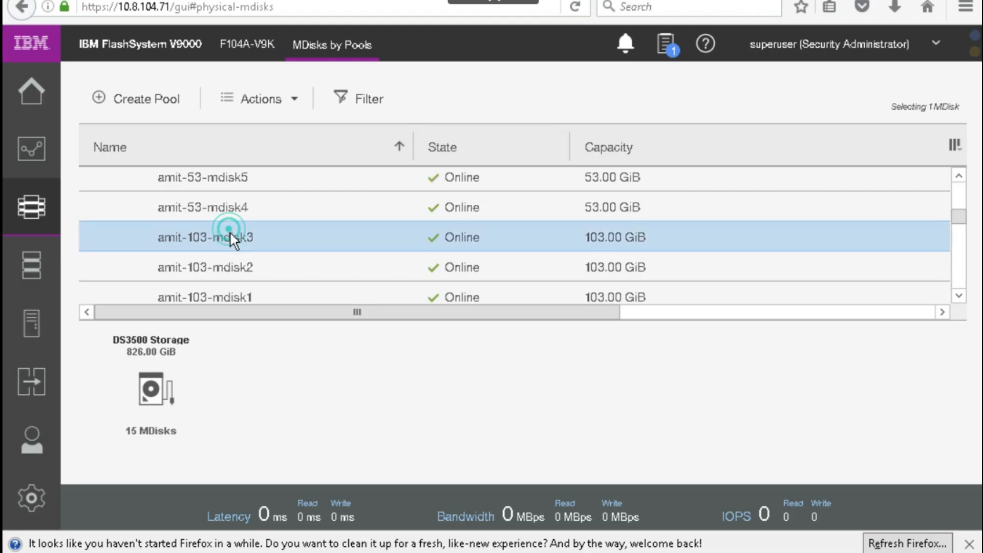
left_click(245, 271, "ctrl")
left_click(243, 290, "ctrl")
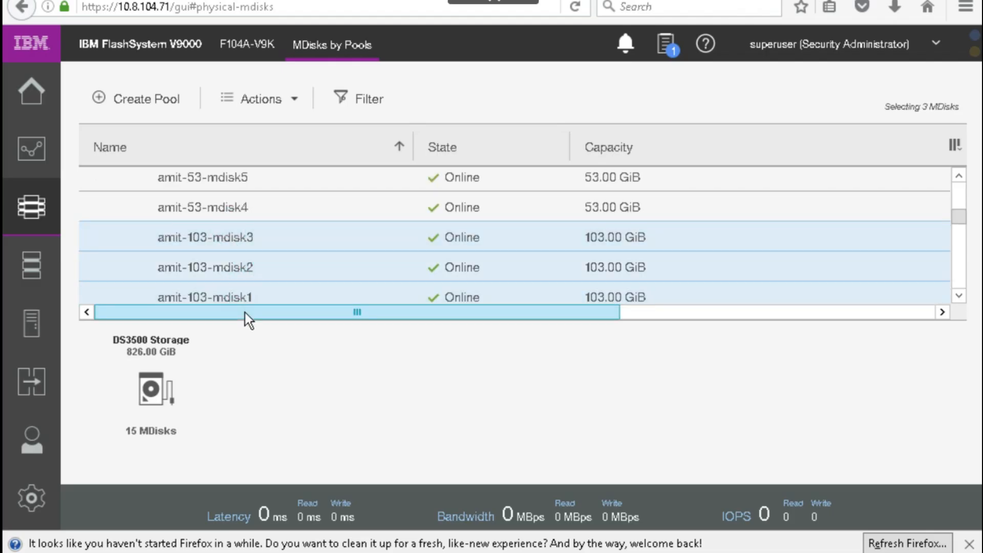
left_click(290, 102)
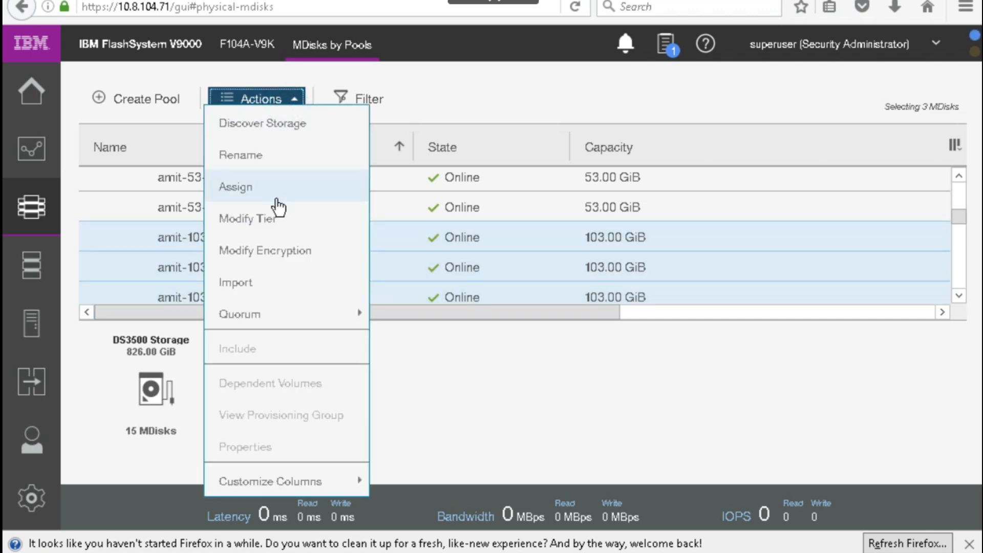
left_click(277, 102)
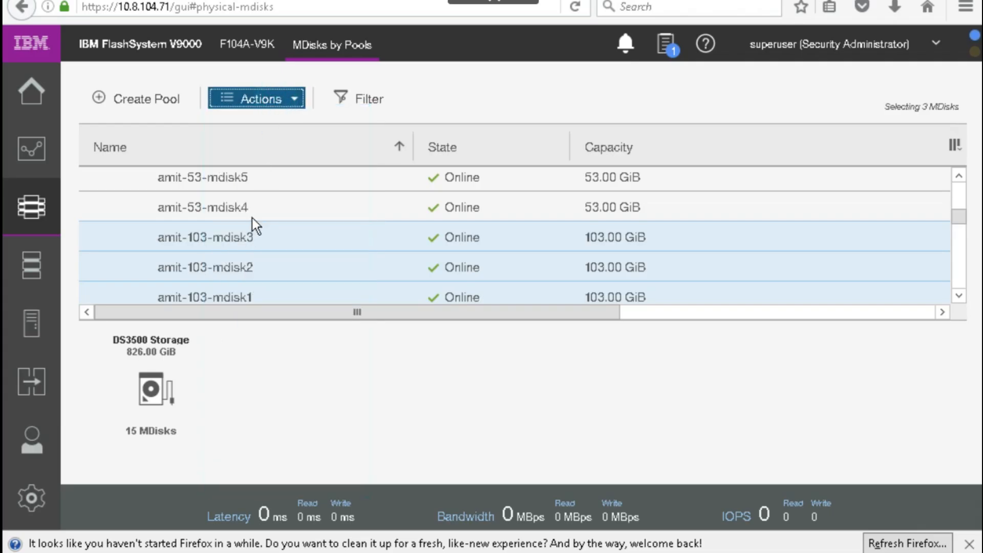
right_click(253, 232)
left_click(334, 281)
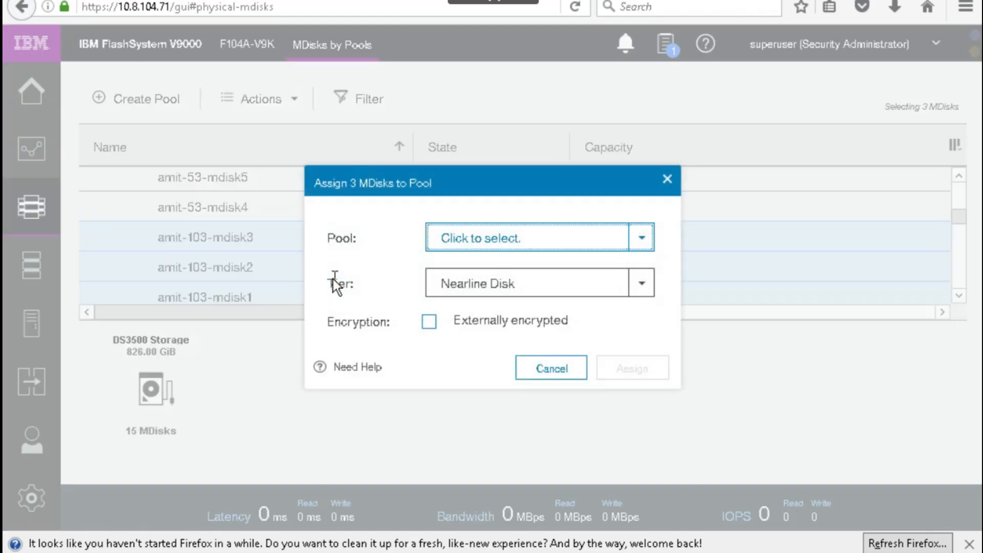
Step: Assign the three MDisks to the new pool ending in "-DS3KSAS" with the Enterprise Disk tier, and close the completed task
left_click(491, 241)
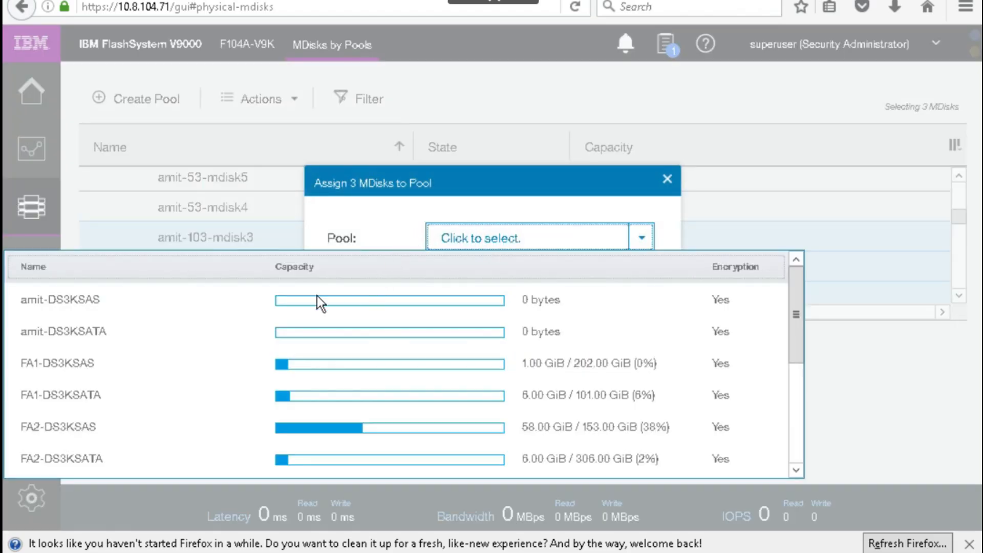
left_click(139, 309)
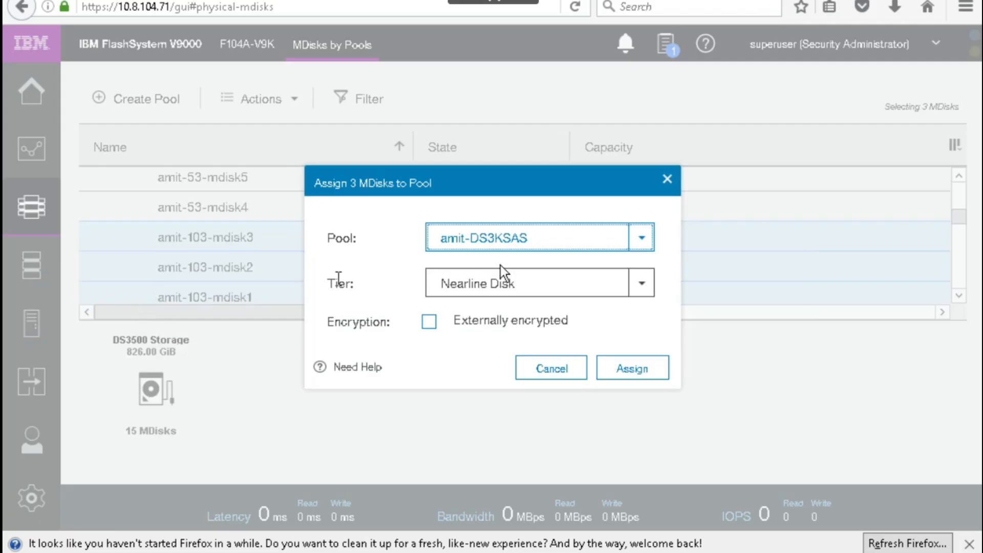
left_click(533, 288)
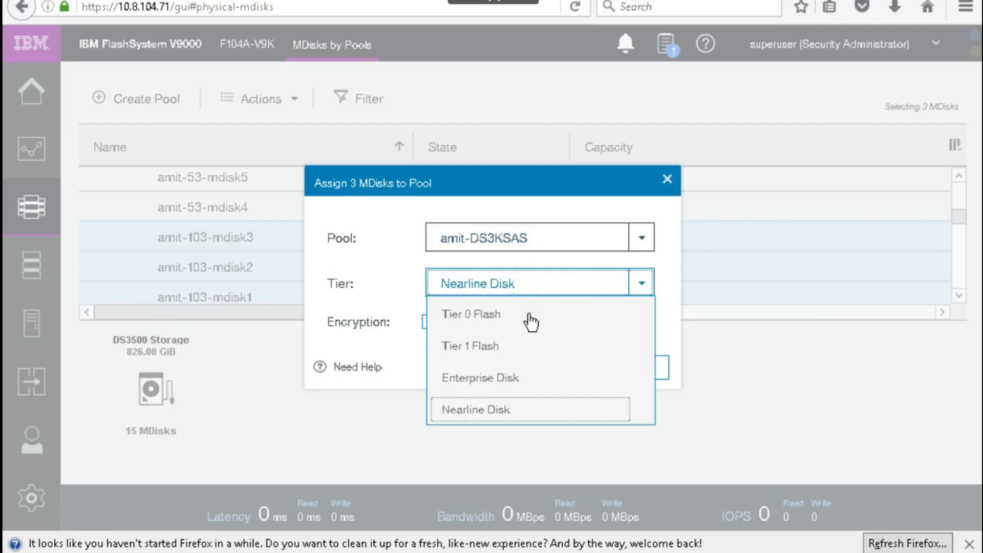
left_click(509, 380)
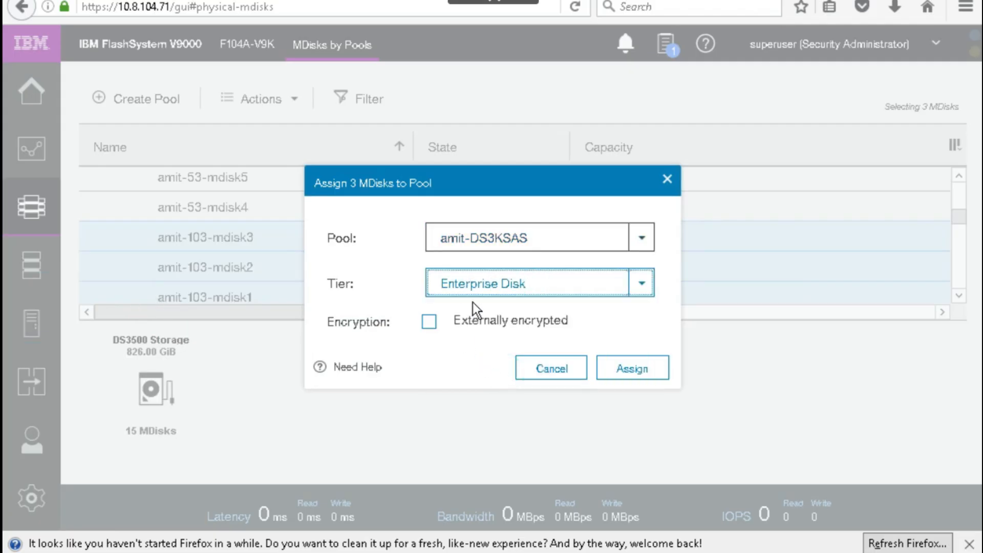
left_click(632, 368)
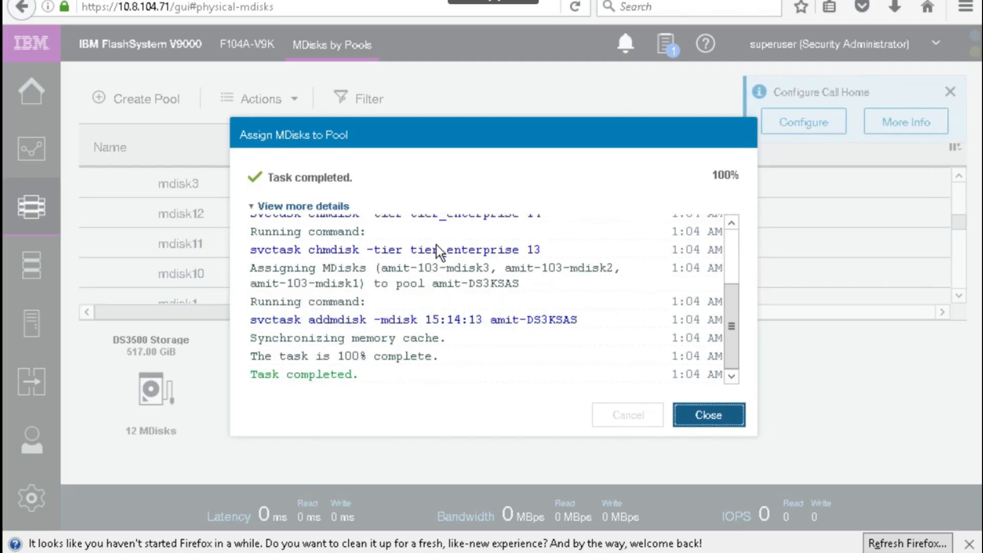
left_click_drag(312, 253, 485, 247)
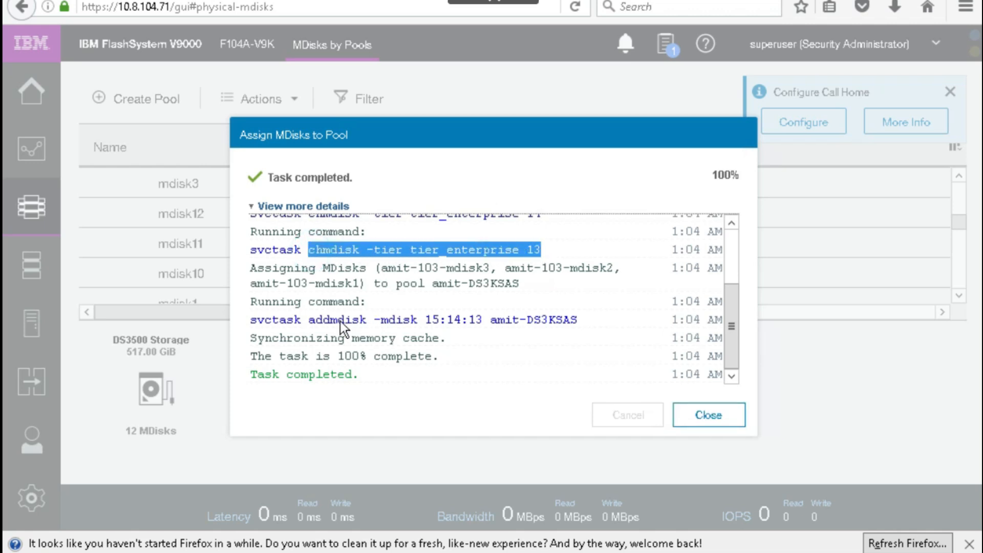
left_click_drag(312, 324, 574, 320)
left_click(695, 425)
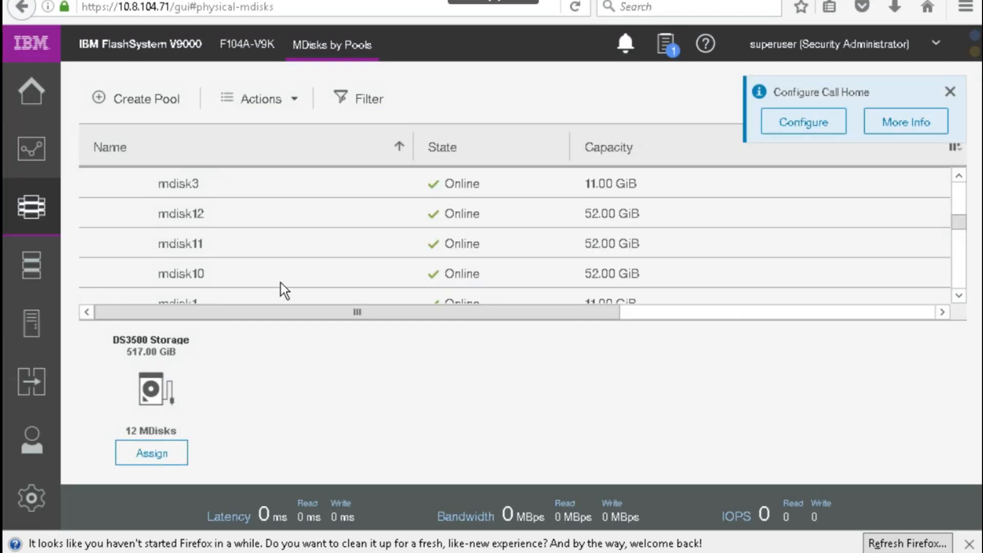
Step: Select the three unassigned 53 GiB MDisks with the "53-mdisk" names and open their pool assignment settings
left_click(223, 220)
left_click(245, 190, "ctrl")
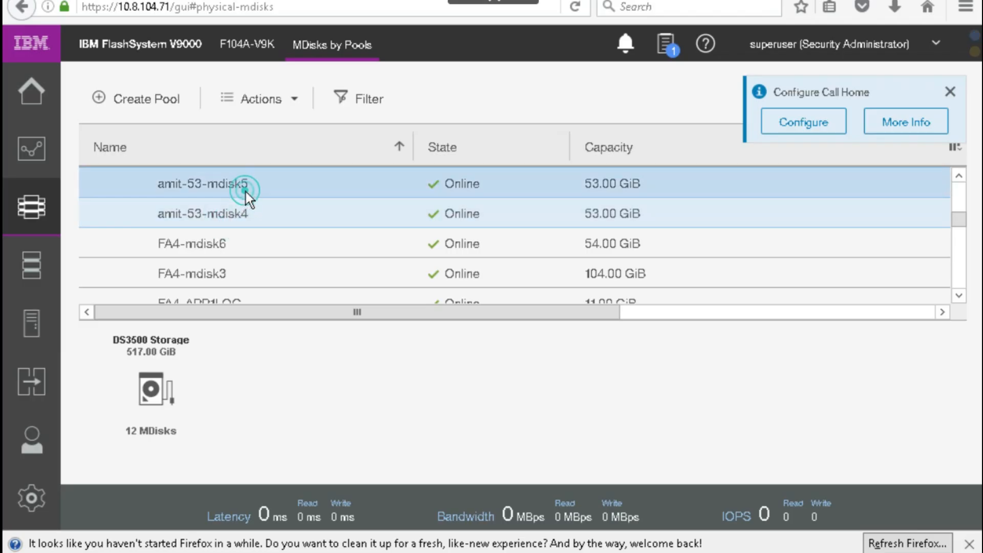
left_click(958, 175)
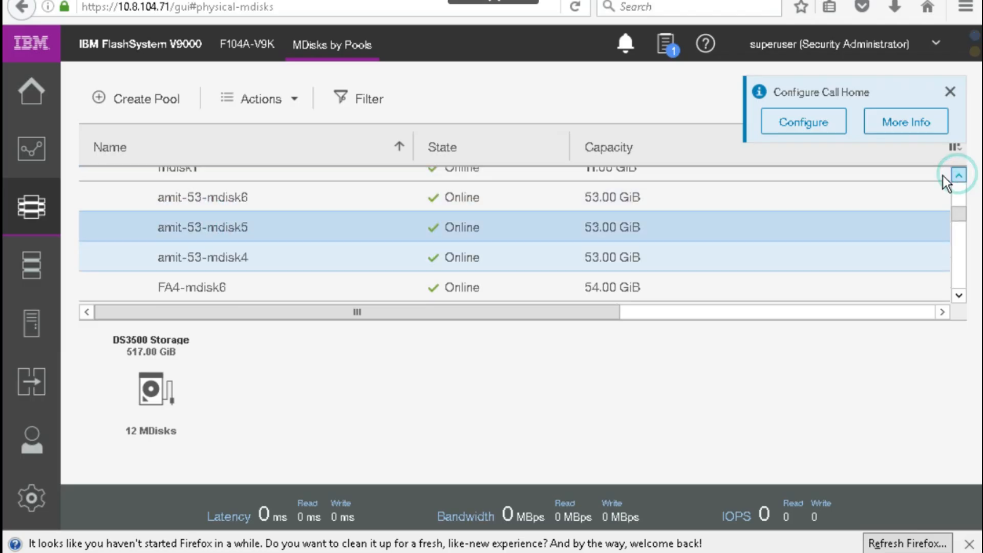
left_click(420, 201, "ctrl")
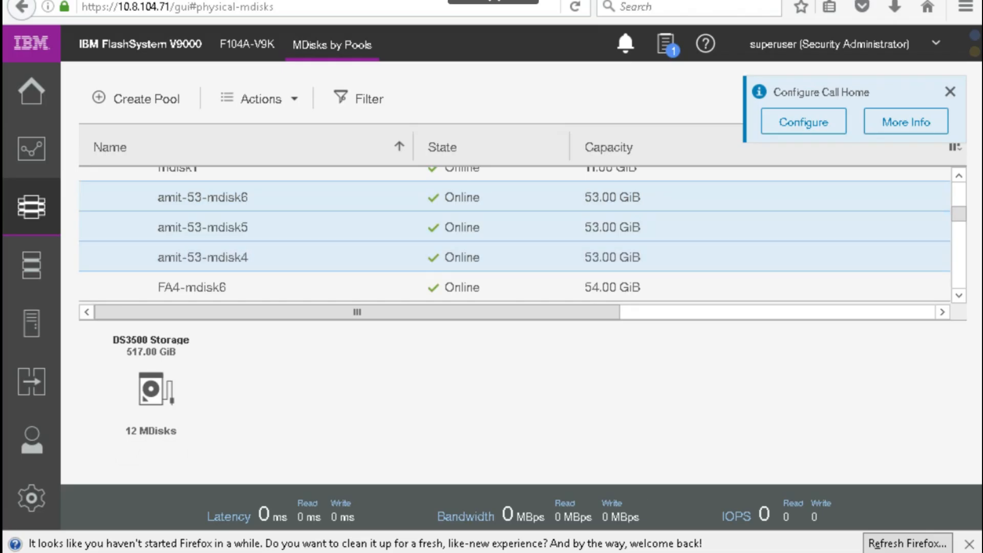
left_click(290, 105)
left_click(265, 190)
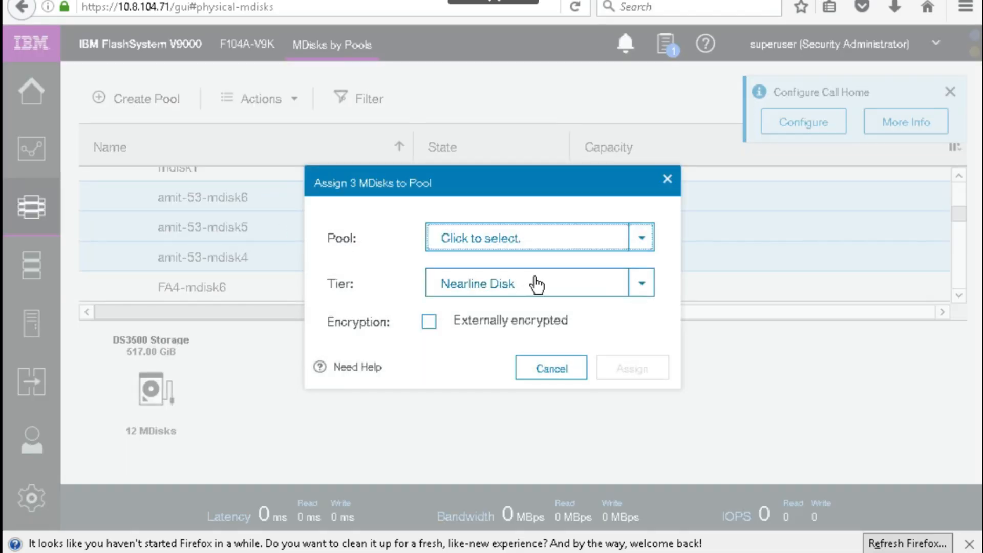
Step: Assign the three MDisks to the new pool ending in "-DS3KSATA" with the Nearline Disk tier, and close the completed task
left_click(545, 246)
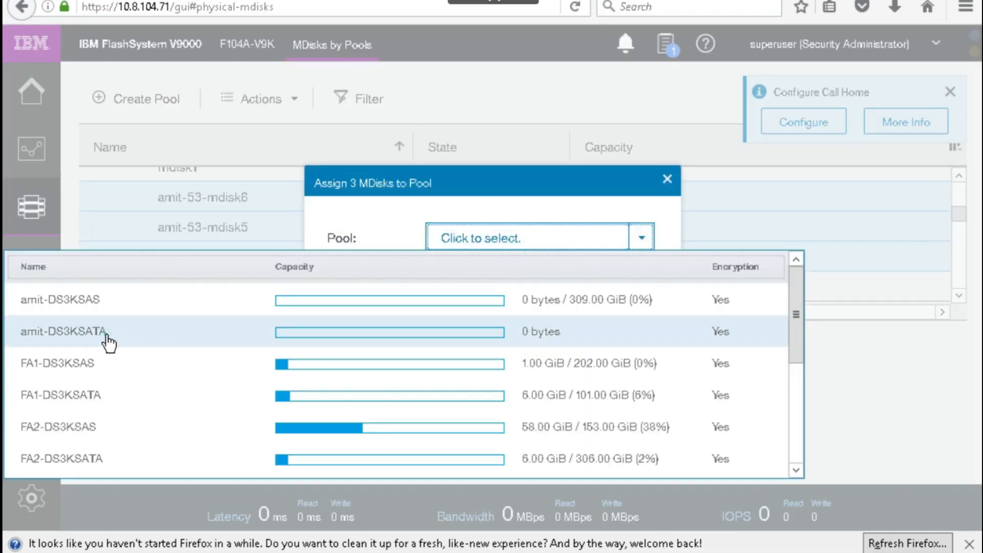
left_click(63, 331)
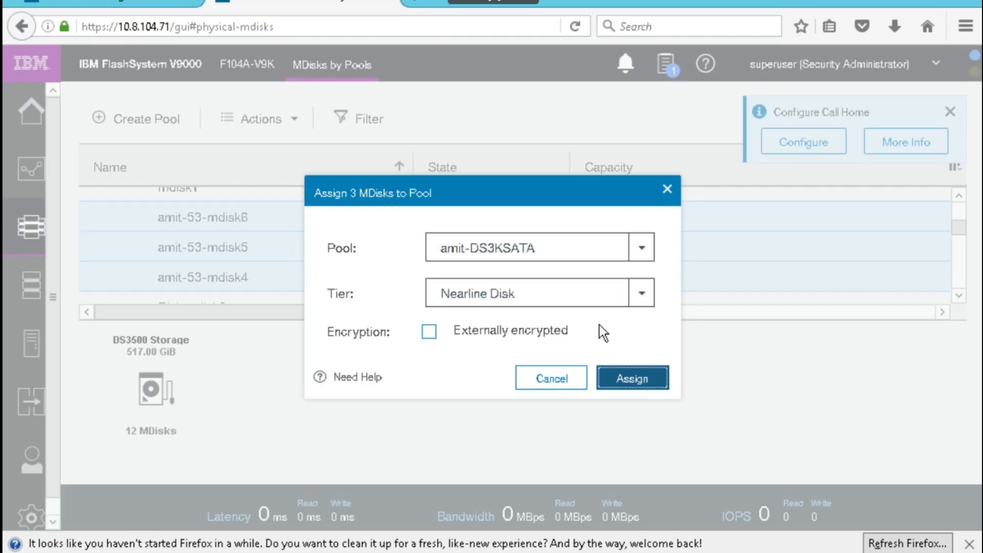
left_click(622, 380)
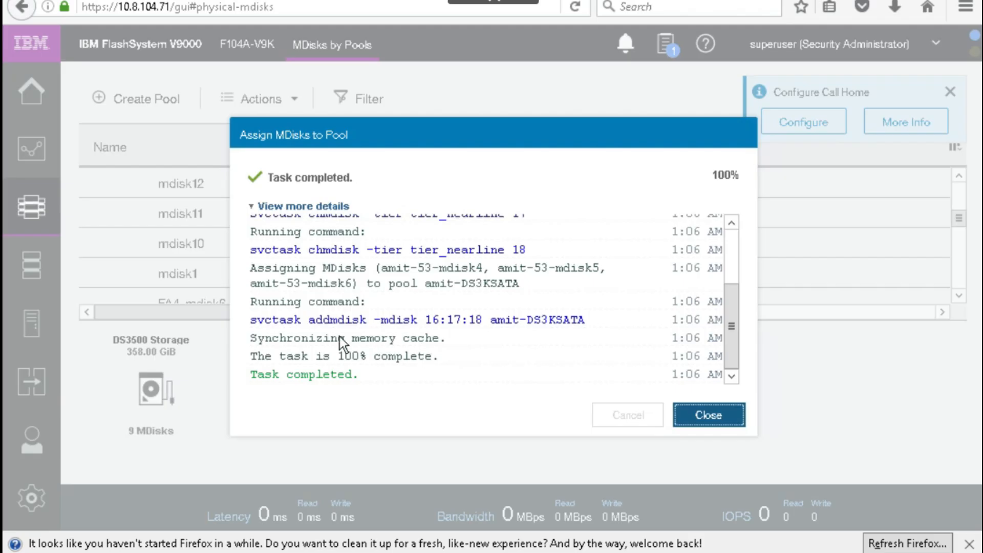
key("alt")
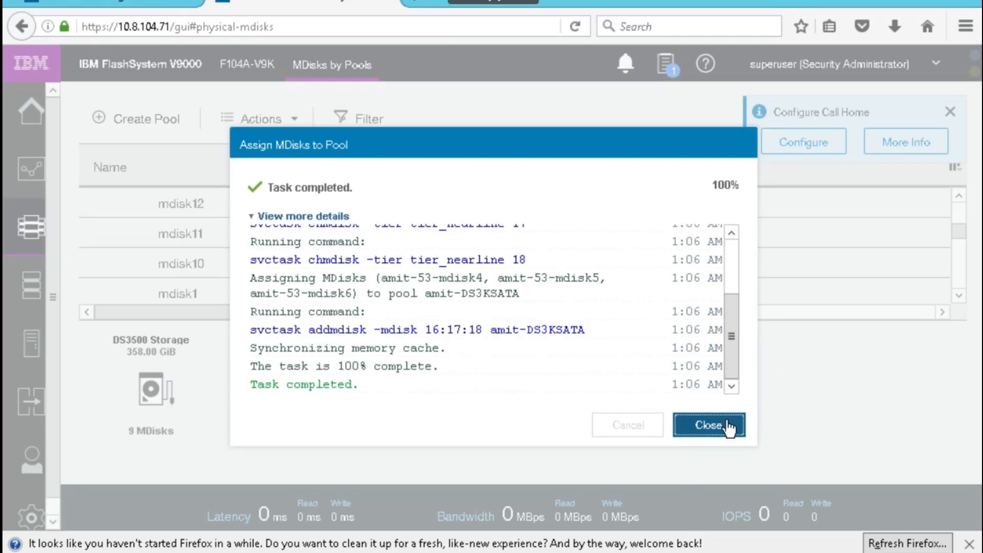
left_click(710, 425)
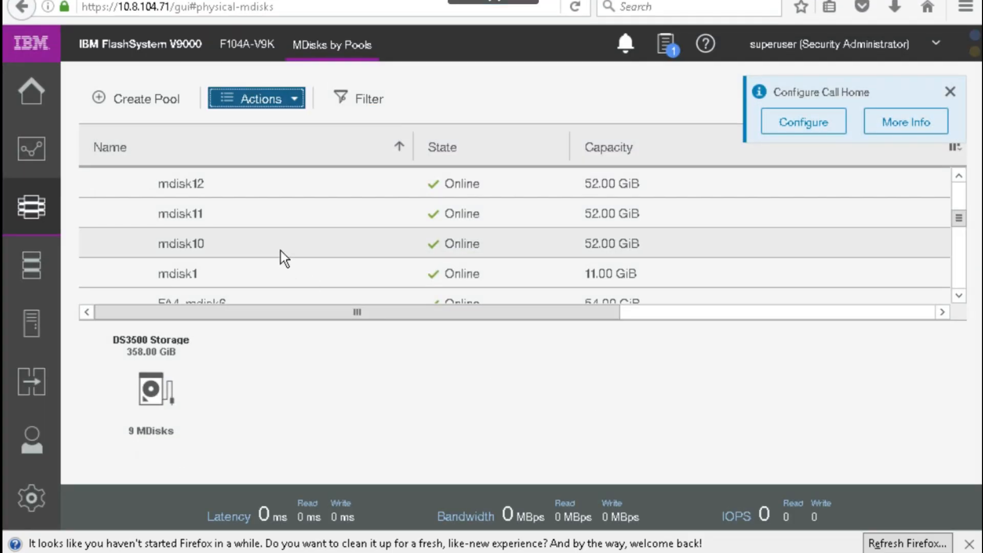
Step: Expand the new pool ending in "-DS3KSATA" and show the detailed properties of its "53-mdisk5" MDisk
left_click(102, 184)
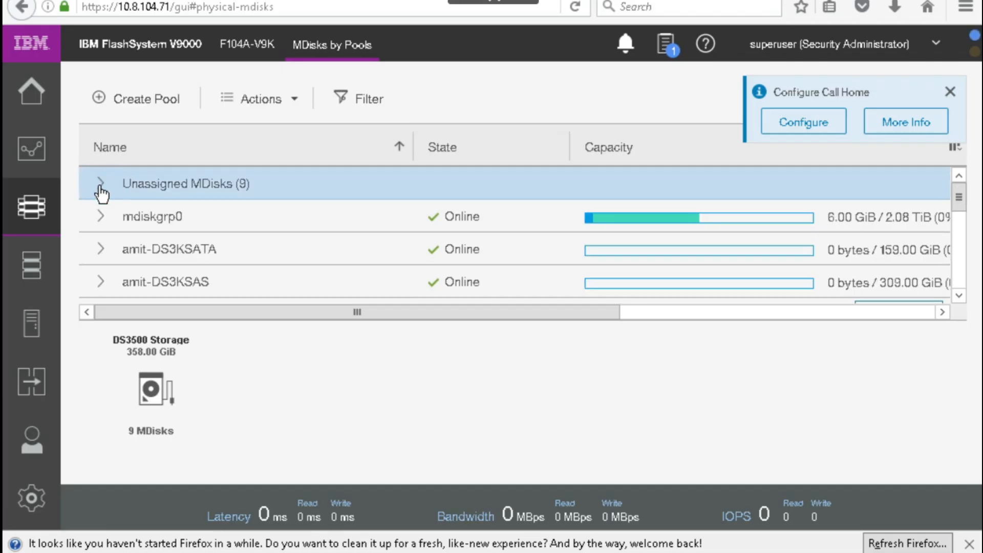
left_click(103, 260)
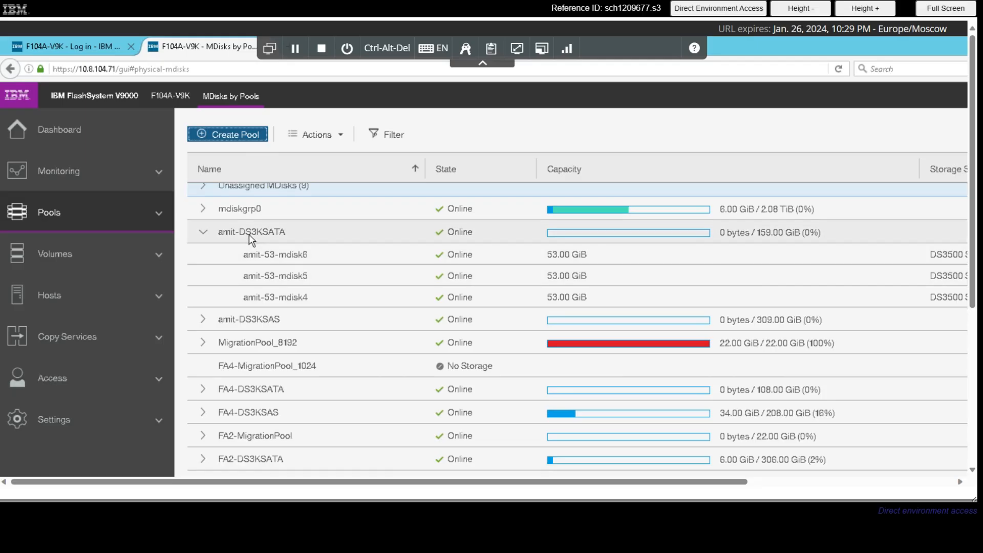
right_click(258, 257)
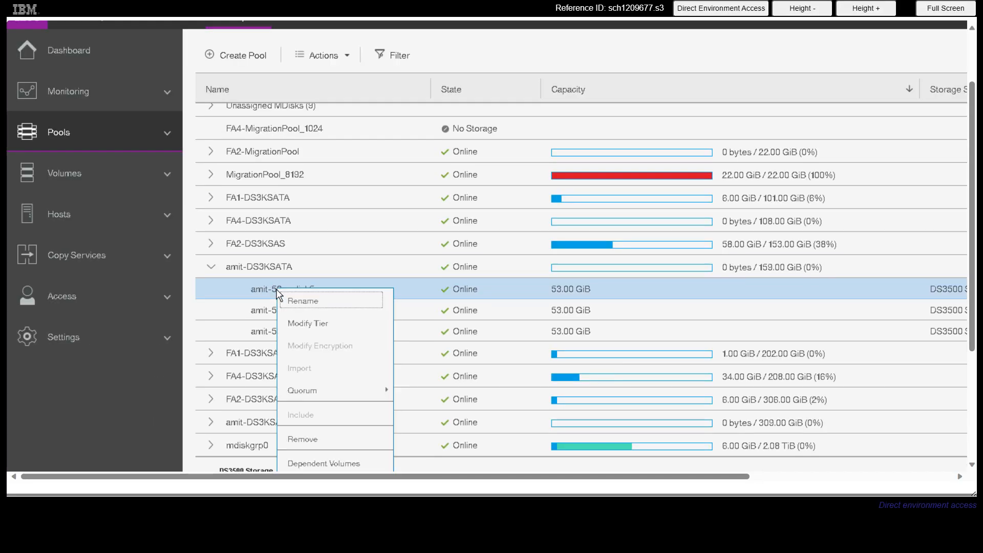
scroll(482, 329, "down", 3)
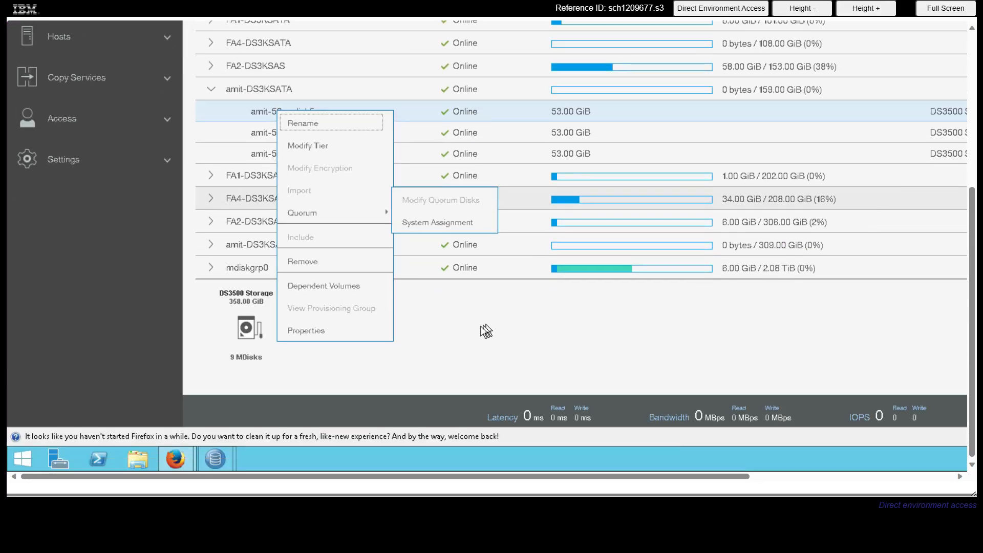
left_click(356, 328)
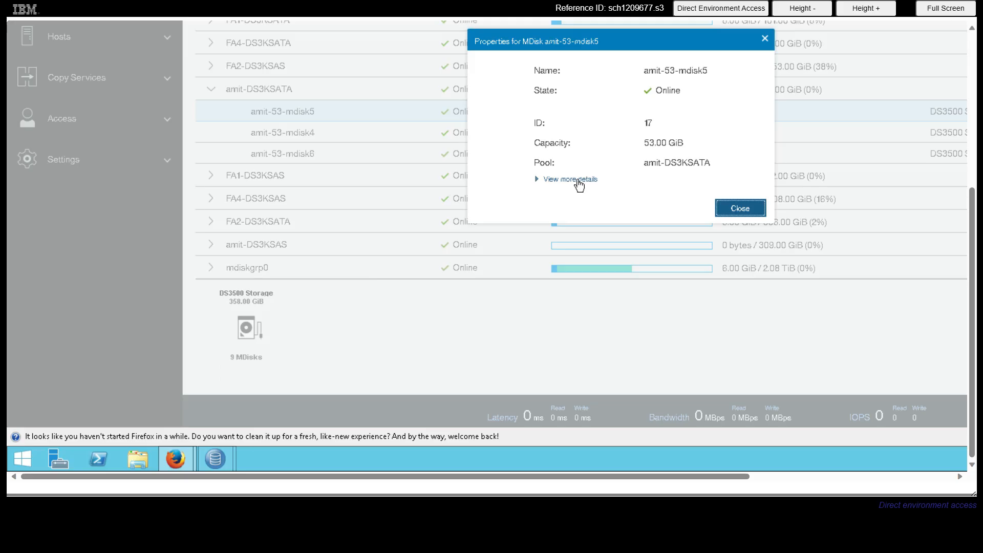
left_click(577, 182)
left_click_drag(974, 209, 974, 160)
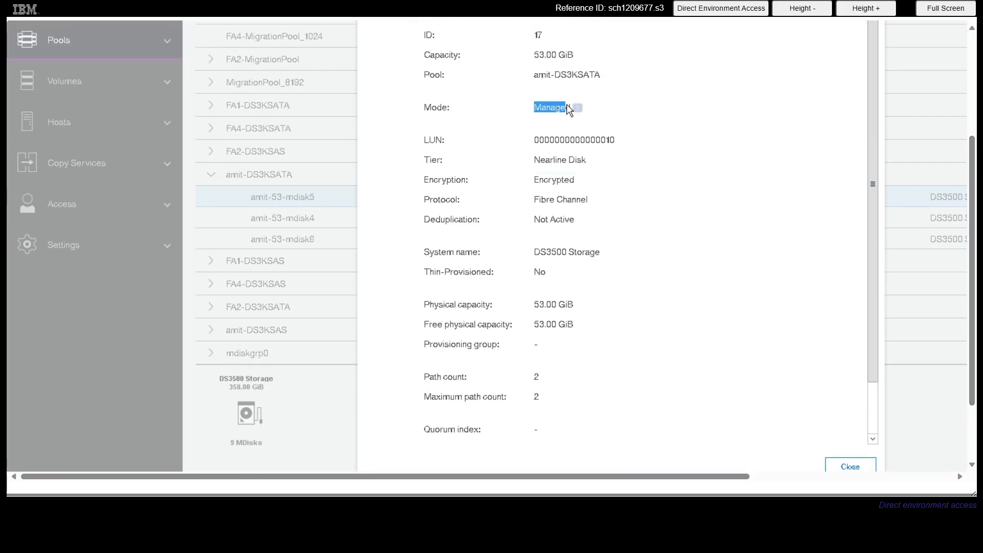
Step: Examine the MDisk's mode, encryption, physical capacity and block size, and close its properties
left_click(532, 112)
left_click_drag(532, 112, 582, 110)
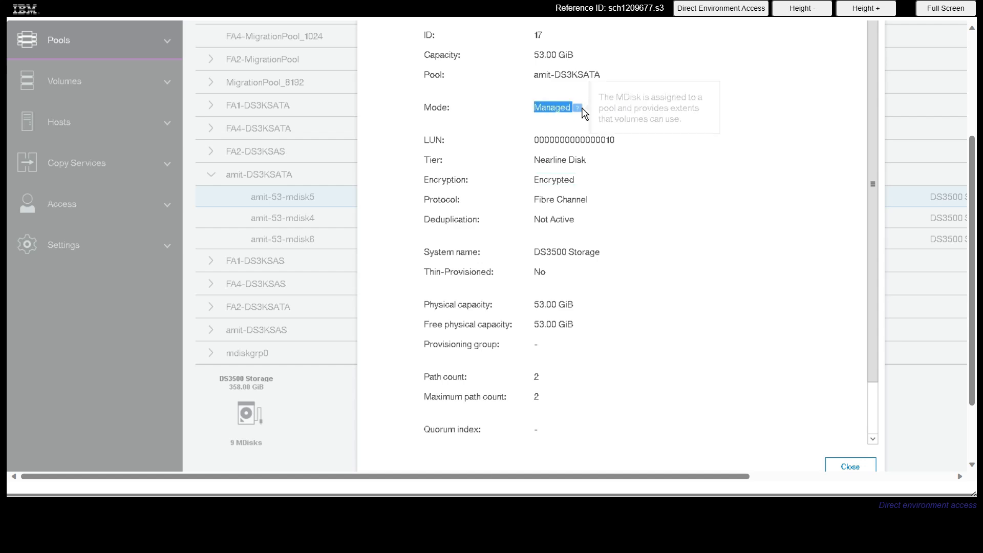
left_click(695, 199)
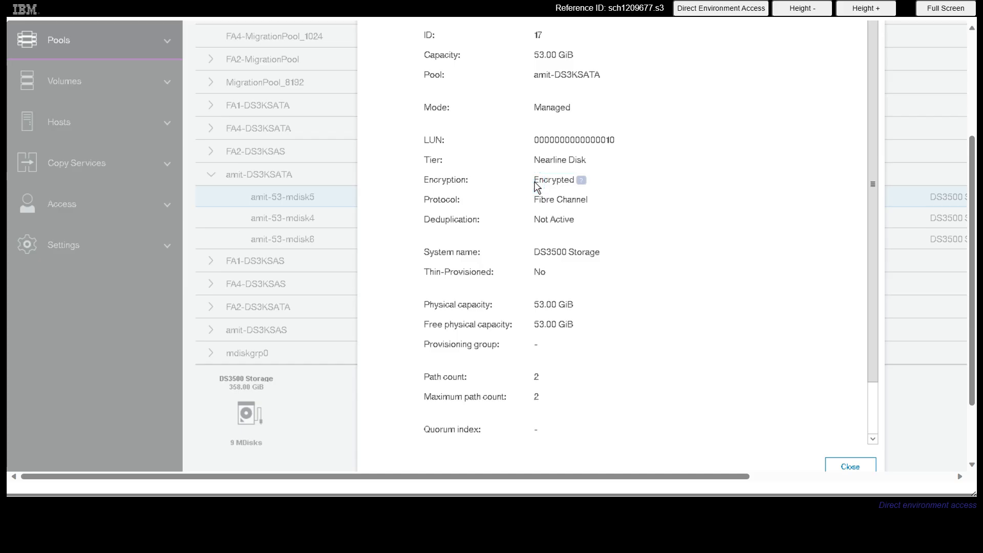
left_click_drag(534, 180, 569, 184)
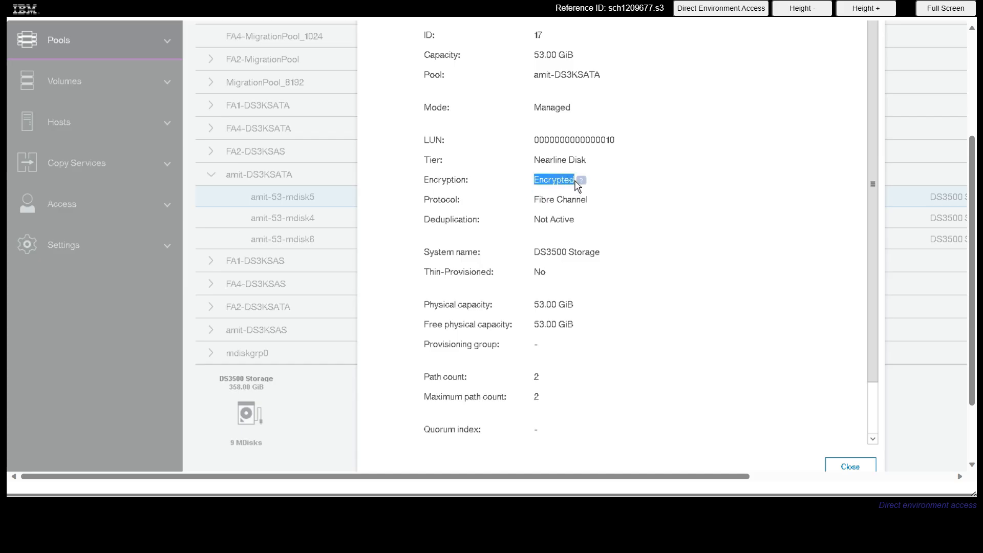
left_click(871, 404)
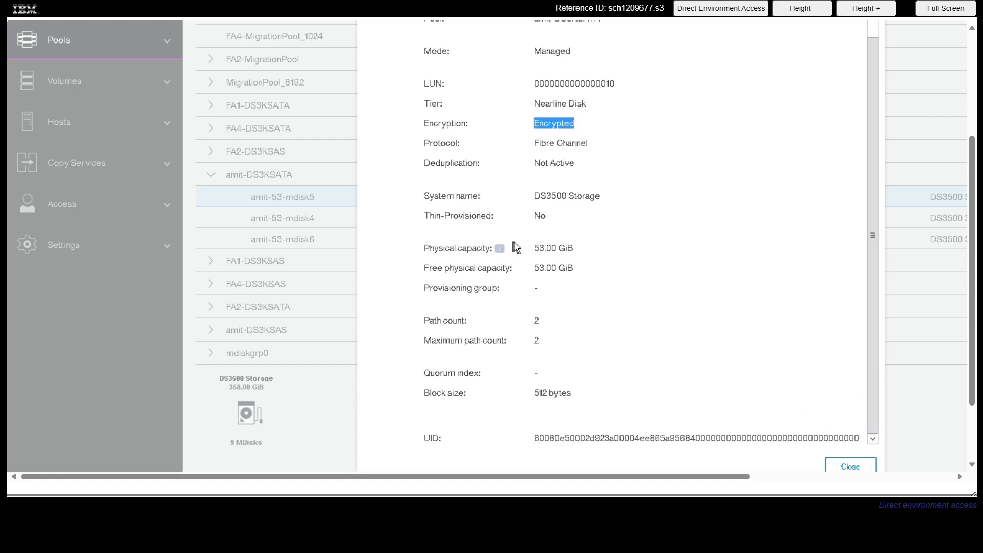
left_click_drag(534, 248, 574, 253)
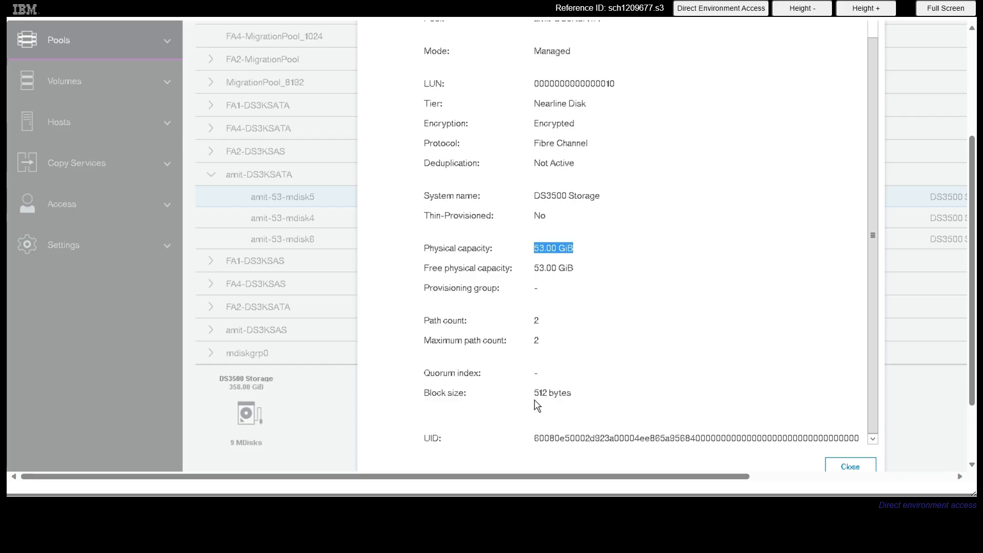
left_click_drag(534, 394, 561, 398)
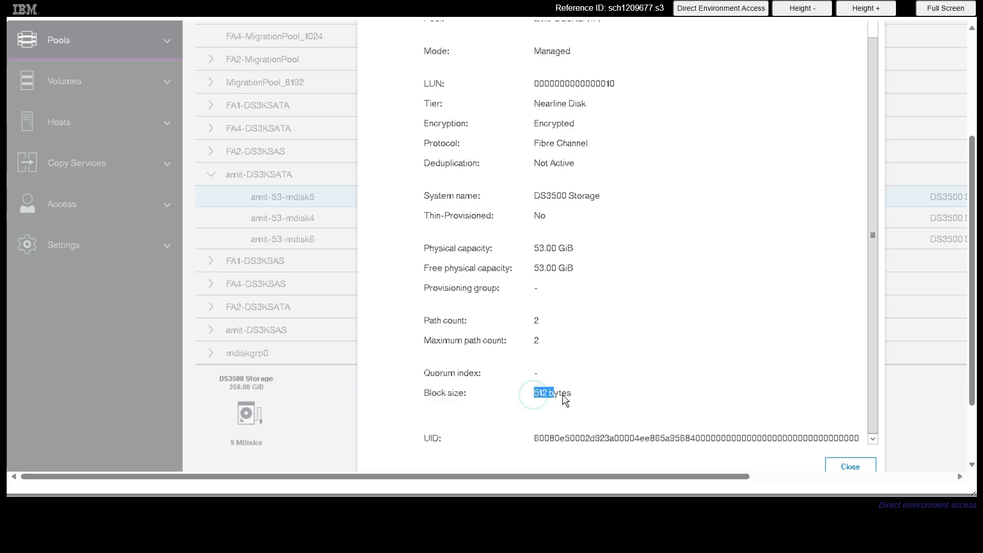
left_click(844, 467)
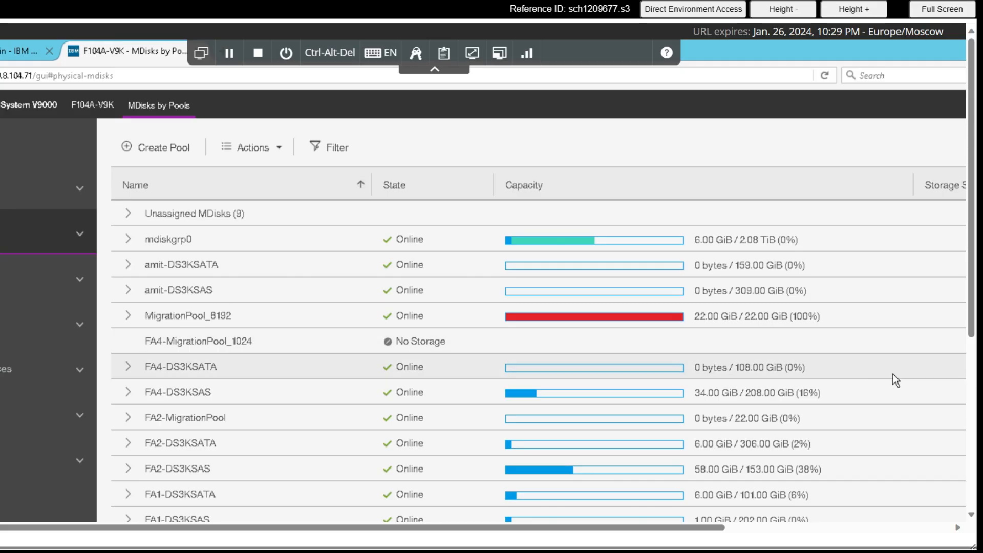
scroll(968, 404, "down", 5)
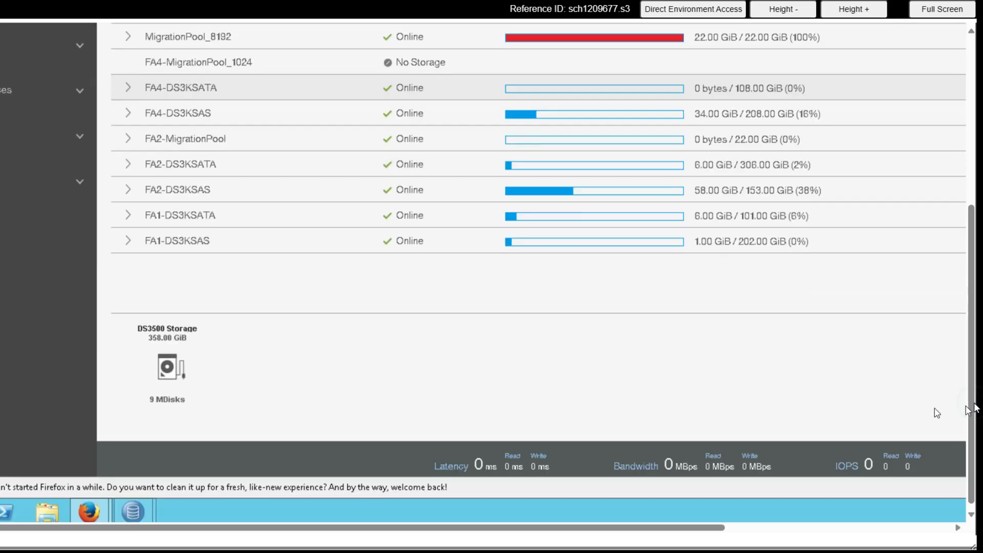
left_click(170, 412)
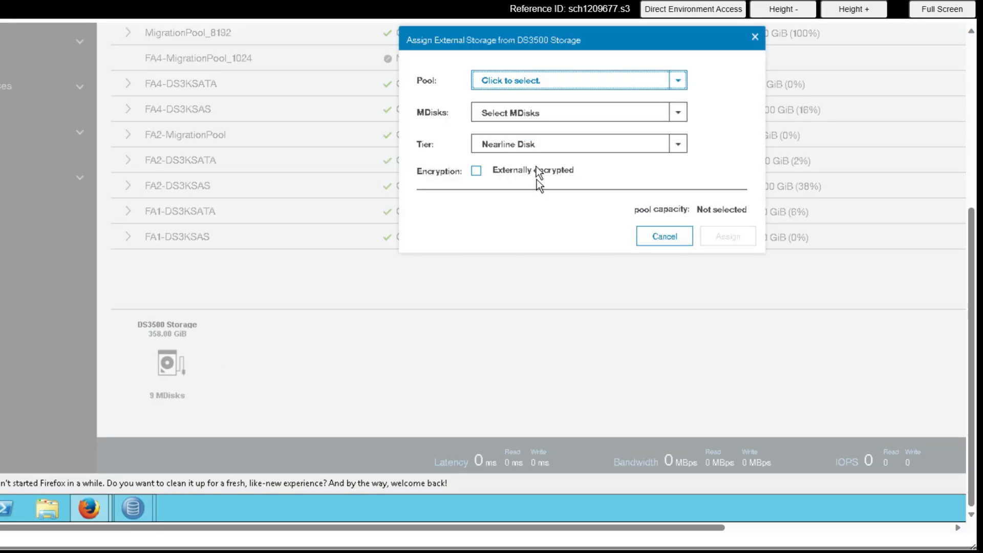
left_click(561, 81)
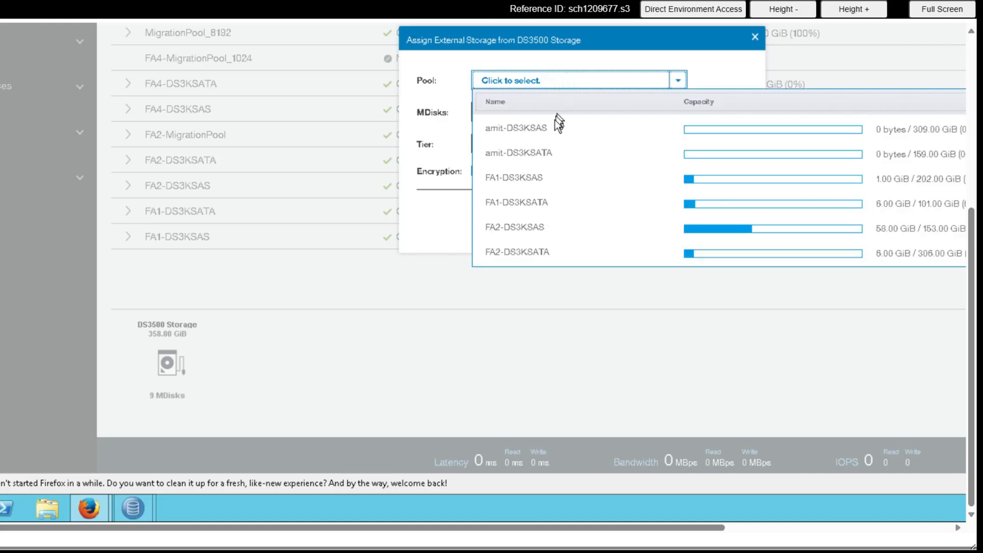
left_click(546, 129)
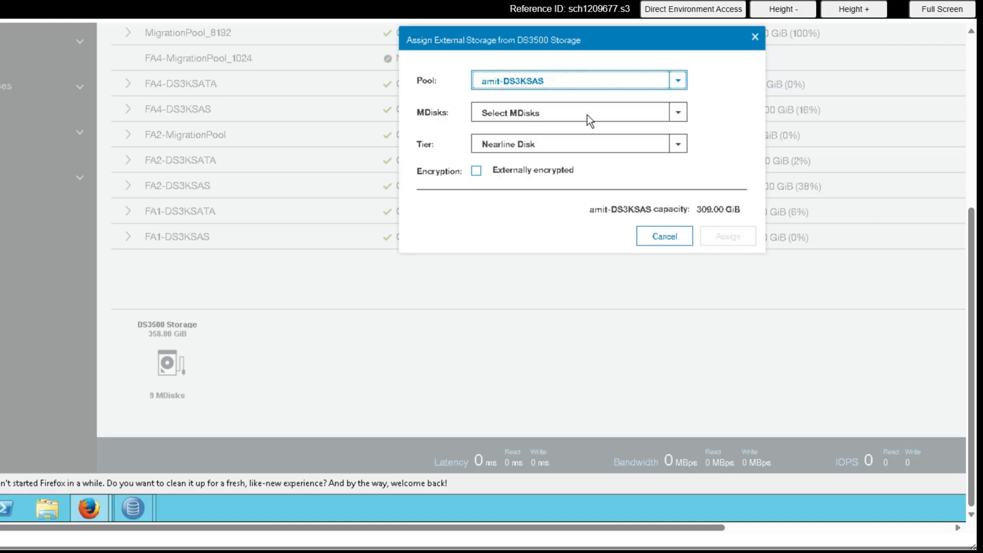
left_click(608, 112)
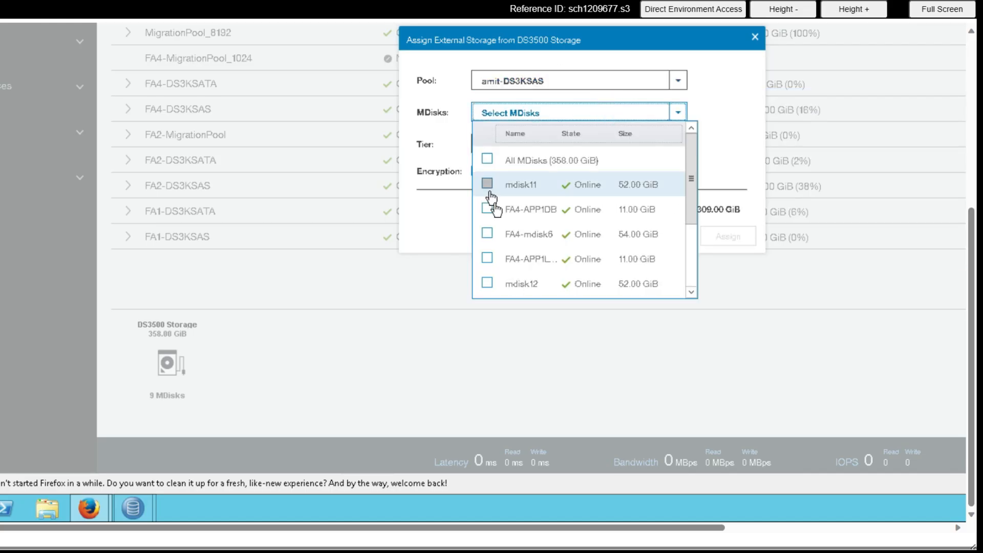
left_click(693, 247)
left_click_drag(693, 204, 691, 162)
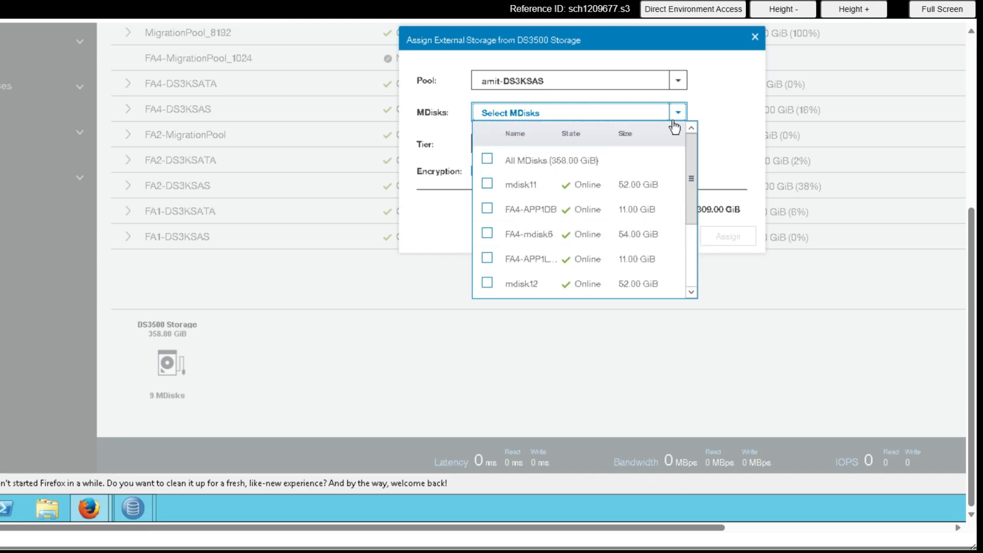
left_click(452, 228)
left_click(664, 236)
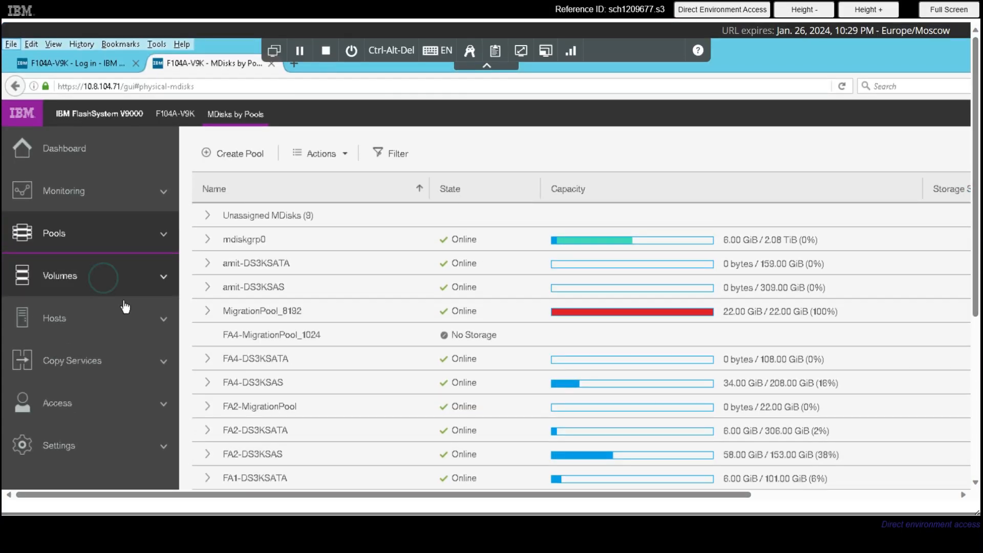
Step: Open the Volumes by Pool view and display the volumes of the mdiskgrp0 pool
left_click(108, 290)
left_click(105, 332)
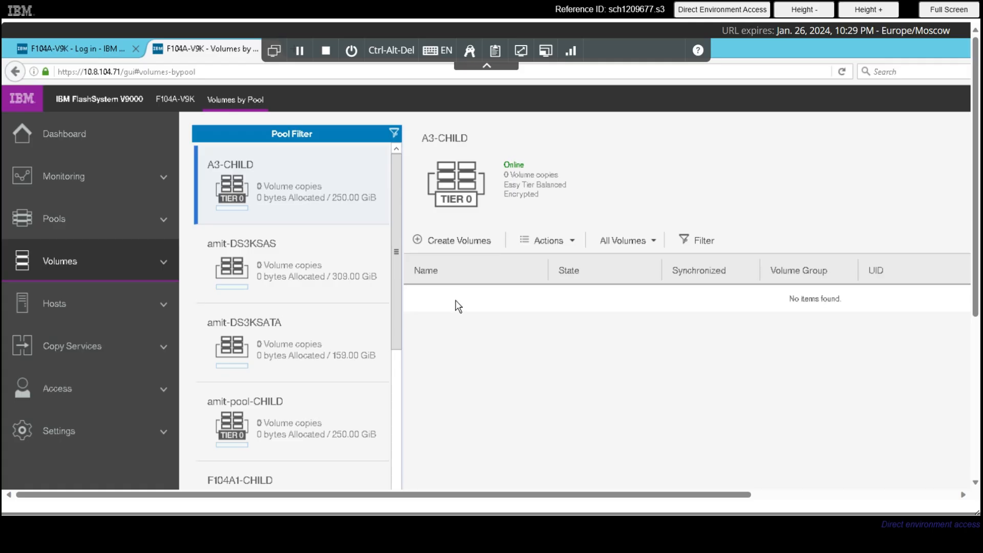
scroll(359, 404, "down", 15)
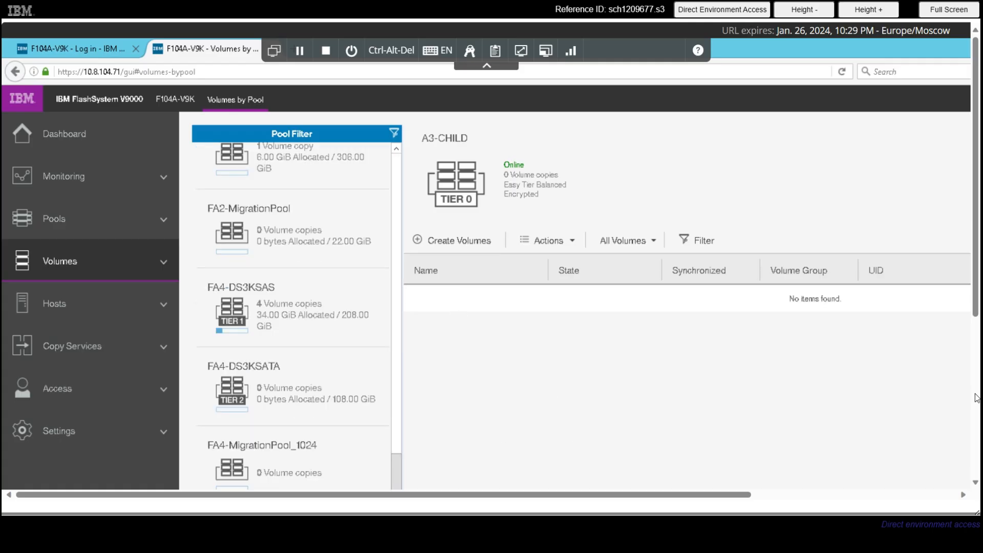
left_click(975, 397)
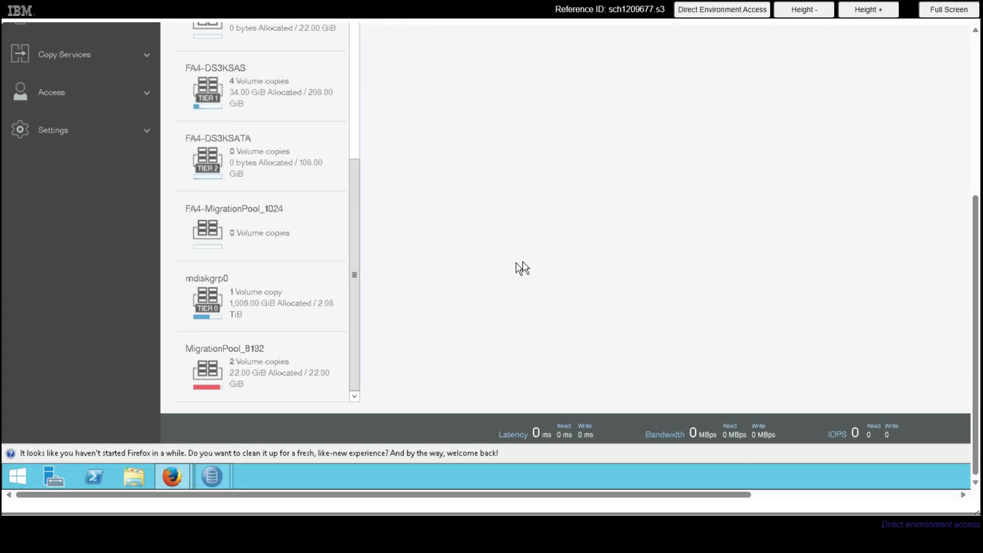
left_click(266, 279)
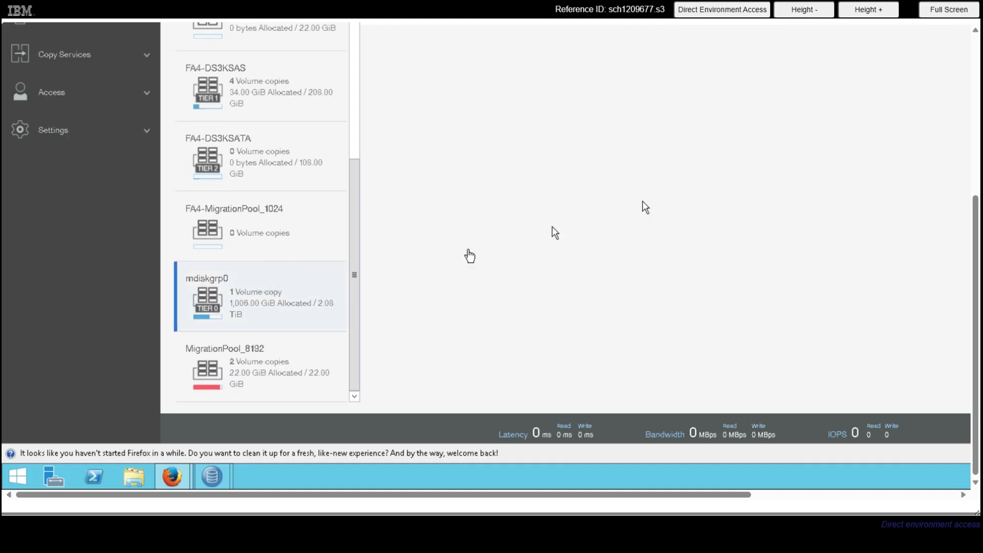
left_click(976, 153)
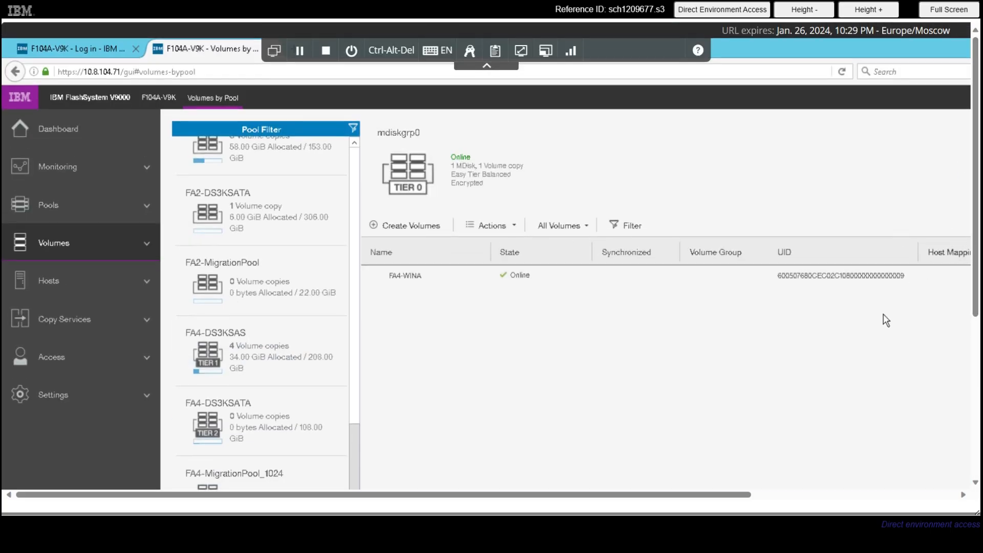
Step: Add the Encryption column to the volume list of the mdiskgrp0 pool
left_click(846, 495)
left_click(948, 251)
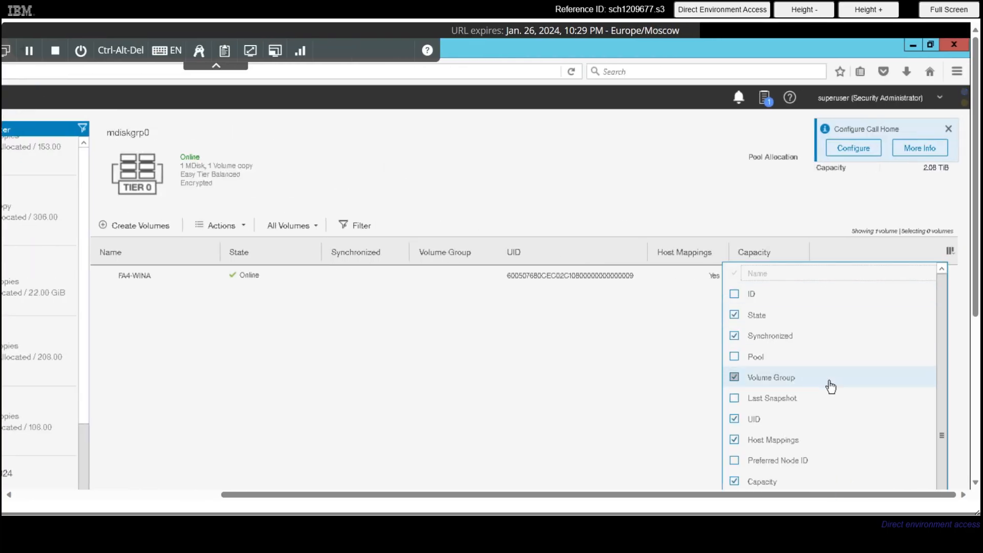
scroll(843, 383, "down", 5)
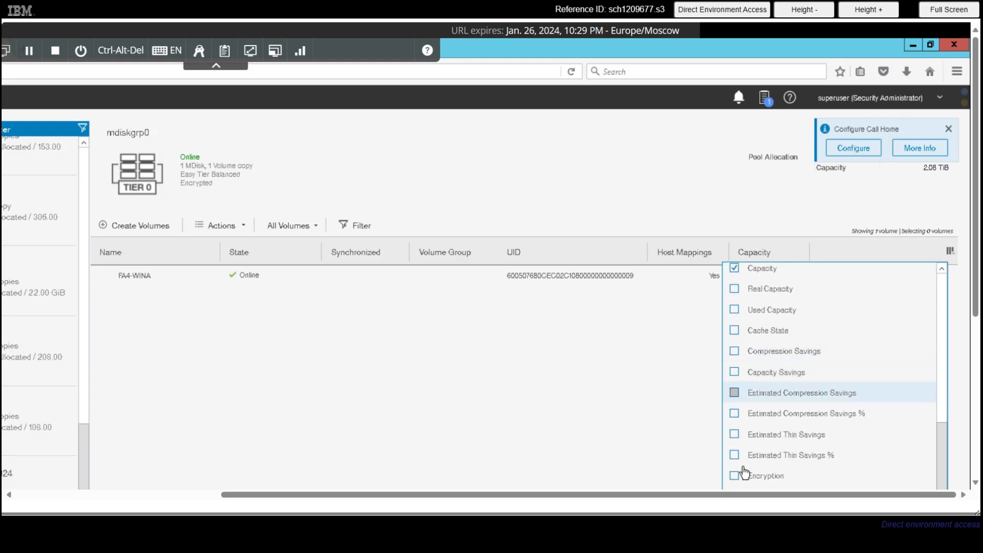
left_click(736, 476)
left_click(682, 408)
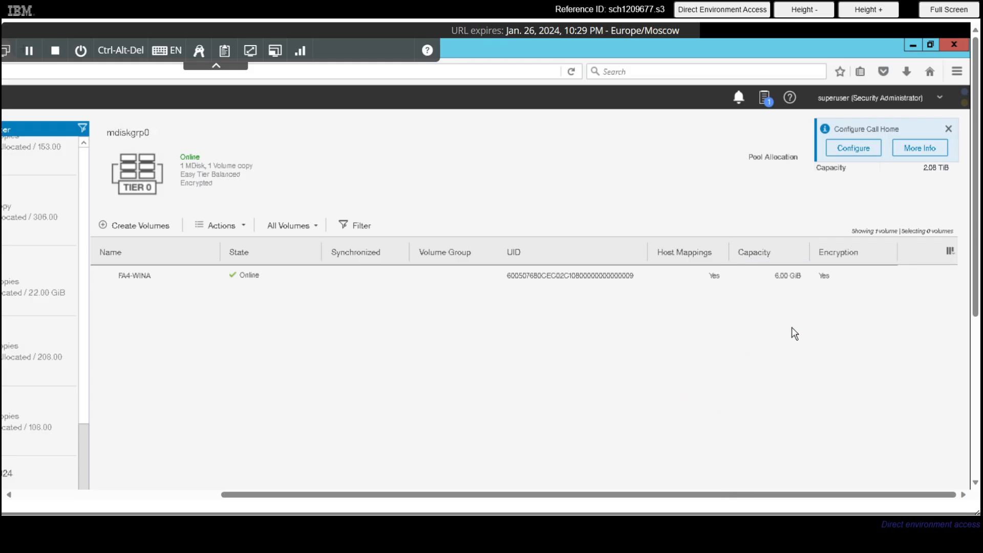
Step: Move the Encryption column between Synchronized and Volume Group in the volume list
left_click(833, 260)
left_click_drag(789, 263, 359, 264)
left_click_drag(433, 258, 349, 264)
key("alt")
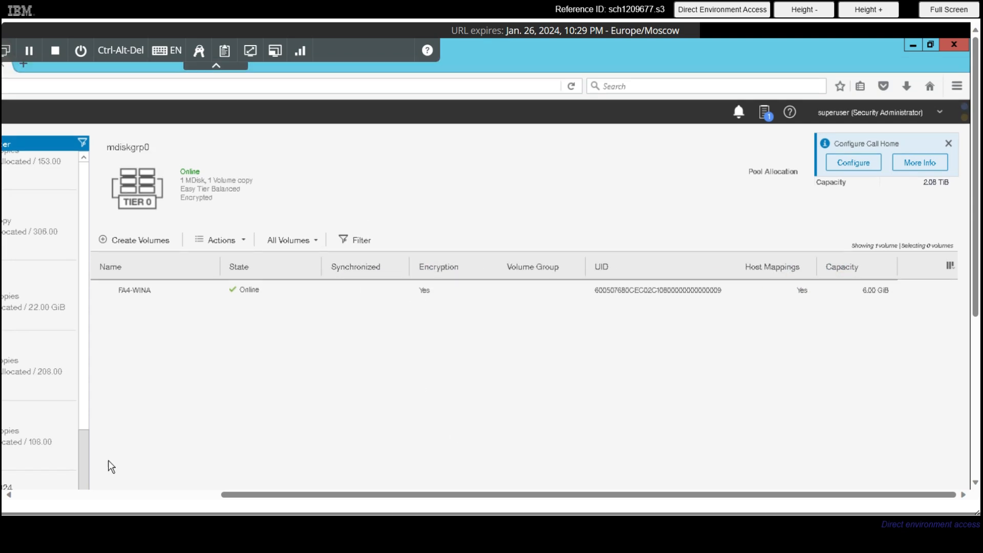
Step: Browse the available icons for mdiskgrp0, apply the Tier 0 icon and close the completed task
left_click(218, 501)
left_click(408, 174)
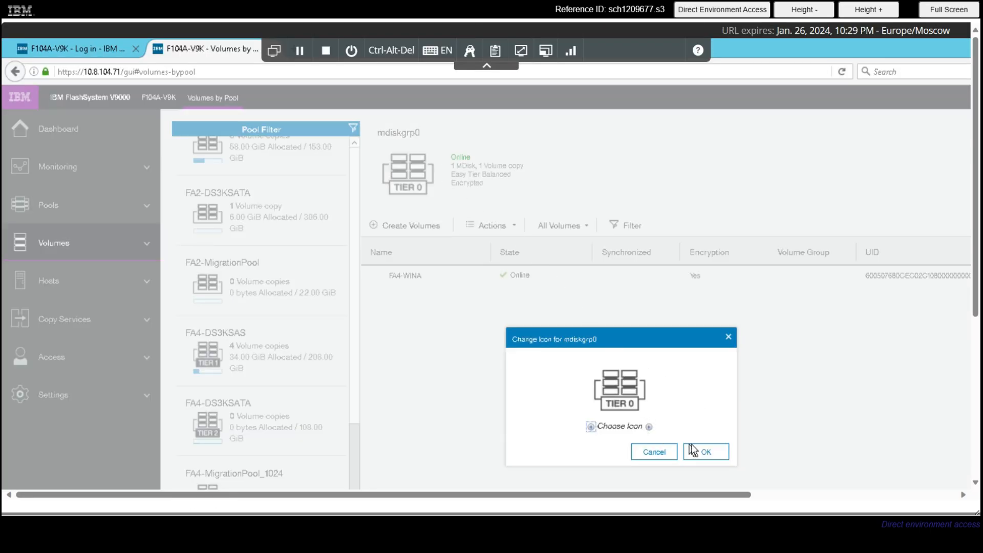
left_click(648, 427)
left_click(649, 426)
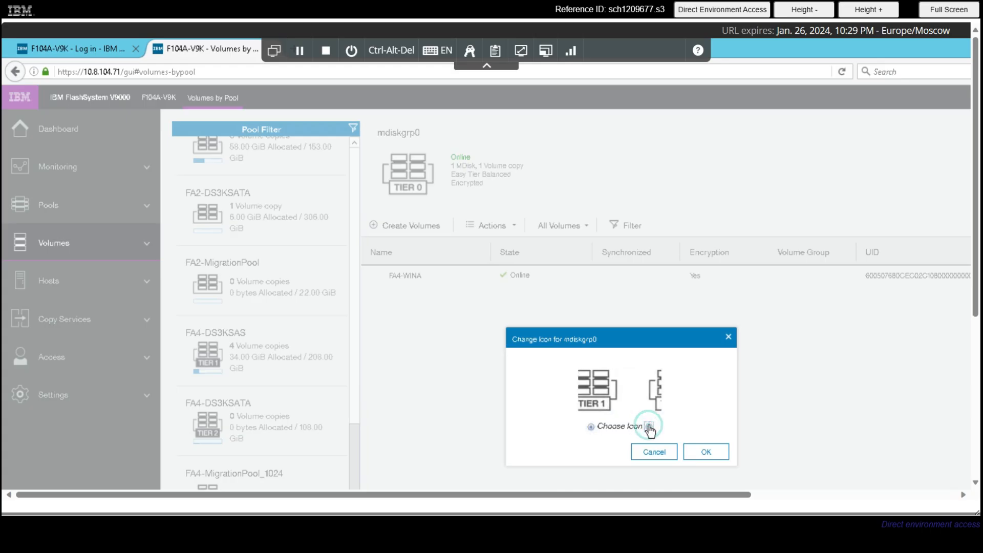
left_click(648, 427)
left_click(649, 427)
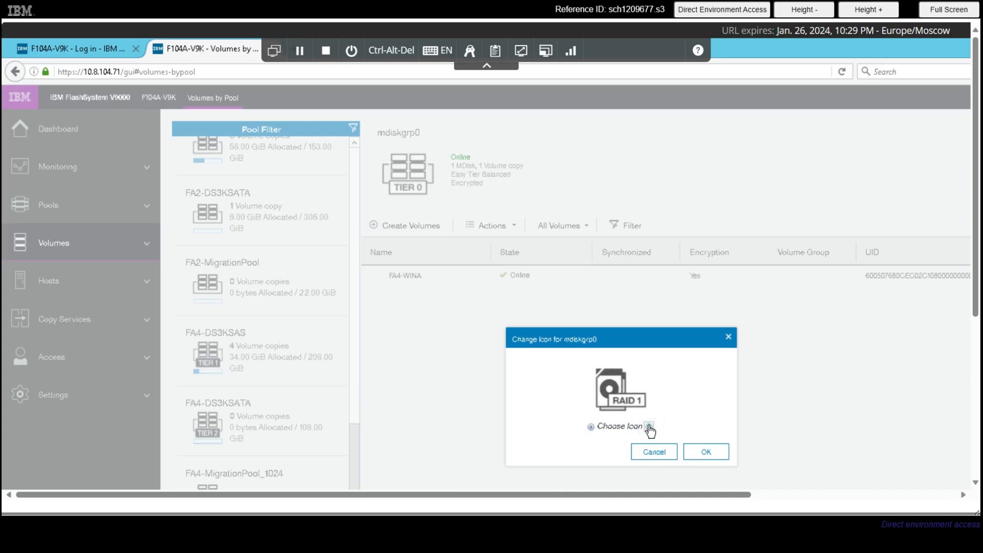
left_click(648, 427)
left_click(649, 427)
left_click(648, 427)
left_click(649, 426)
left_click(649, 427)
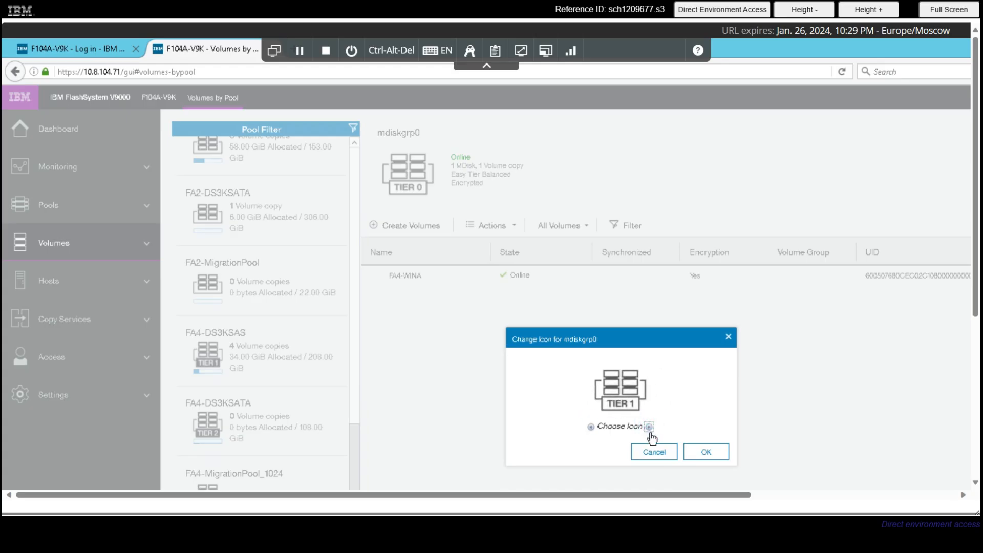
left_click(592, 427)
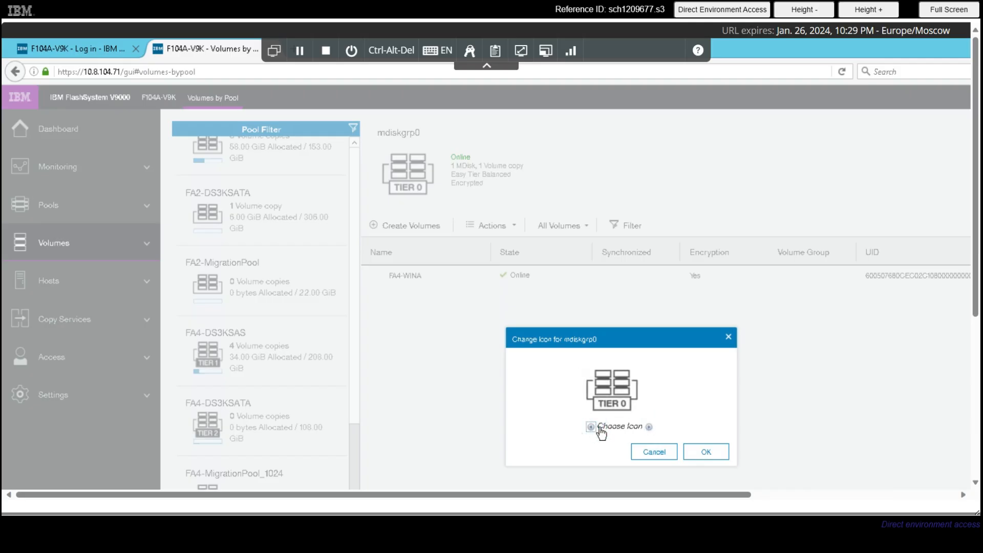
left_click(713, 454)
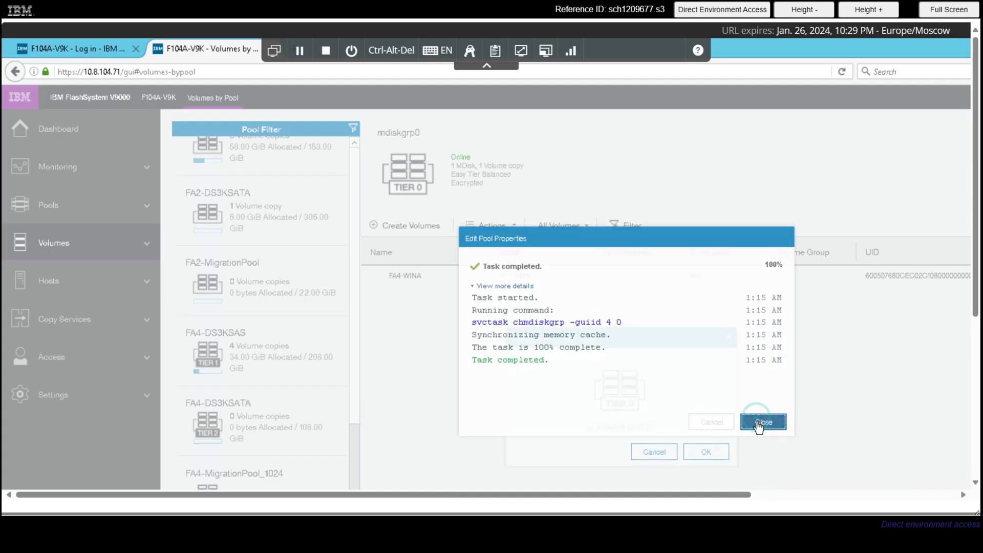
left_click(760, 423)
Step: Change the icon of the new pool ending in "-DS3KSAS" to Tier 1 and close the completed task
key("alt")
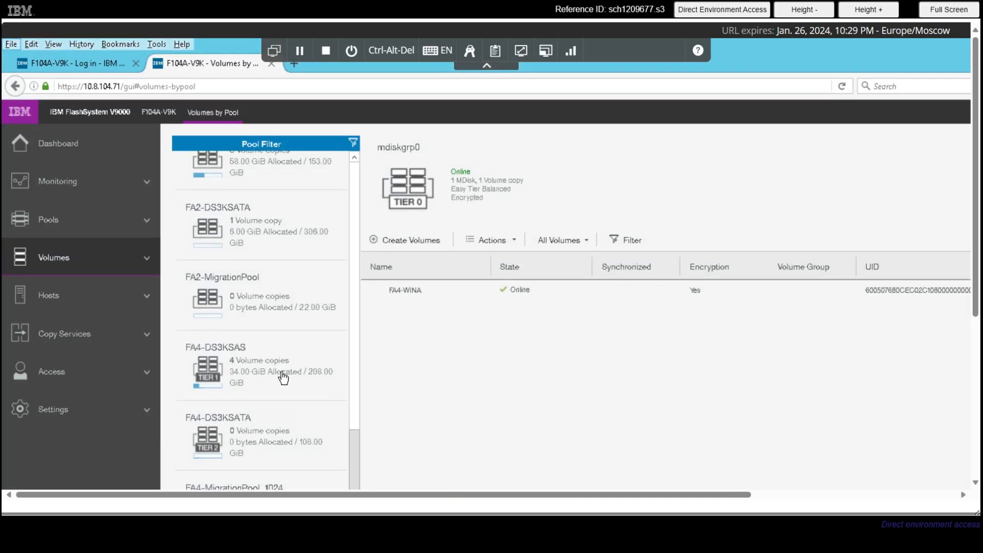
scroll(279, 370, "up", 5)
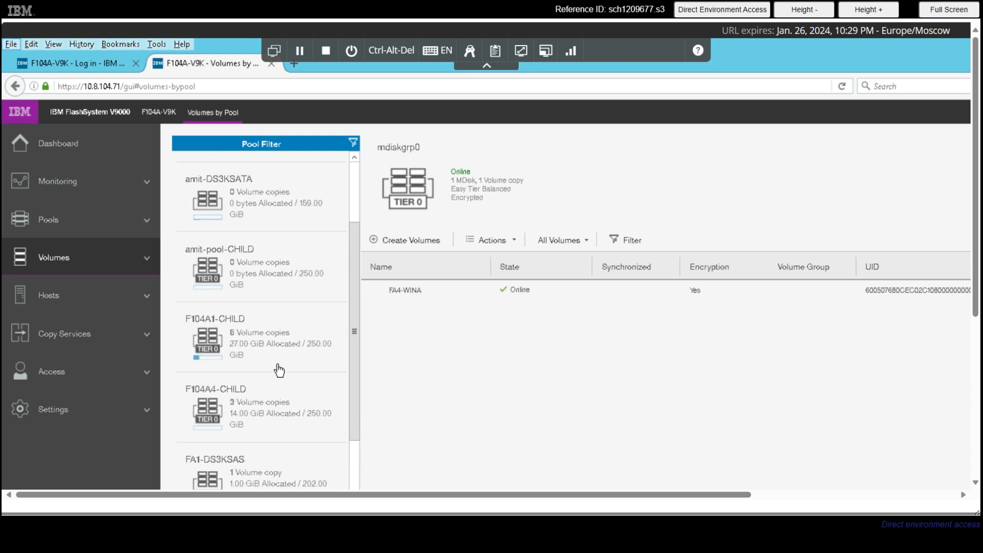
scroll(279, 370, "up", 2)
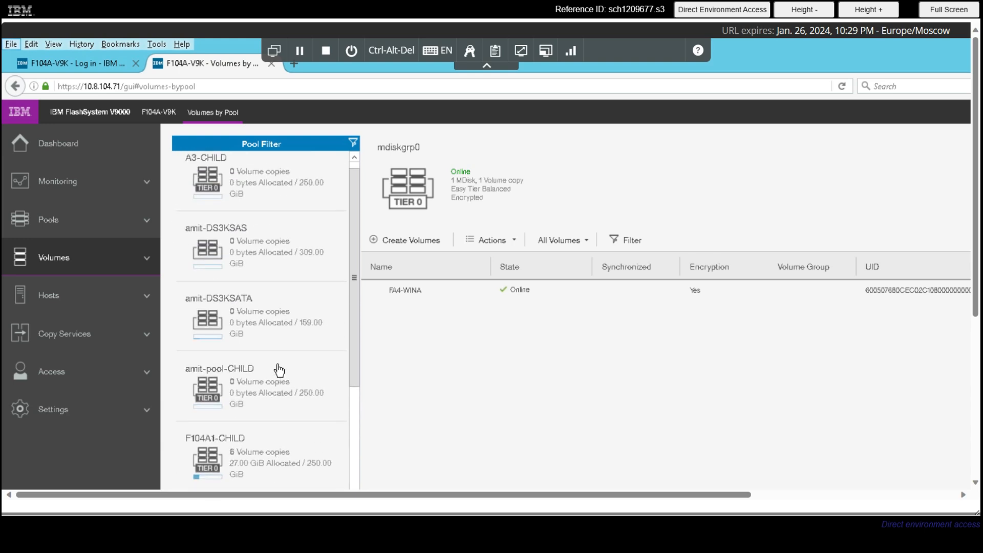
left_click(275, 245)
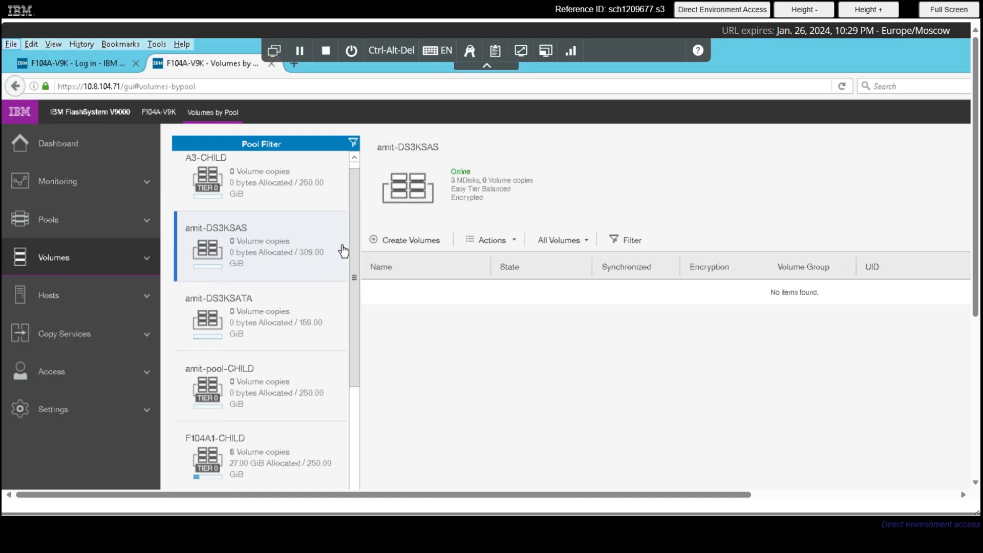
left_click(415, 198)
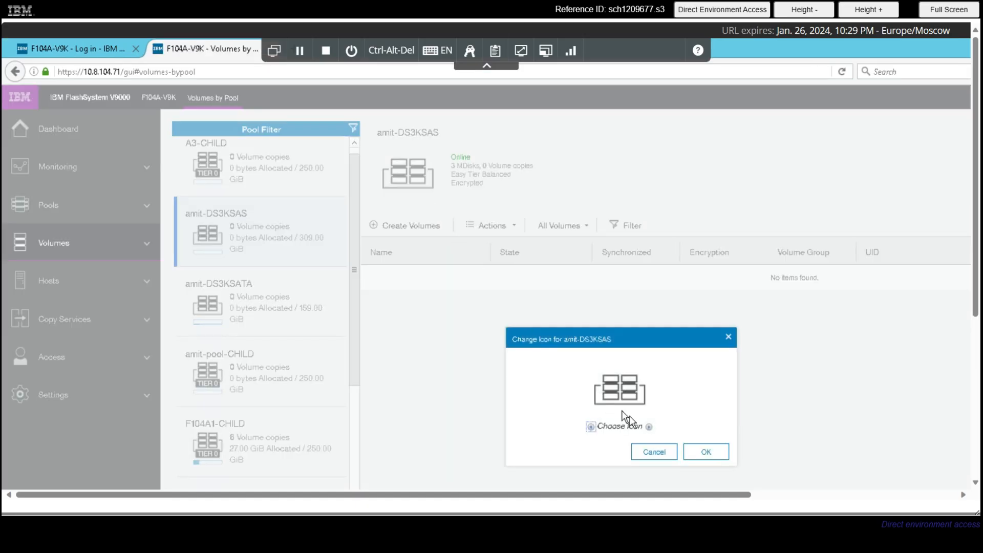
left_click(649, 426)
left_click(648, 427)
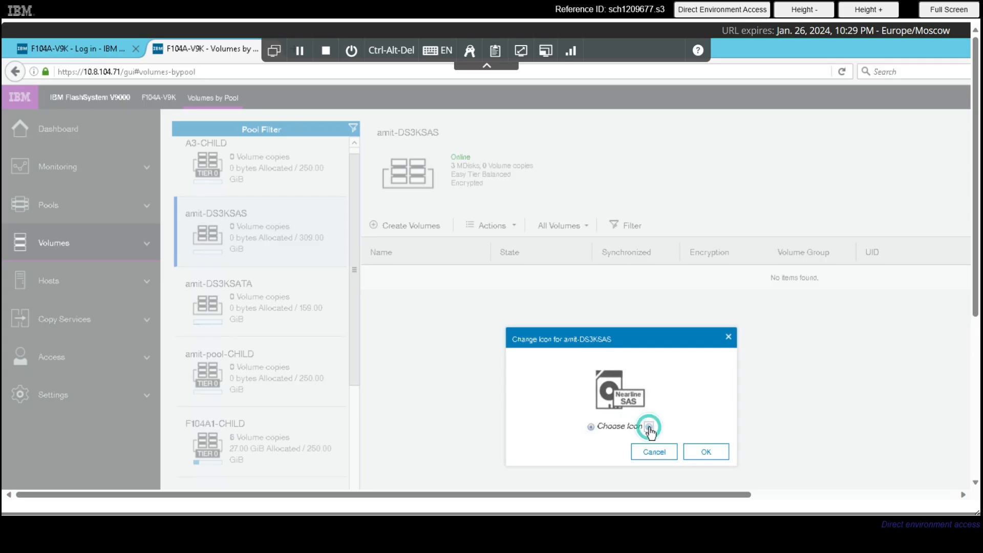
left_click(648, 426)
left_click(648, 426)
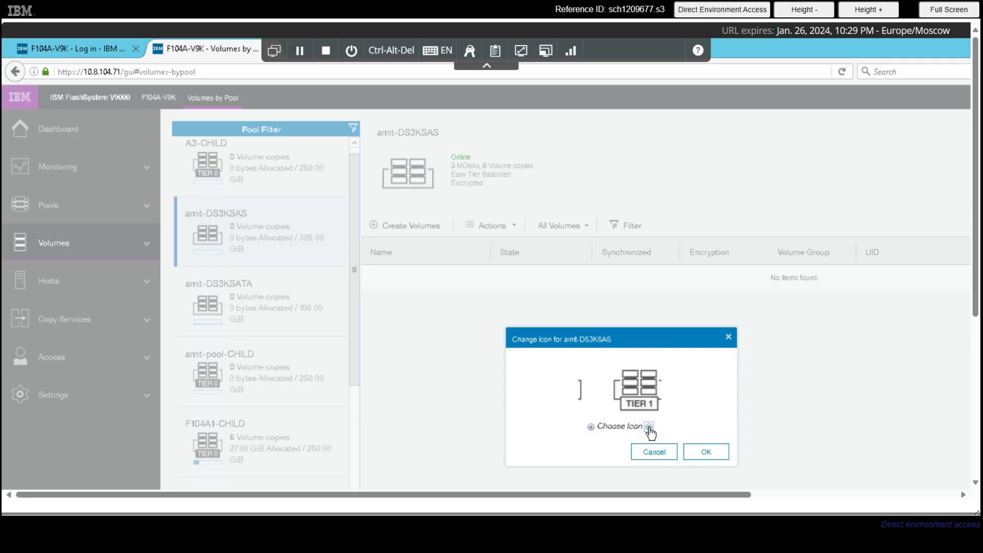
key("alt")
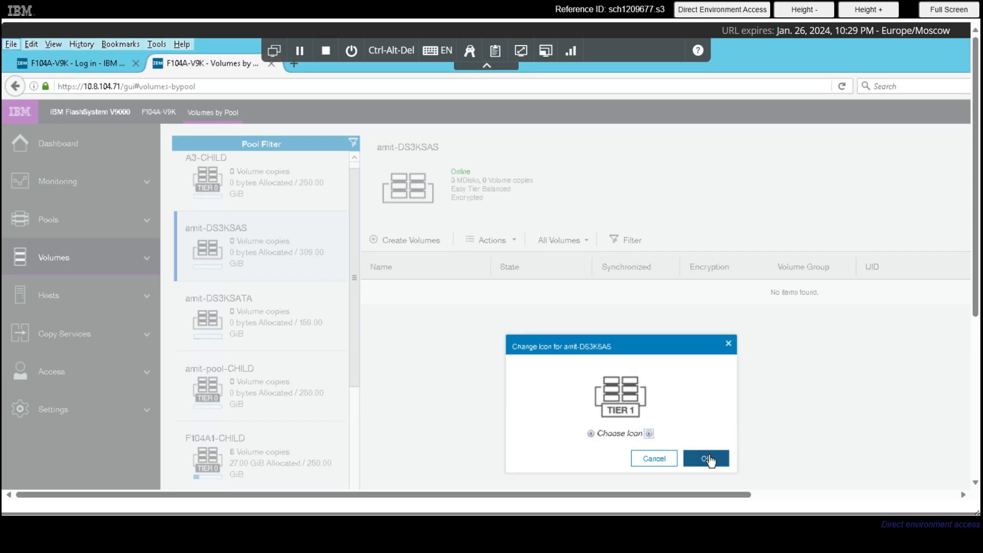
left_click(708, 459)
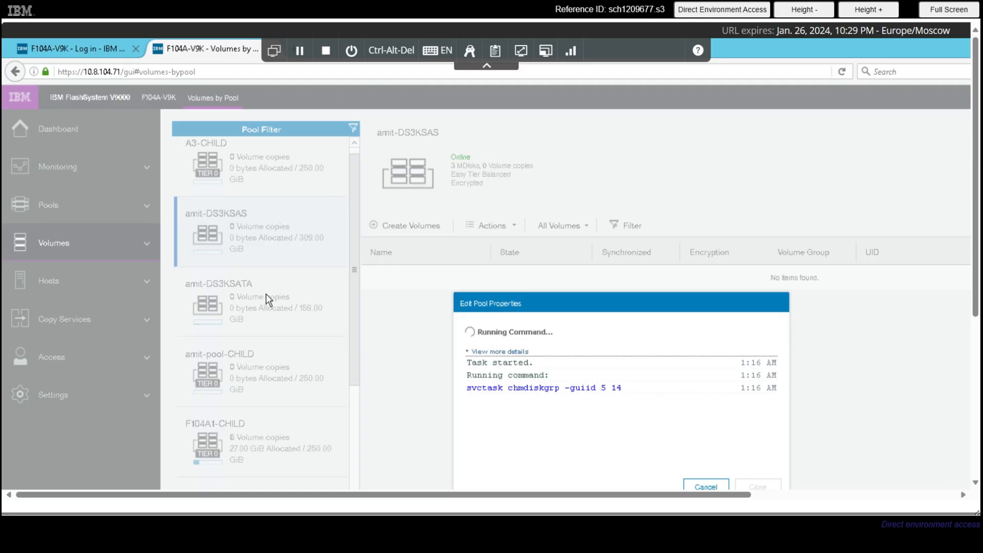
left_click(749, 485)
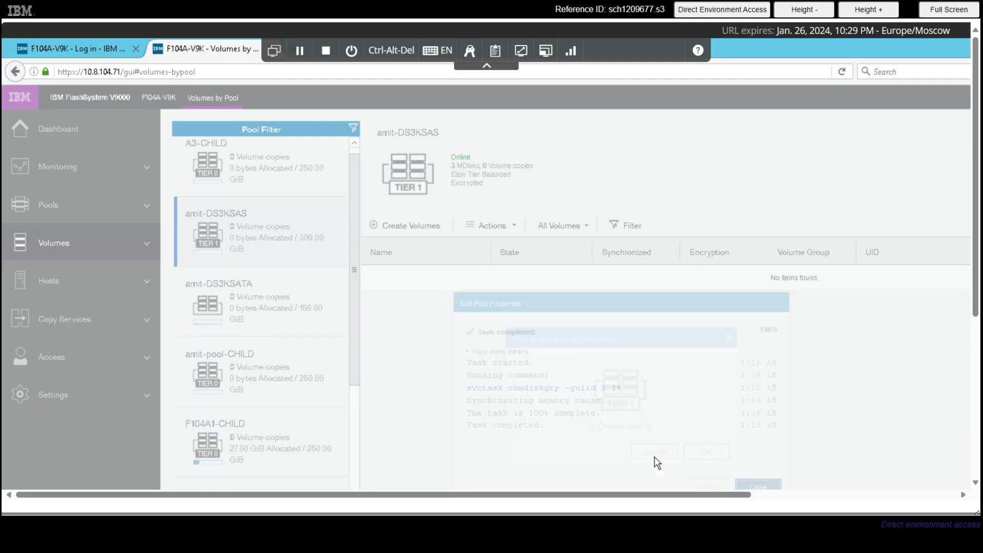
Step: Open the External Storage view and sort the MDisks by mode with the unmanaged ones first
left_click(78, 207)
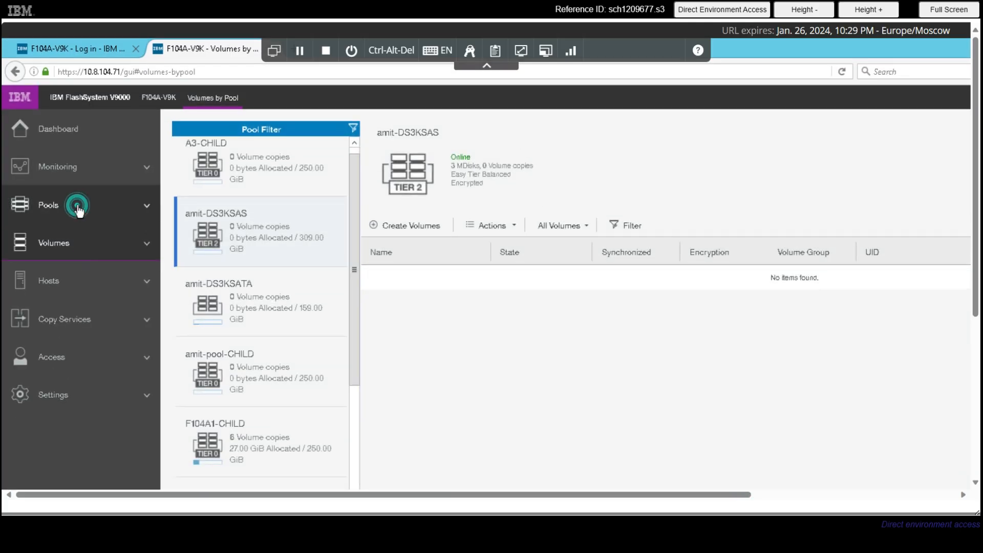
left_click(97, 327)
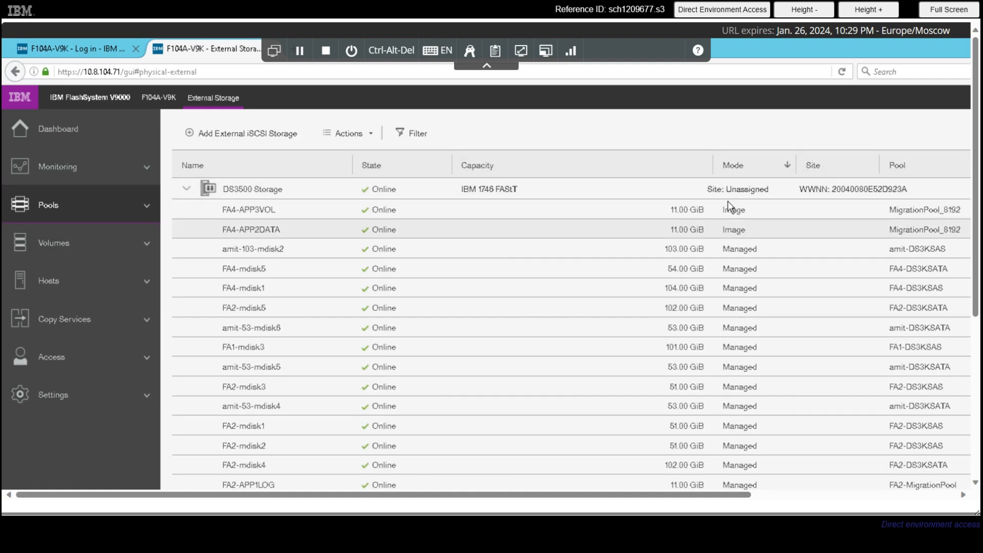
left_click(761, 172)
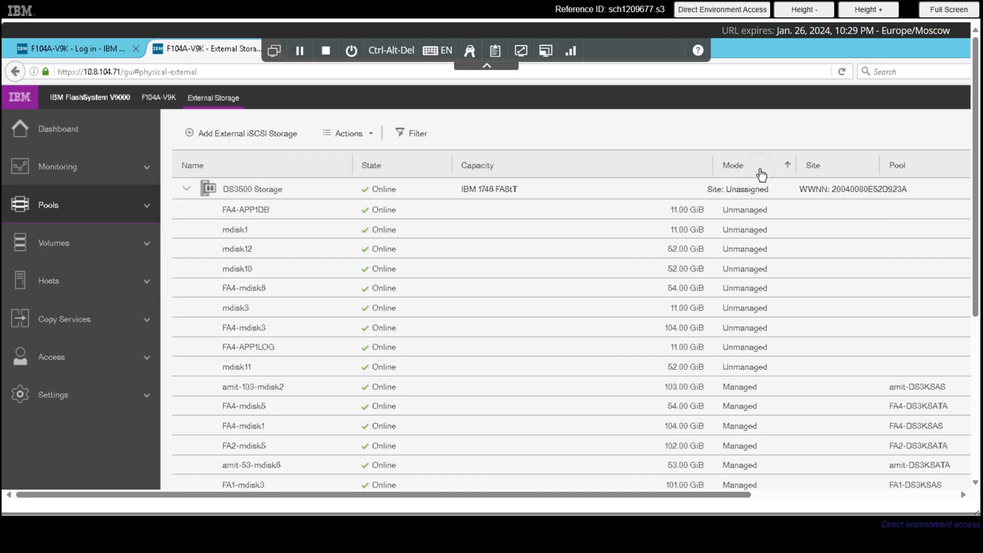
Step: Sort the MDisks by name in descending order and select the six that belong to the two new DS3K pools
left_click(263, 170)
left_click(263, 169)
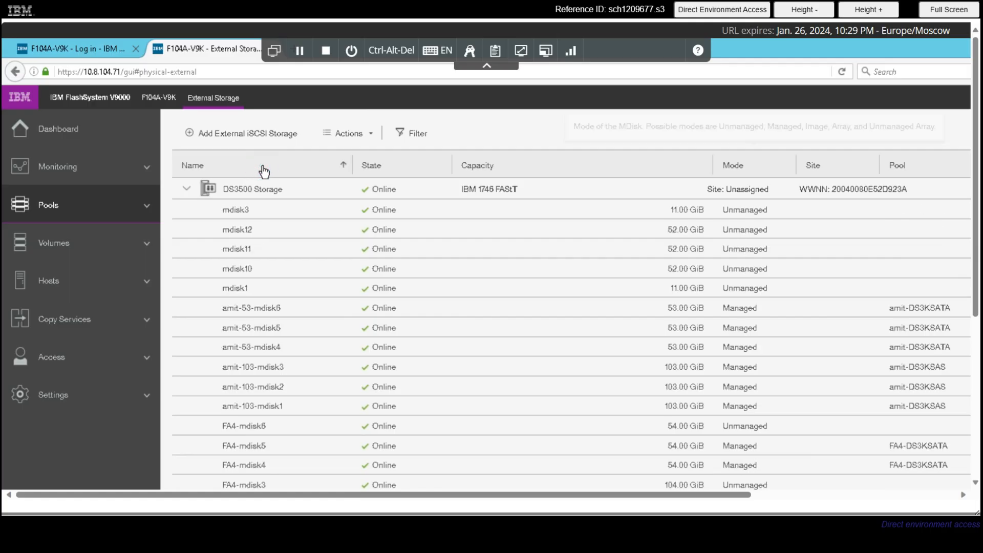
left_click(274, 310)
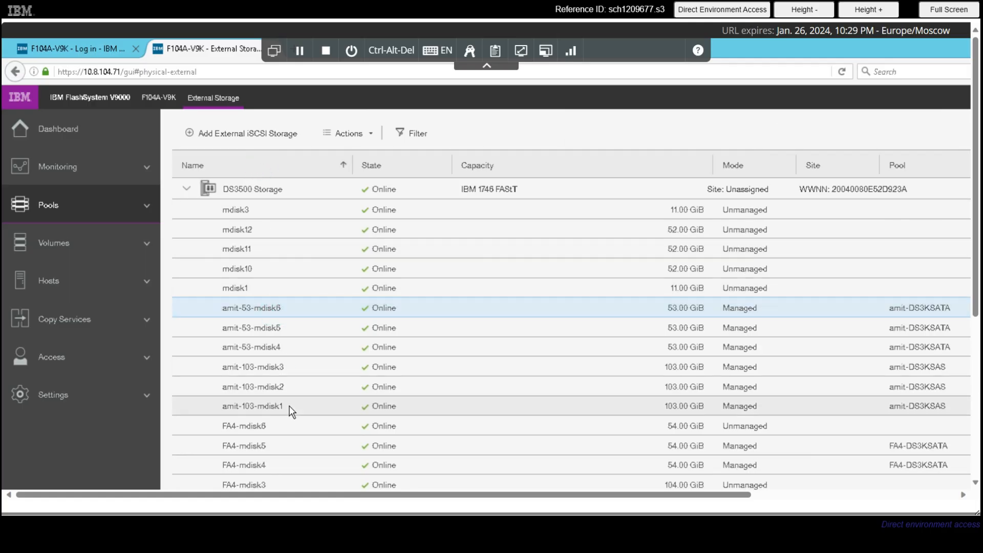
left_click(290, 406, "shift")
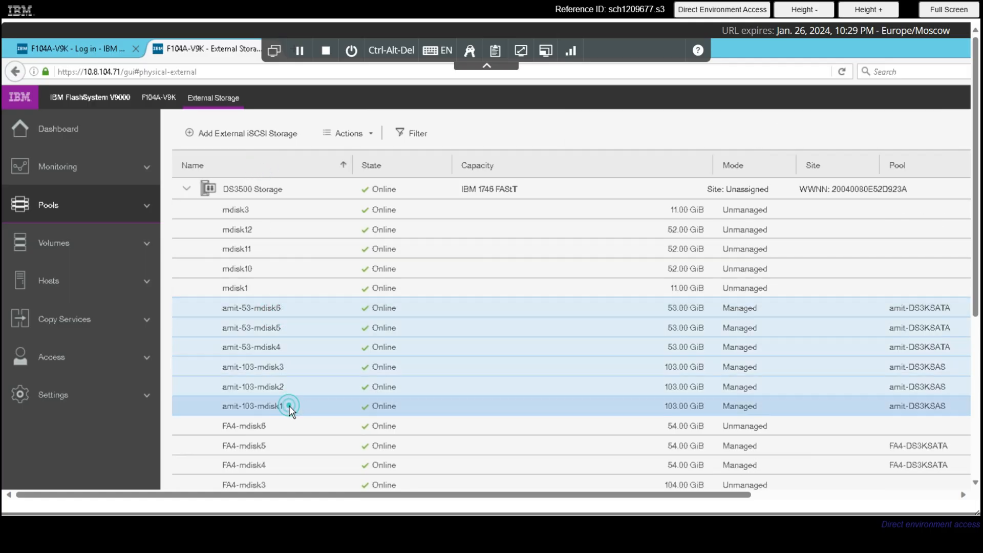
Step: Collapse the remote console toolbar, then restore the browser window and move it to uncover the desktop shortcuts
left_click(484, 64)
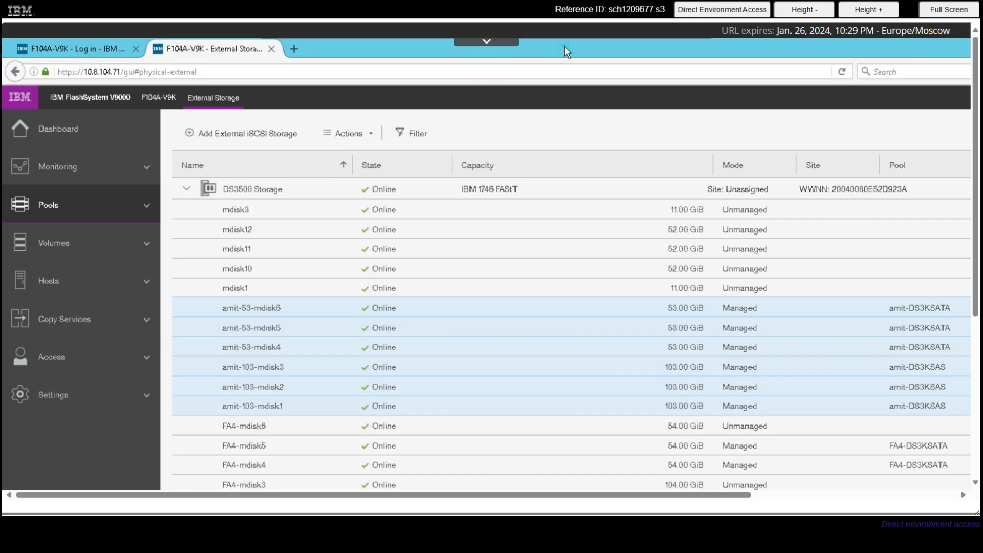
double_click(564, 45)
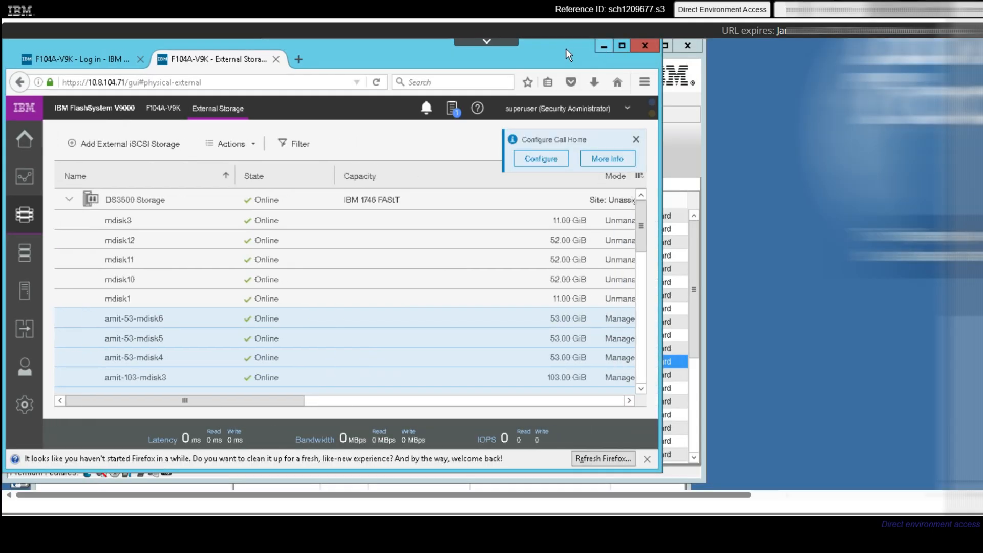
left_click_drag(560, 48, 684, 53)
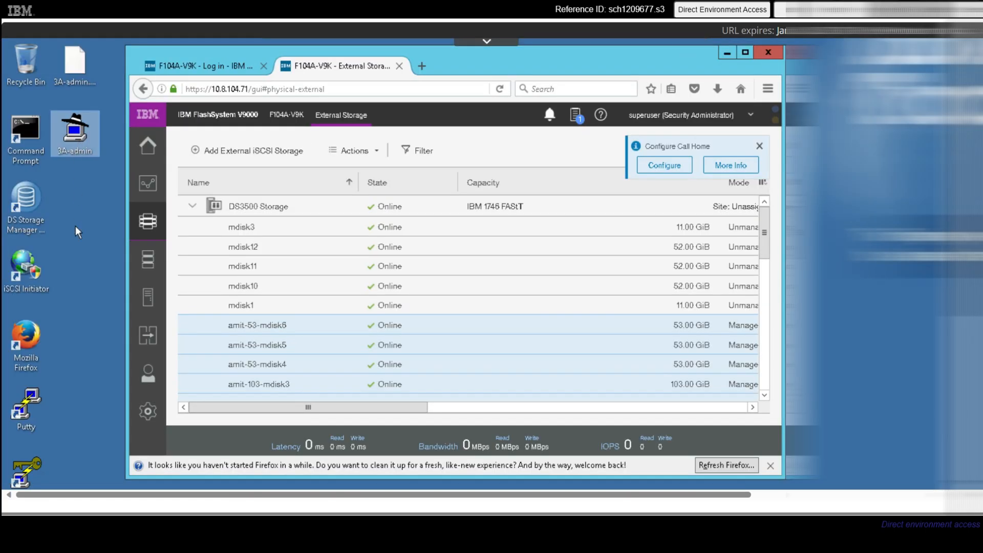
Step: Switch to PuTTY and open the saved SSH session for 10.8.104.71 on port 22
double_click(40, 401)
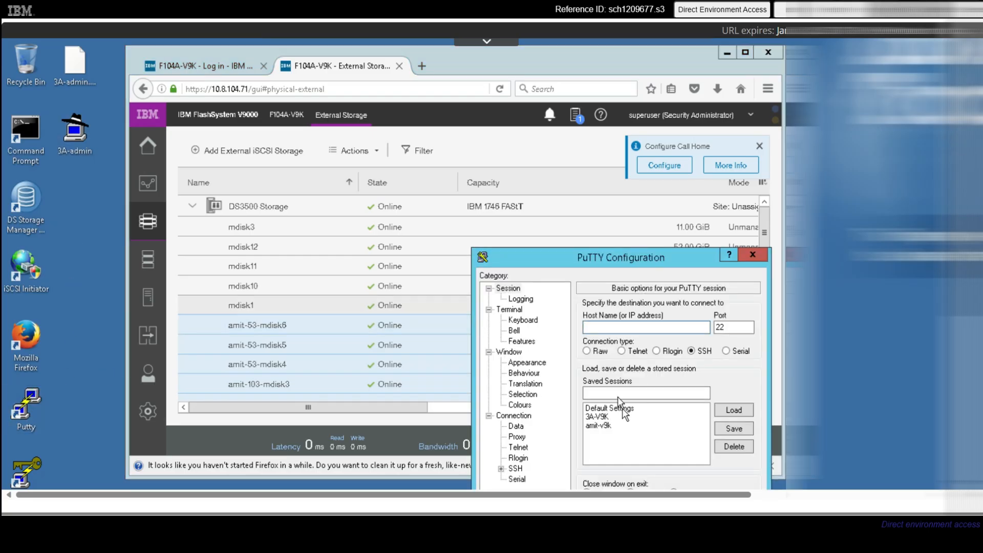
left_click(612, 427)
left_click(724, 409)
left_click_drag(606, 264, 609, 172)
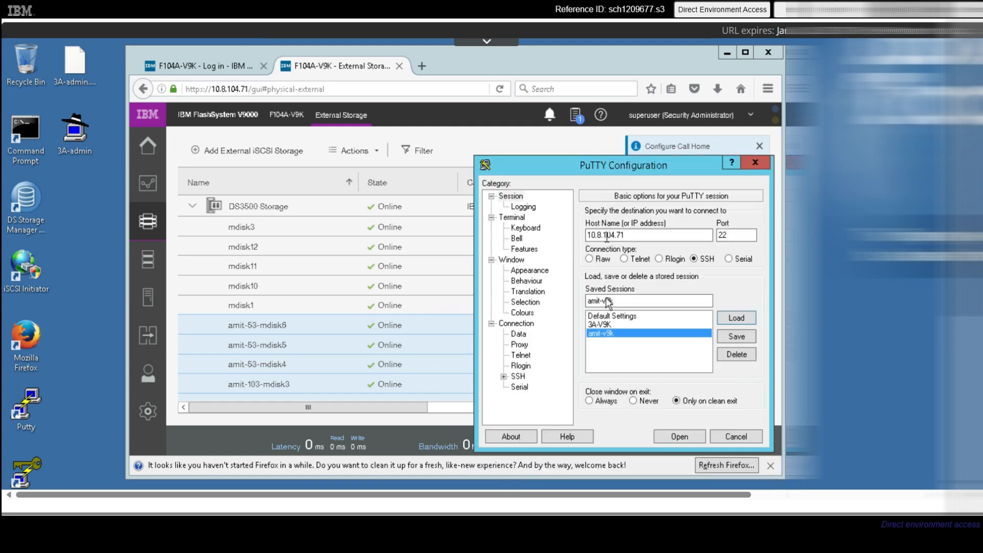
left_click(668, 438)
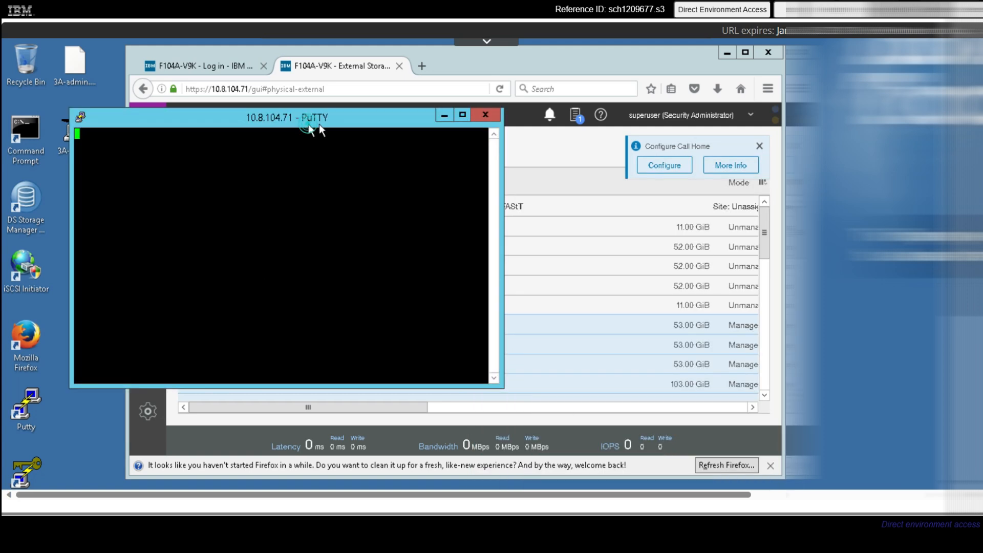
Step: Move the terminal window over the browser and enter the administrator user name at the login prompt
left_click_drag(320, 127, 587, 127)
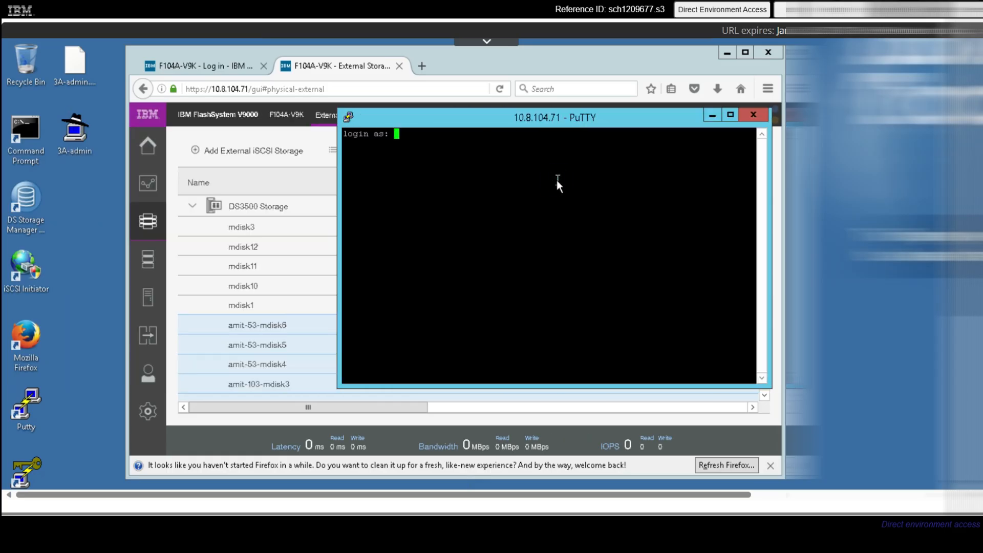
type("amit-admin")
key("Return")
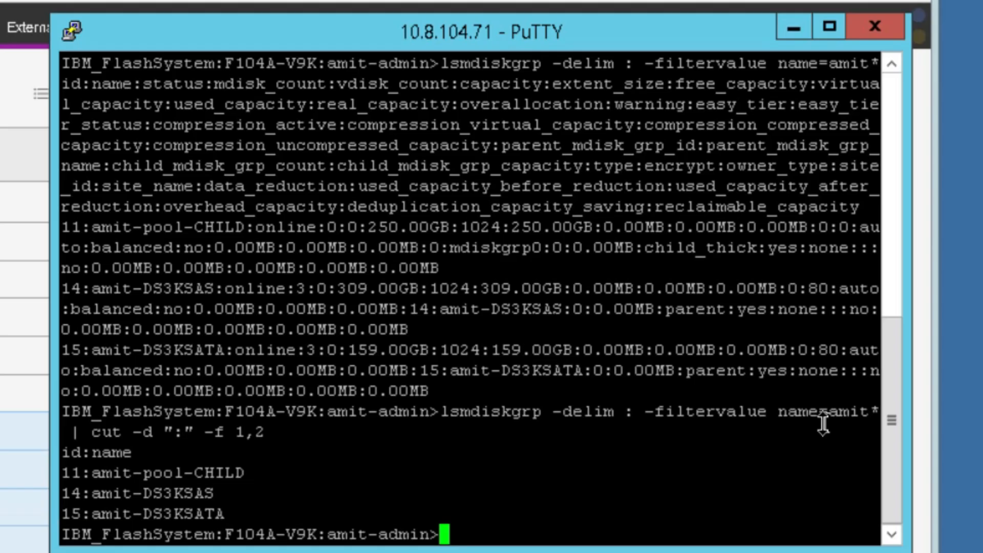
Step: List the external storage controllers with lscontroller
type("lscon")
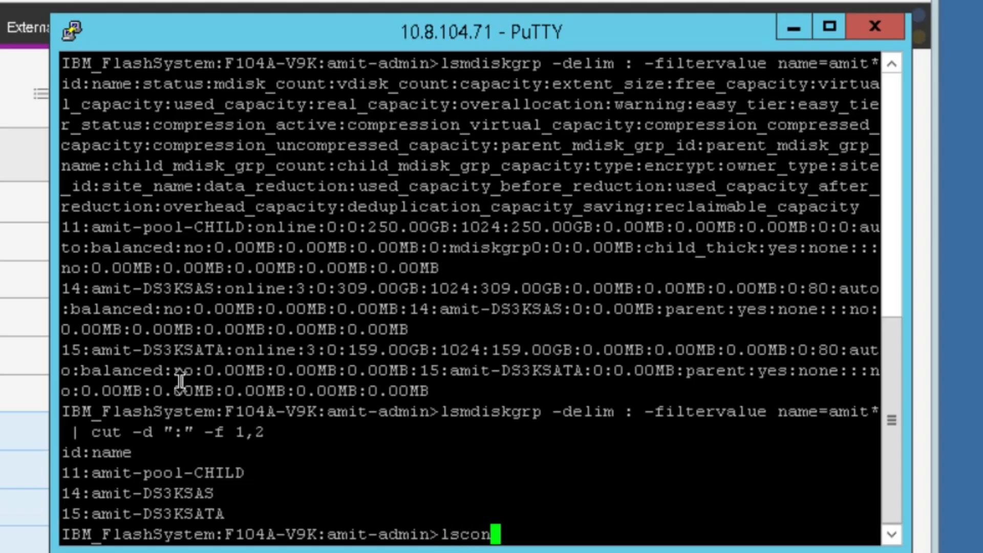
type("troller")
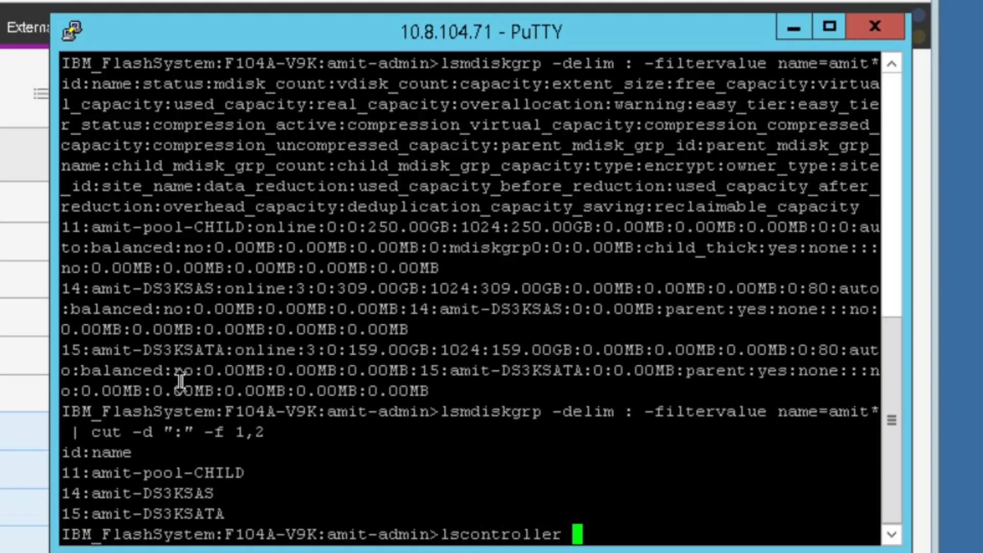
key("Return")
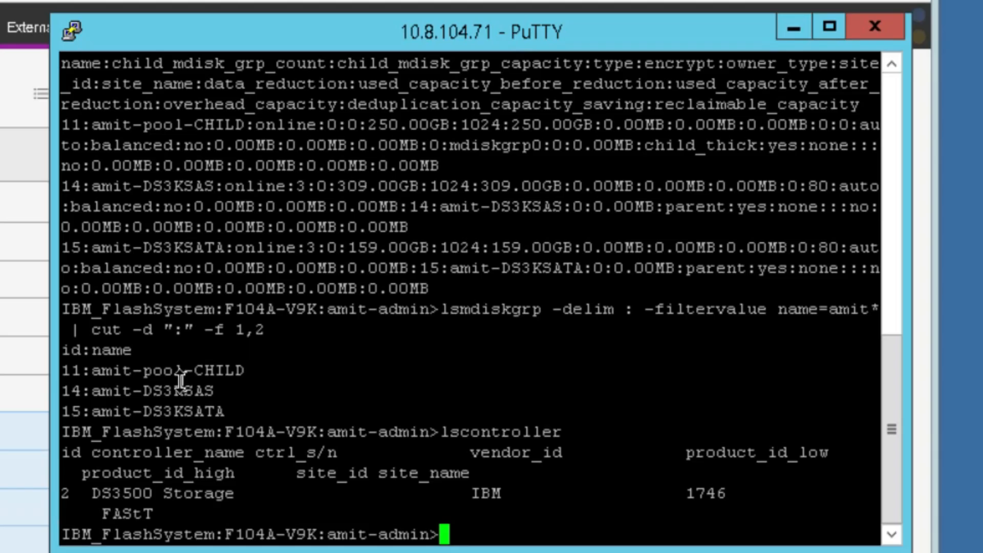
Step: Show the details of controller 2 with lscontroller 2, then page through the output with more
type("lscontroller 2")
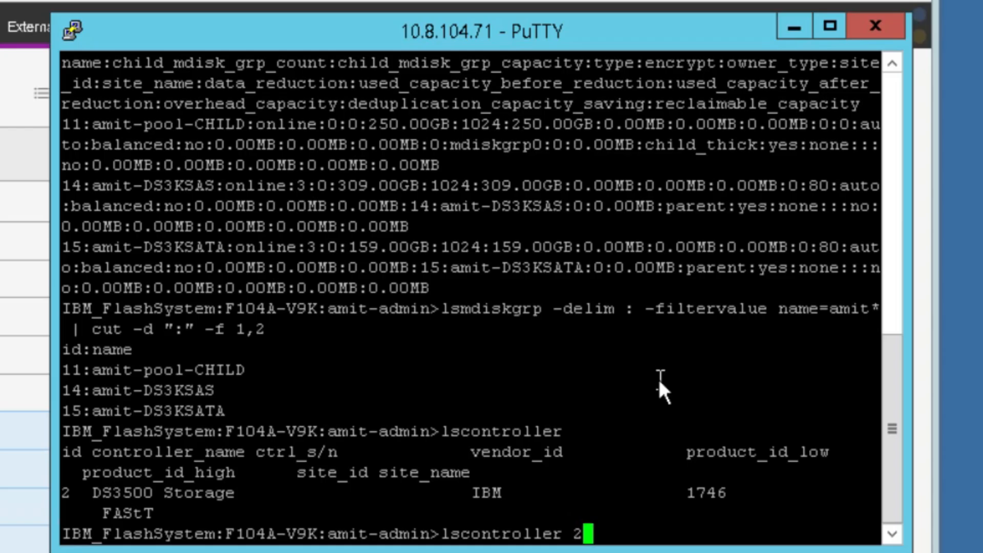
key("Return")
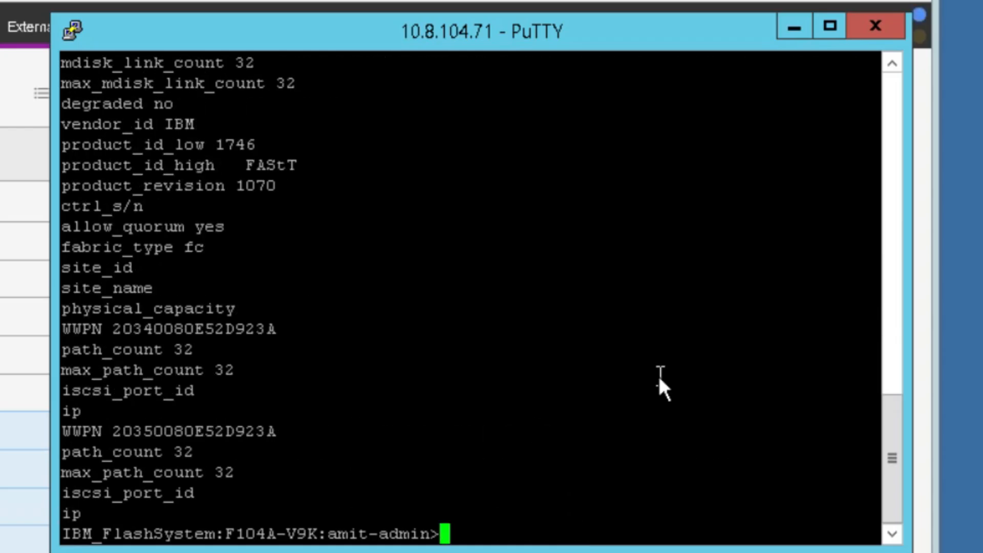
key("Up")
type("| nore")
key("Return")
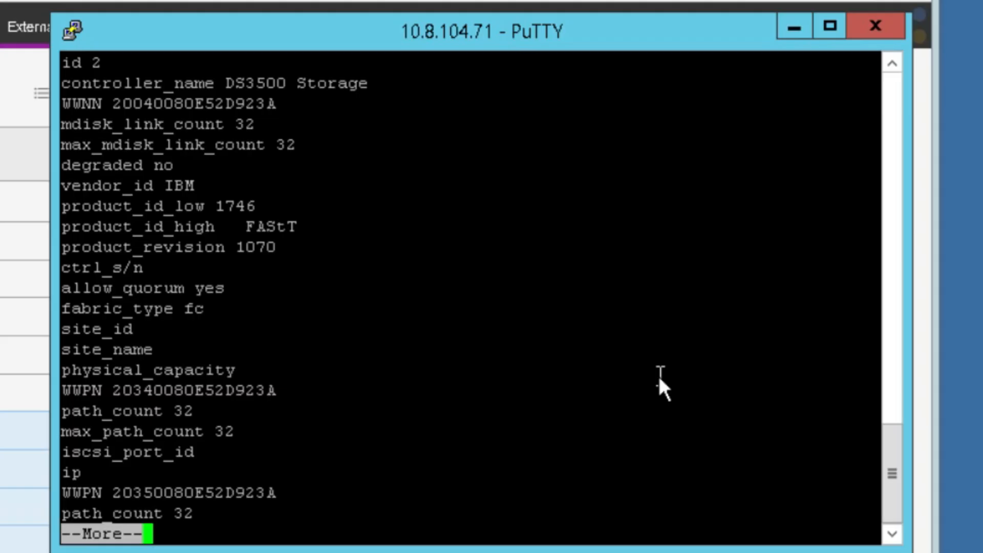
key("space")
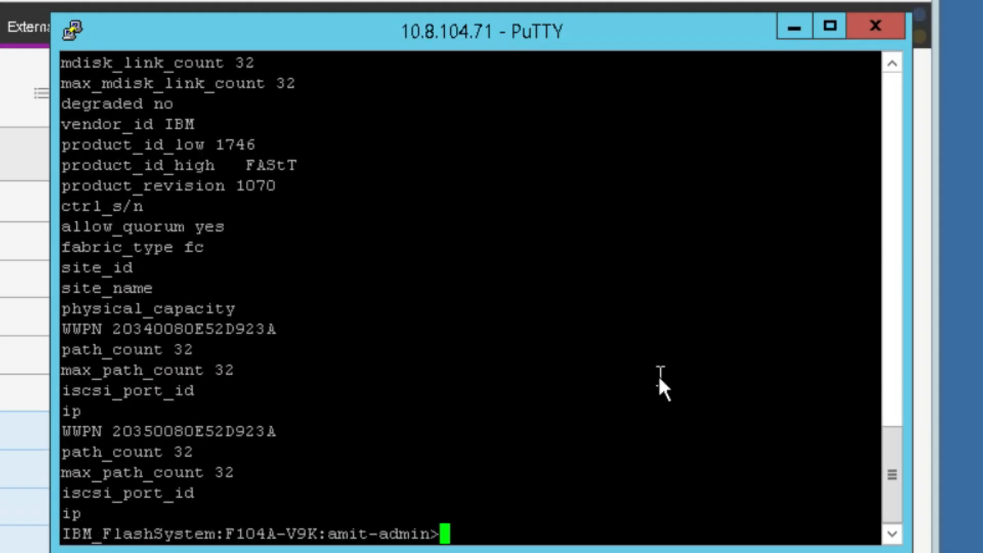
Step: List the storage controllers again and highlight the DS3500 controller's name in the output
type("lscontroller")
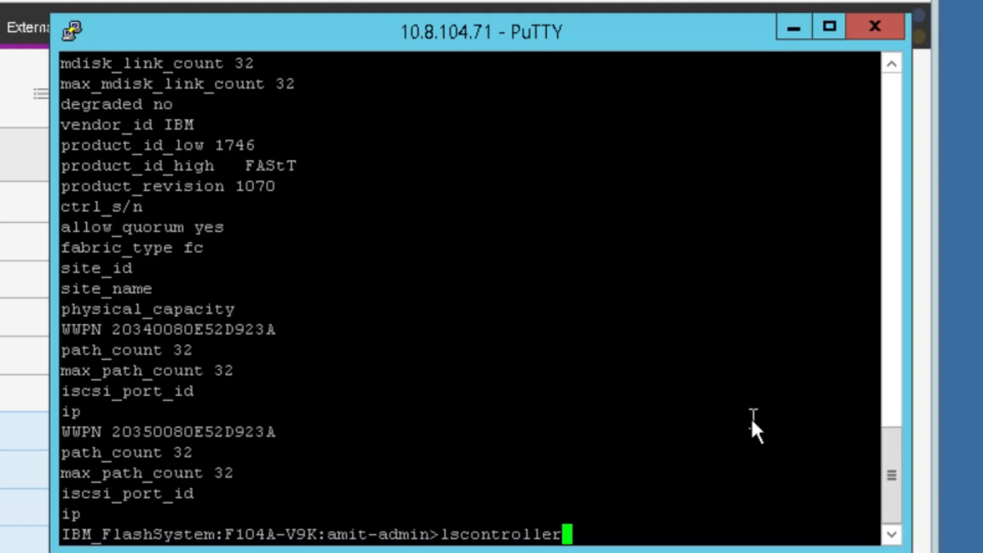
key("Return")
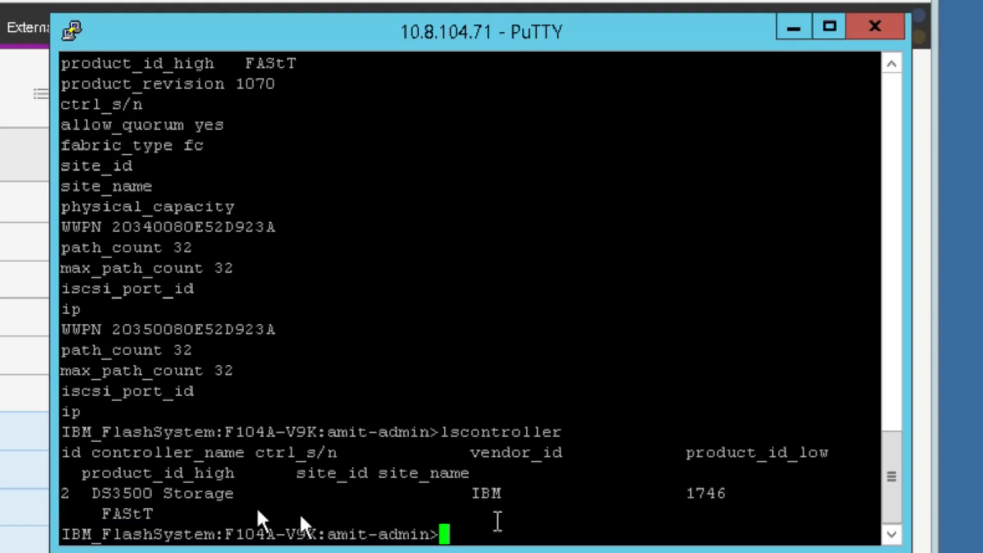
double_click(160, 496)
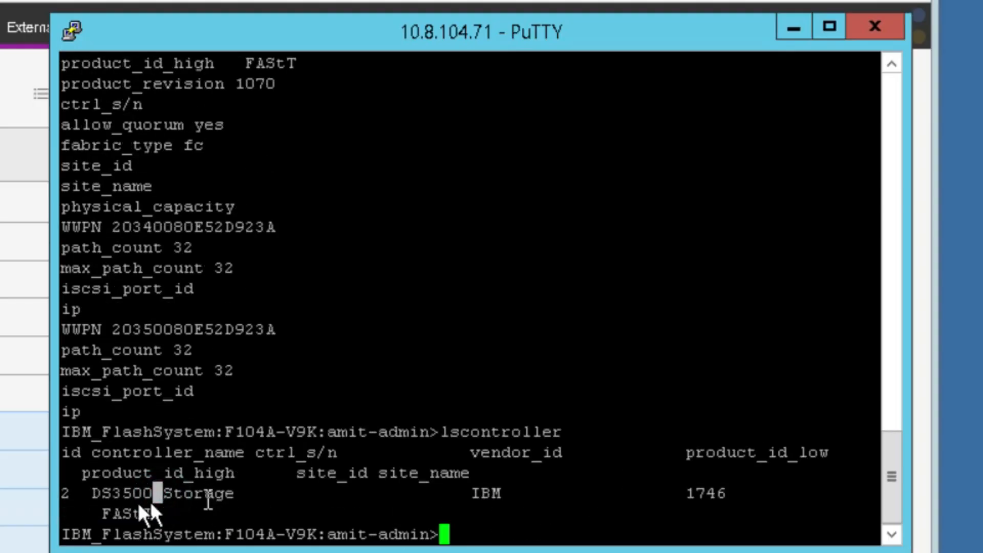
left_click_drag(97, 493, 226, 490)
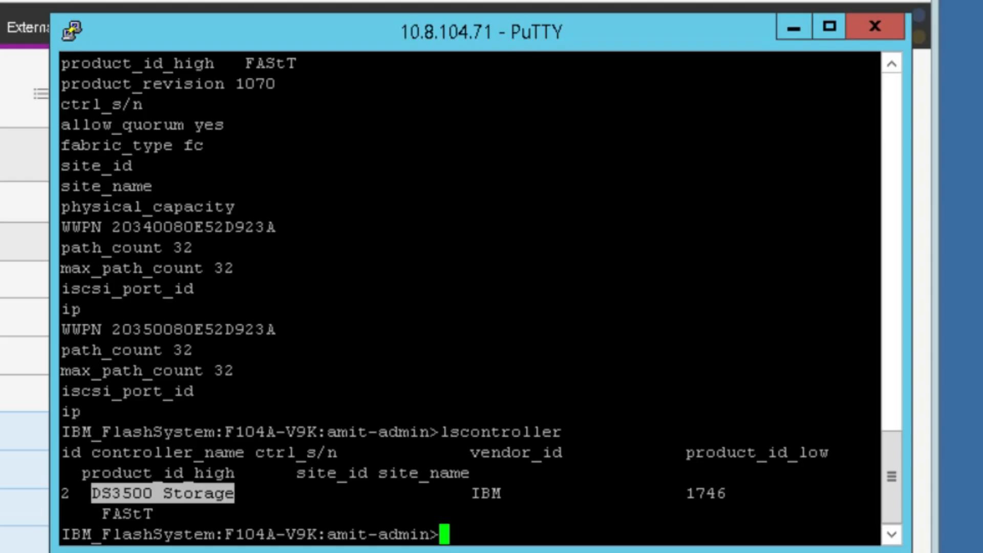
Step: Rerun lscontroller and copy the controller name DS3500_Storage from the newest output
left_click(486, 468)
key("Up")
key("Return")
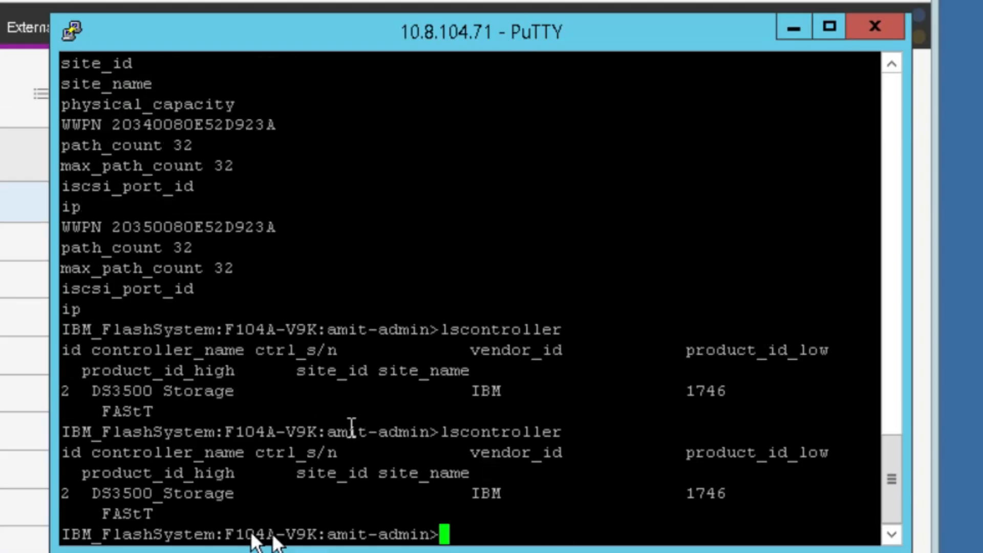
left_click_drag(91, 493, 235, 493)
Step: Try to list the MDisks with lsmdisk -delim : -filtervalue name=DS3500_Storage, pasting the copied controller name
type("ls")
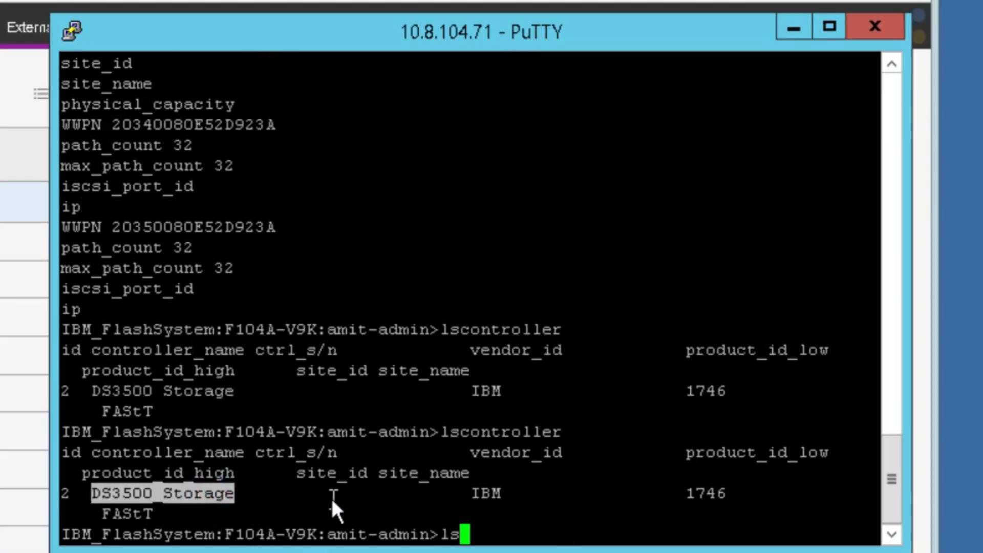
type("mdisk ")
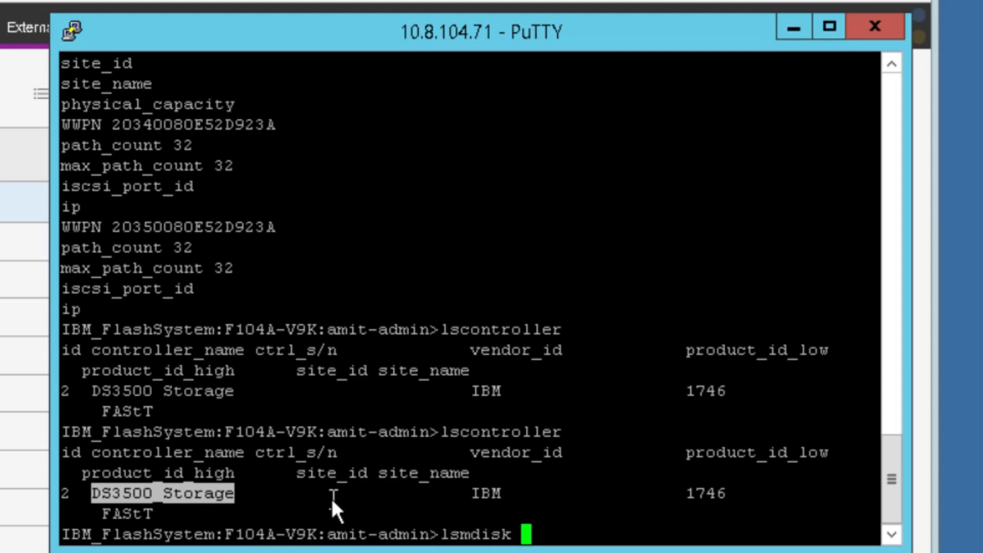
type("-deli")
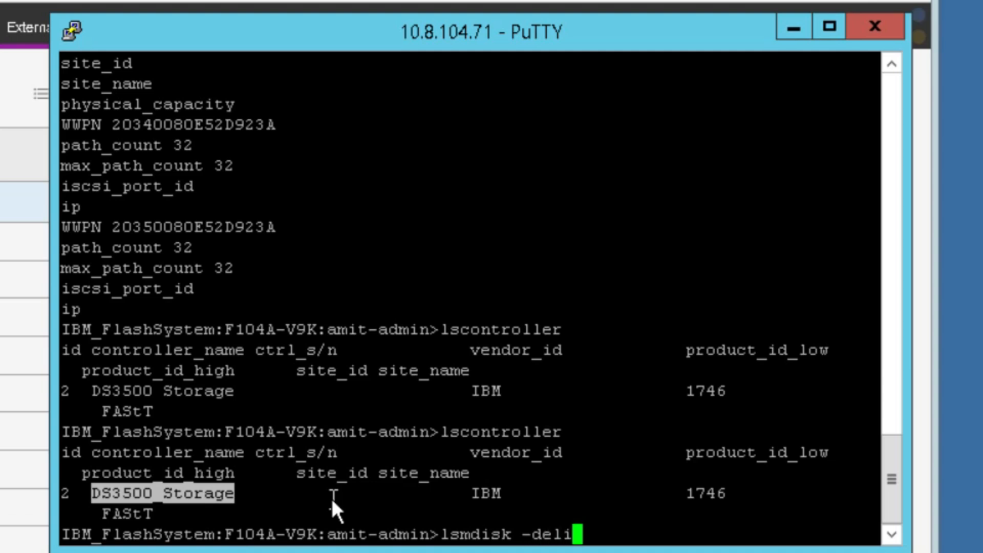
type("m : -filtervalue ")
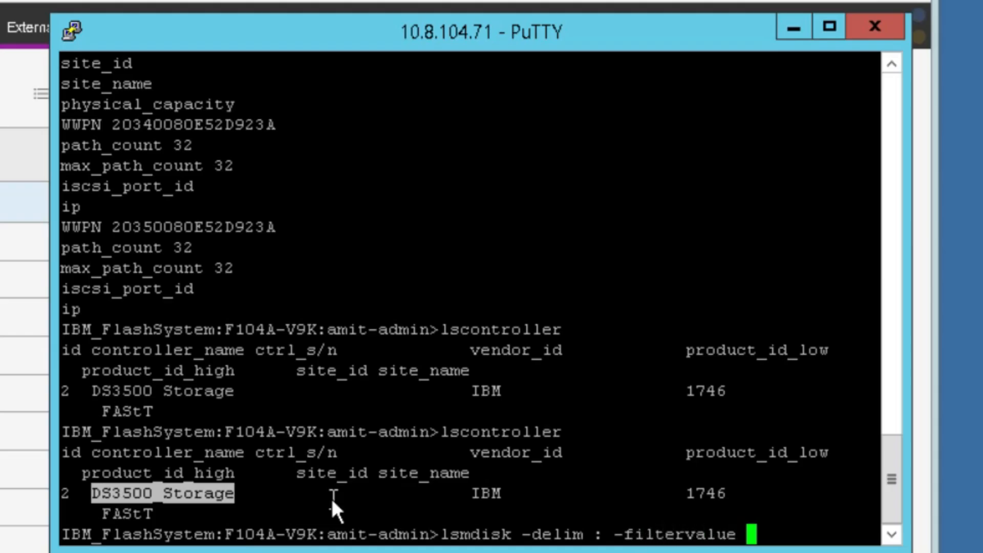
type("nam")
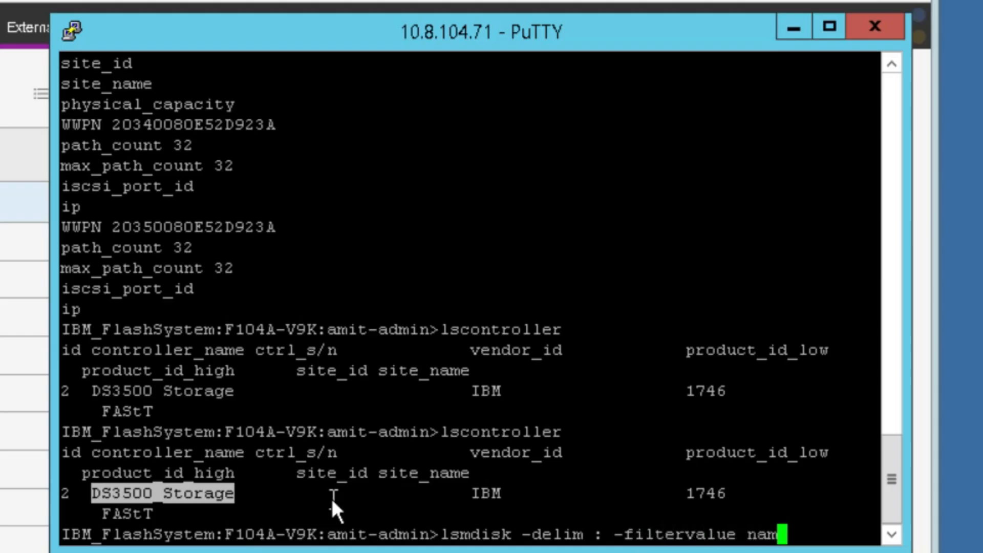
type("e=")
right_click(330, 497)
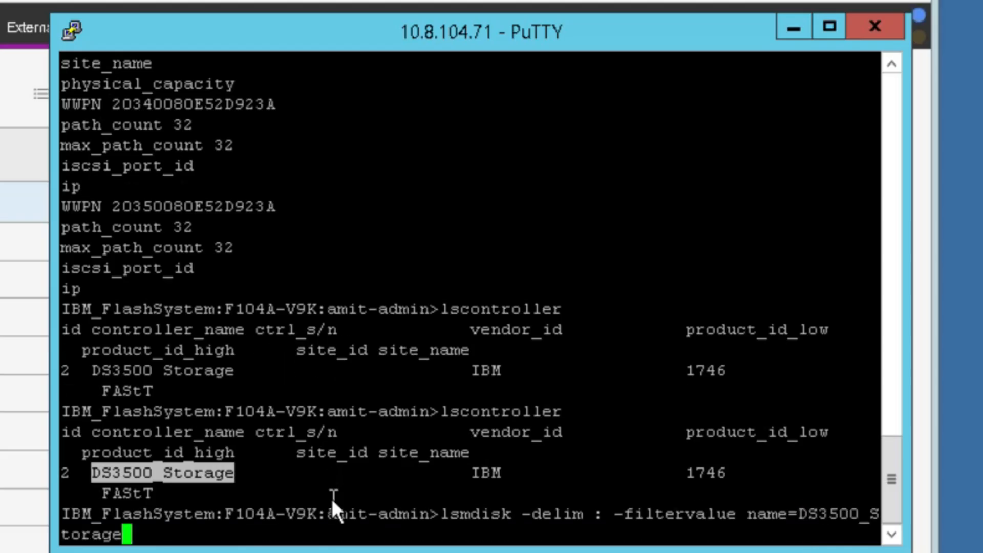
key("Return")
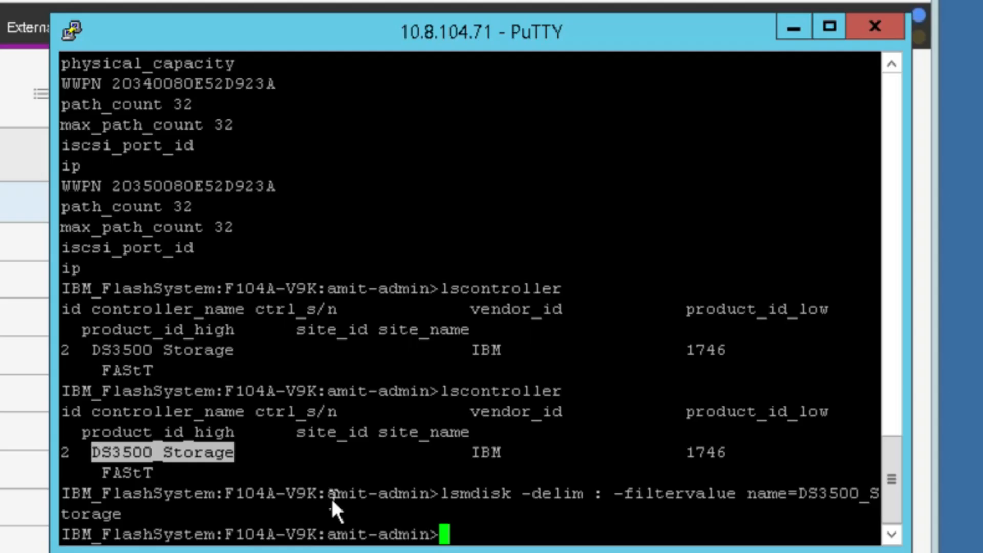
Step: Change the MDisk listing's filter to controller_name=DS3500_Storage and run the command again
key("Up")
key("Left")
key("Left")
key("Left")
key("Left")
key("Left")
key("Left")
key("Left")
key("Left")
key("Left")
key("Left")
key("Left")
key("Left")
key("Left")
key("Left")
key("Left")
key("Left")
key("Left")
key("Left")
key("Left")
key("Left")
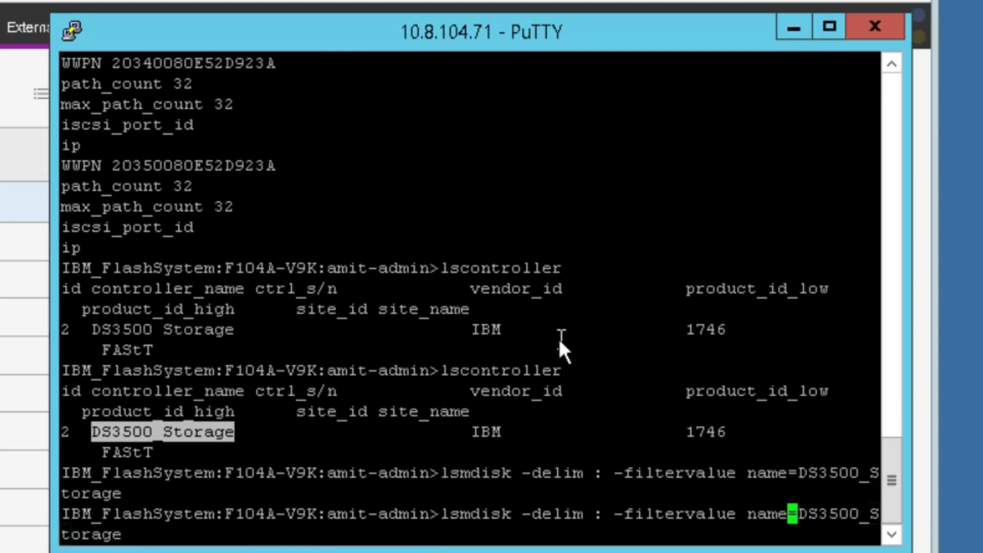
type("controller ")
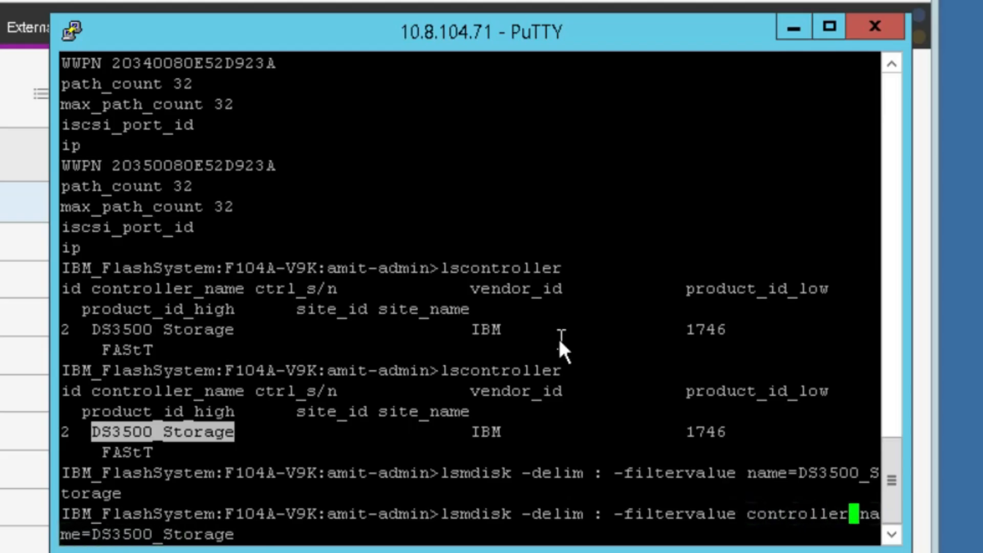
type("_")
key("Delete")
key("Return")
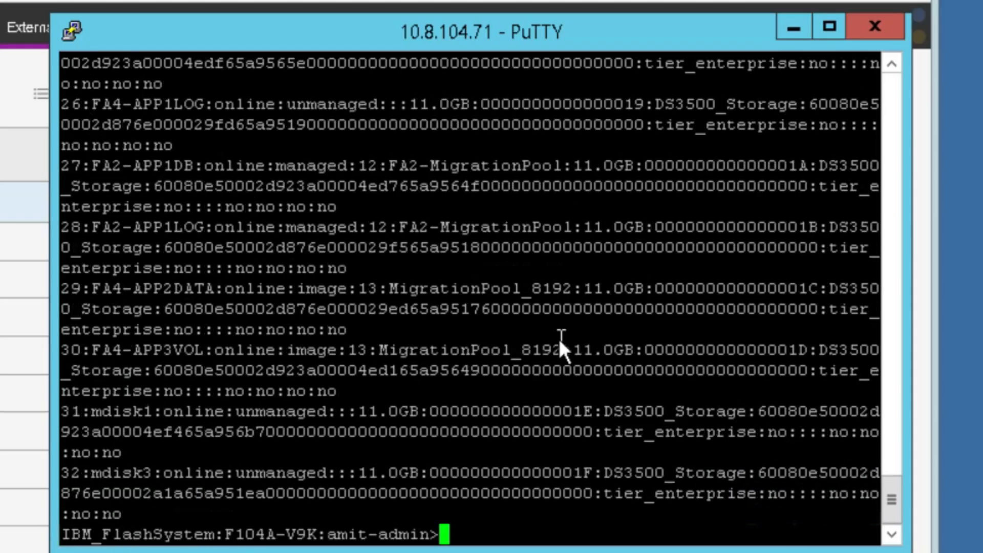
Step: Count the entries of the DS3500_Storage MDisk listing by piping it to wc
key("Up")
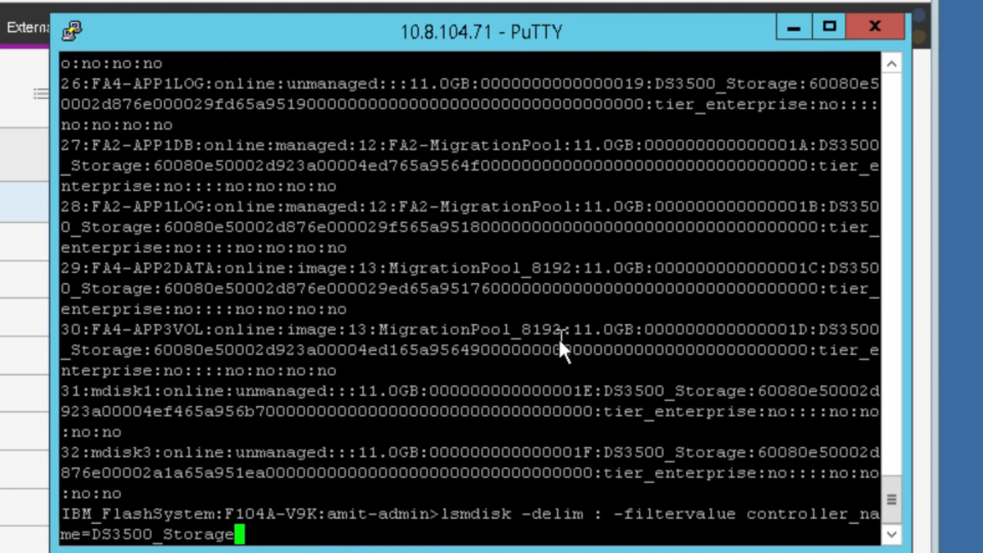
type("| wc")
key("Return")
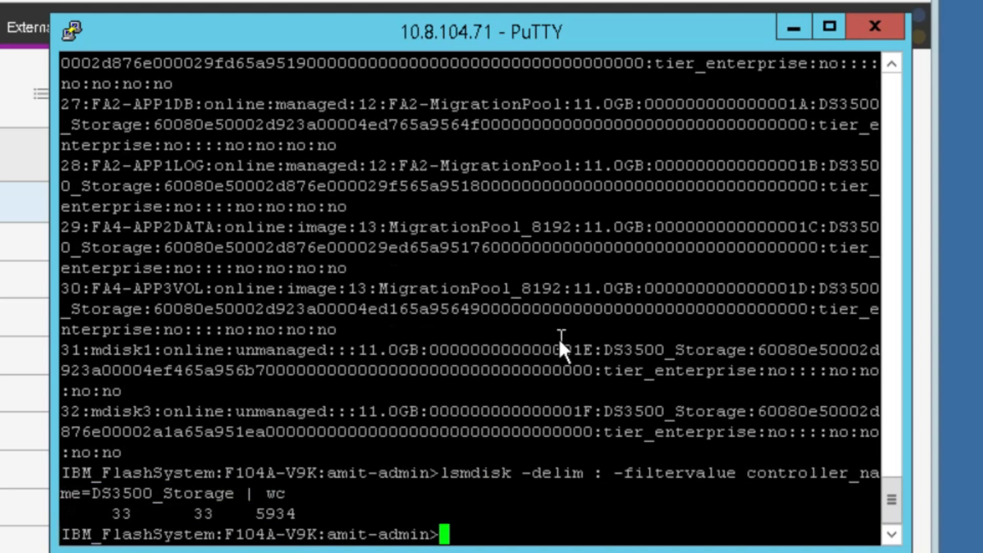
Step: Reduce the DS3500_Storage MDisk listing to IDs and names by replacing wc with cut -d ":" -f 1,2
key("Up")
key("BackSpace")
key("BackSpace")
type("c")
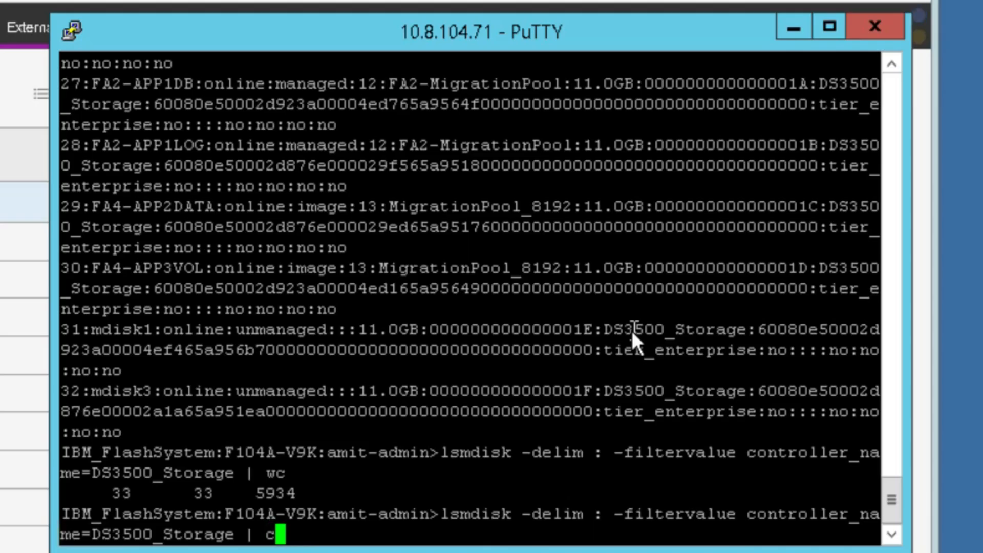
type("ut -d \":\" -f")
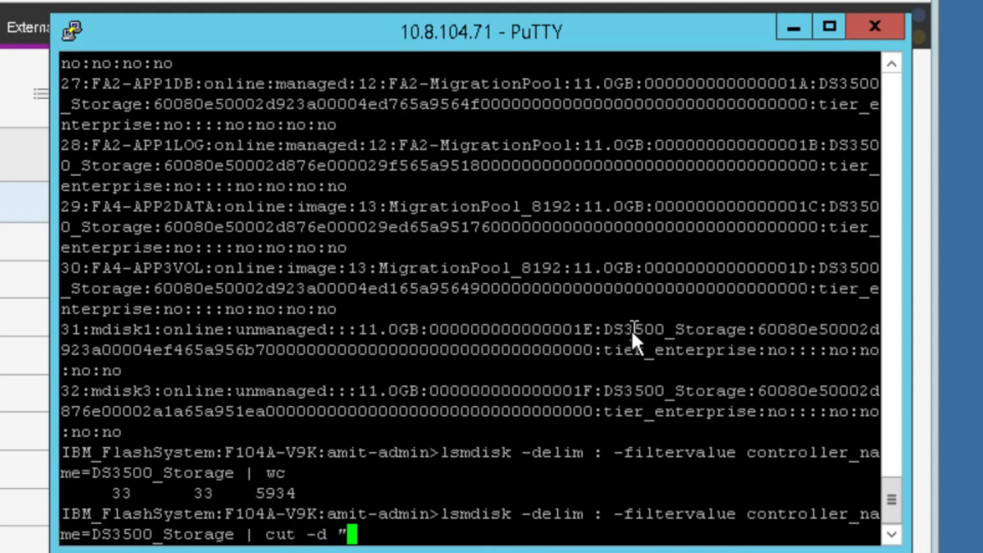
type(" 1.")
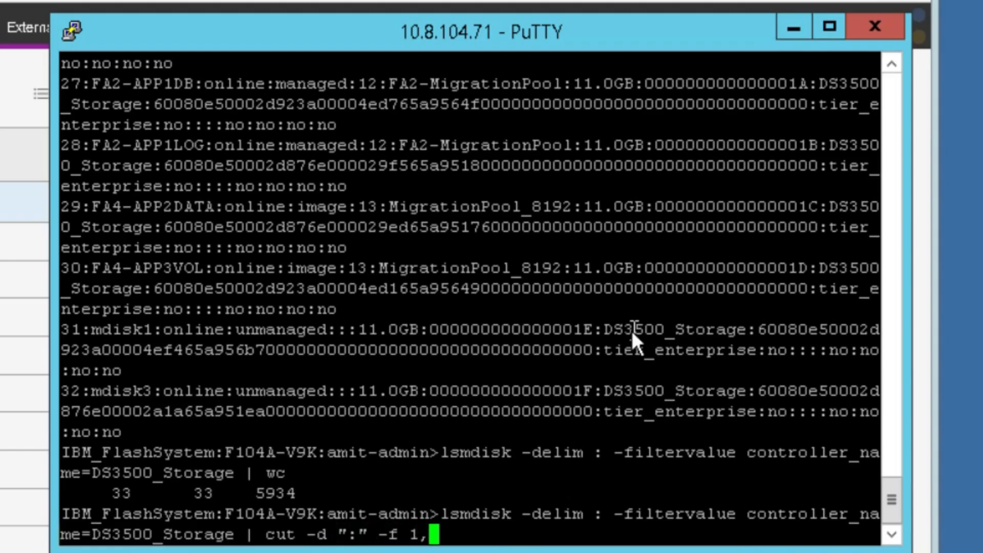
type("2")
key("Return")
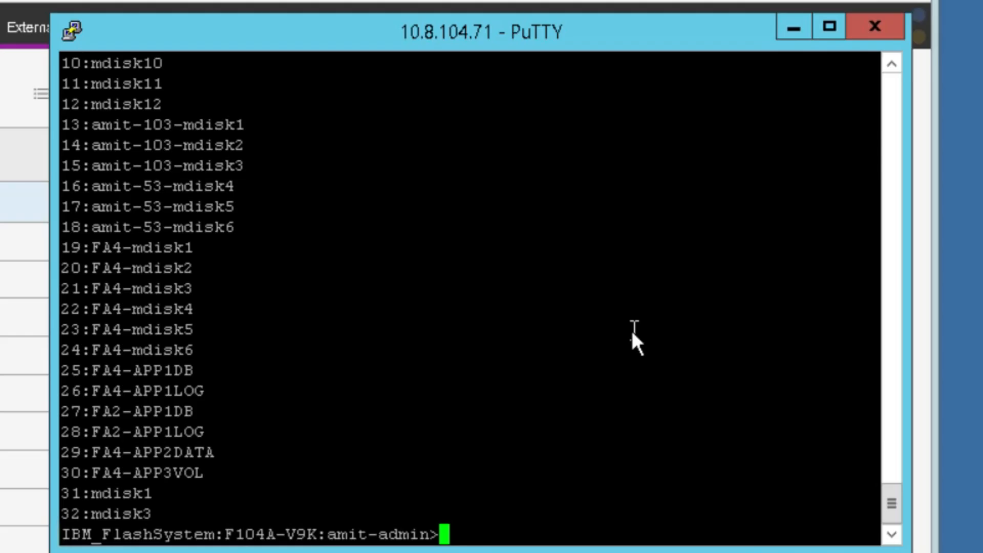
Step: Insert a grep for the administrator's name prefix before the cut filter and rerun the MDisk listing
key("Up")
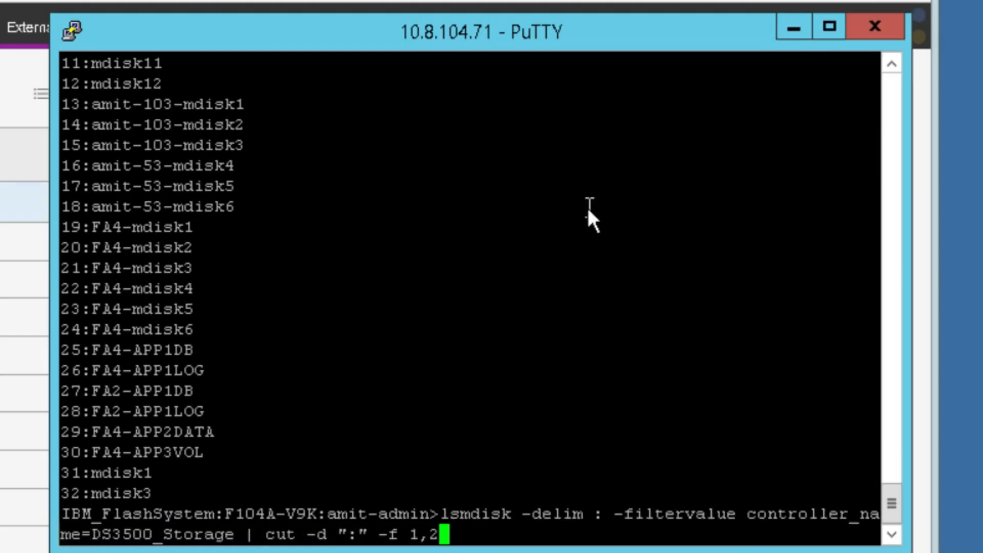
key("Left")
key("Left")
key("Left")
key("Left")
key("Left")
key("Left")
key("Left")
key("Left")
key("Left")
key("Left")
key("Left")
key("Left")
key("Left")
key("Left")
key("Left")
key("Left")
key("Left")
key("Left")
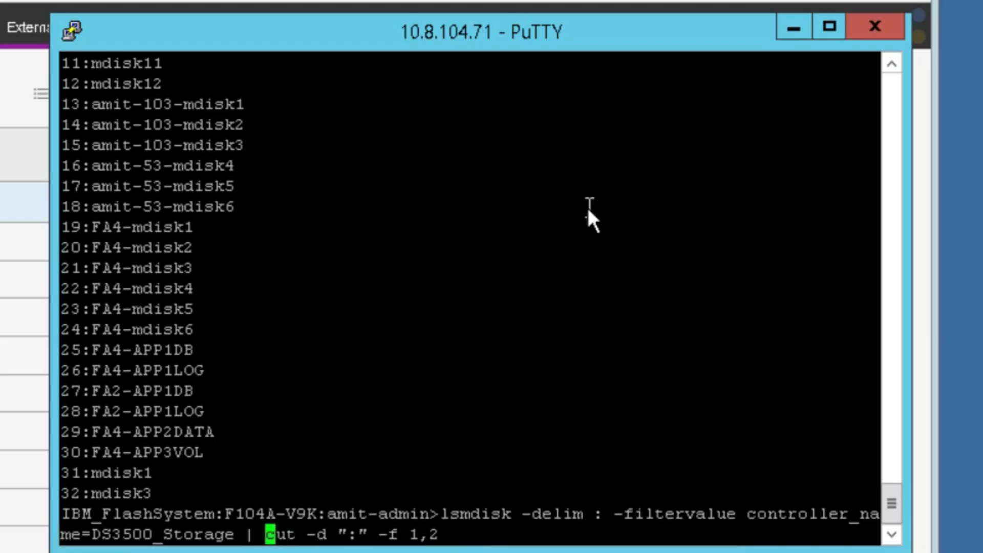
type("grep ")
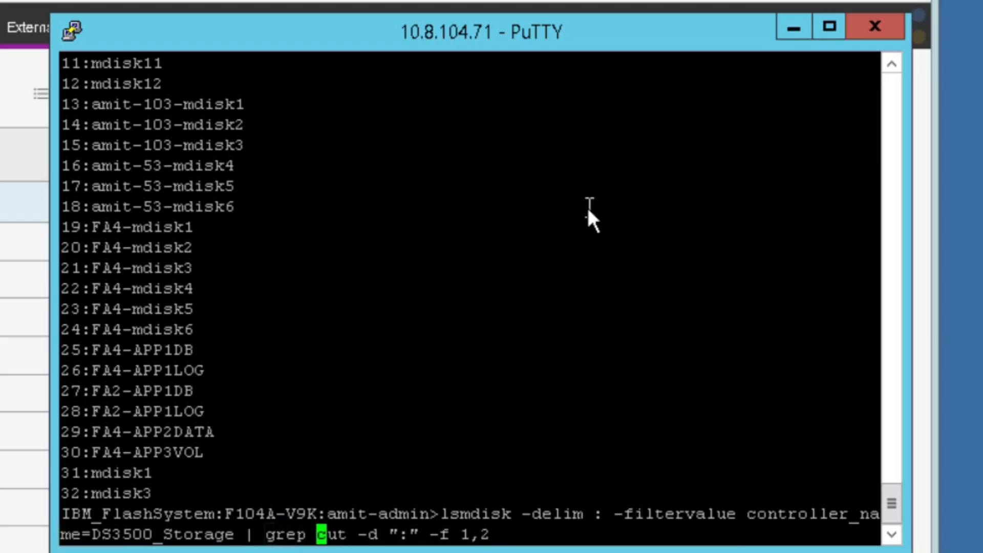
type("amit |")
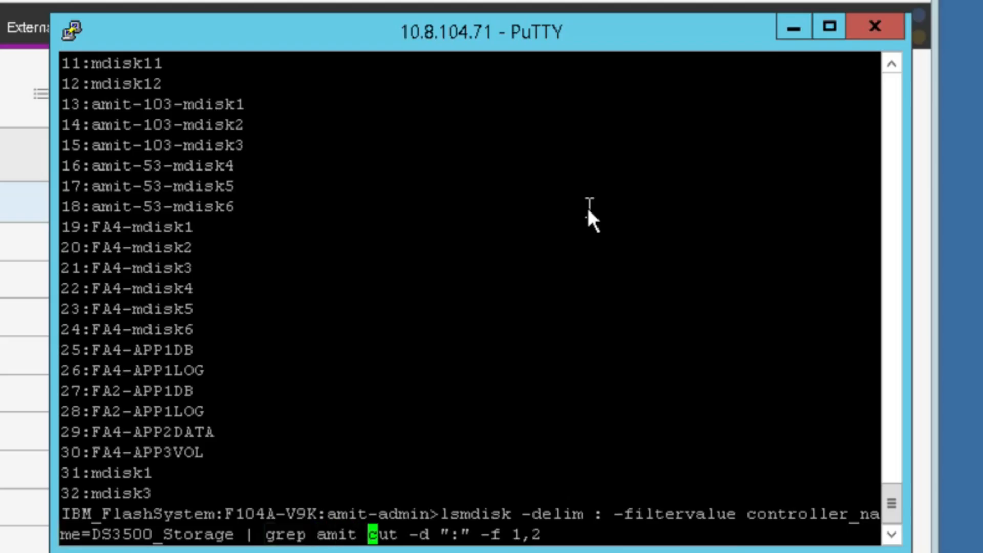
key("Return")
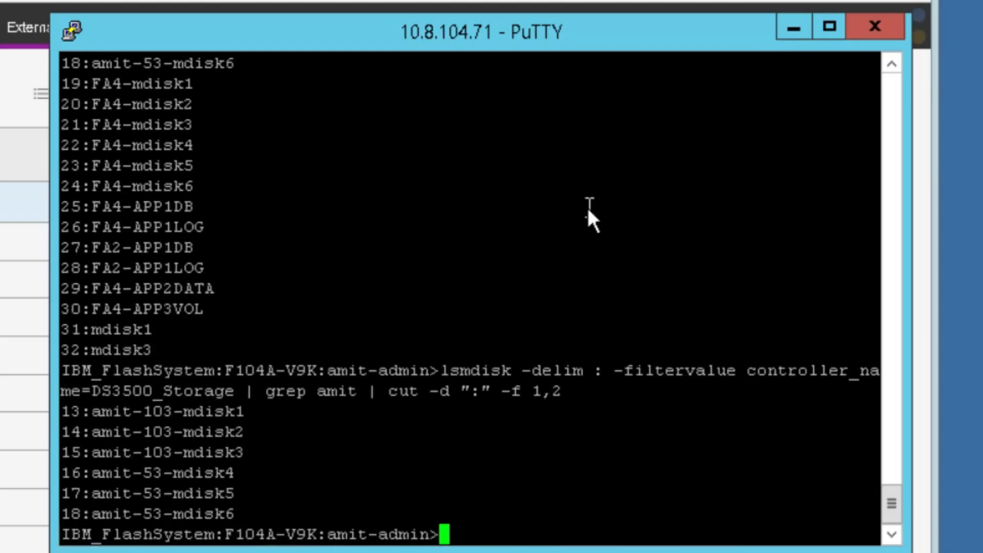
Step: Remove the cut filter and list the full details of the MDisks matching the administrator's name prefix, then recall that command
key("Up")
key("BackSpace")
key("BackSpace")
key("BackSpace")
key("BackSpace")
key("BackSpace")
key("BackSpace")
key("BackSpace")
key("BackSpace")
key("BackSpace")
key("BackSpace")
key("BackSpace")
key("BackSpace")
key("BackSpace")
key("BackSpace")
key("BackSpace")
key("BackSpace")
key("BackSpace")
key("BackSpace")
key("BackSpace")
key("BackSpace")
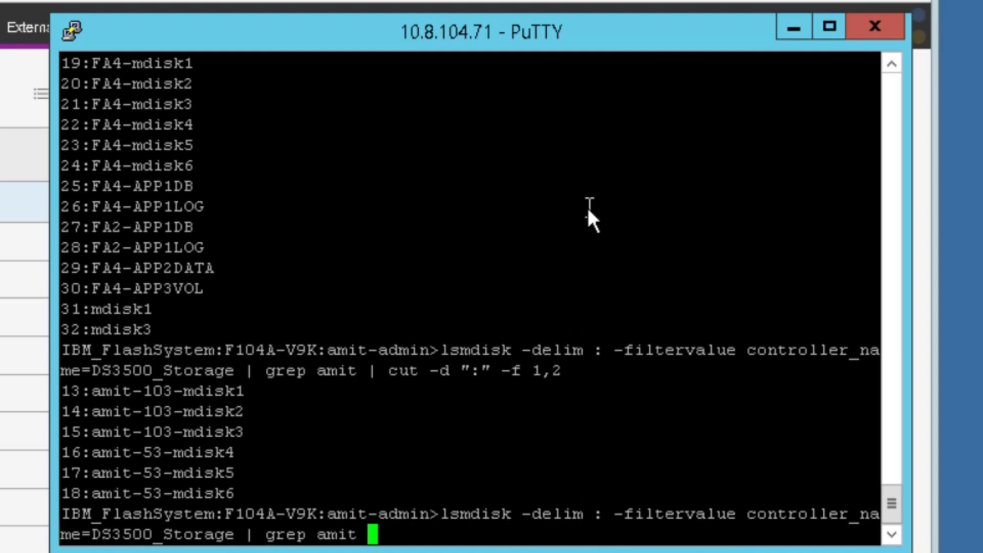
key("Return")
key("Up")
key("Up")
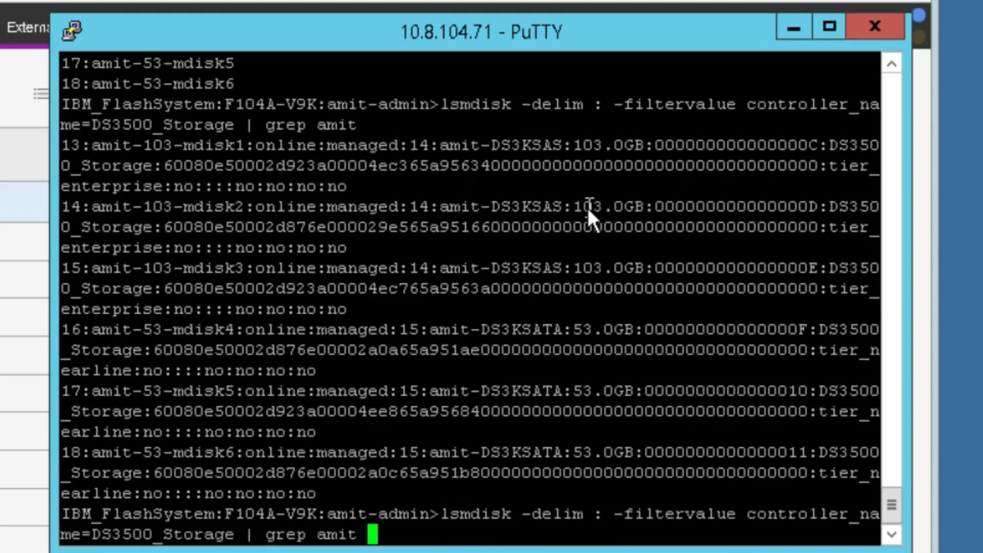
Step: Rerun the filtered MDisk listing with cut -d ":" -f 1,2, and display the details of MDisk 13 with lsmdisk
key("Return")
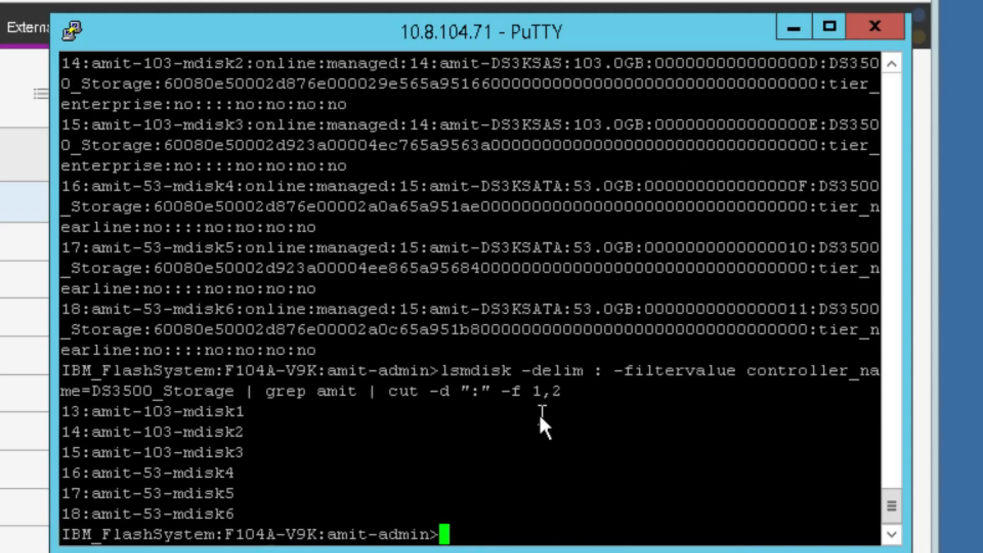
type("lsmdisk 13")
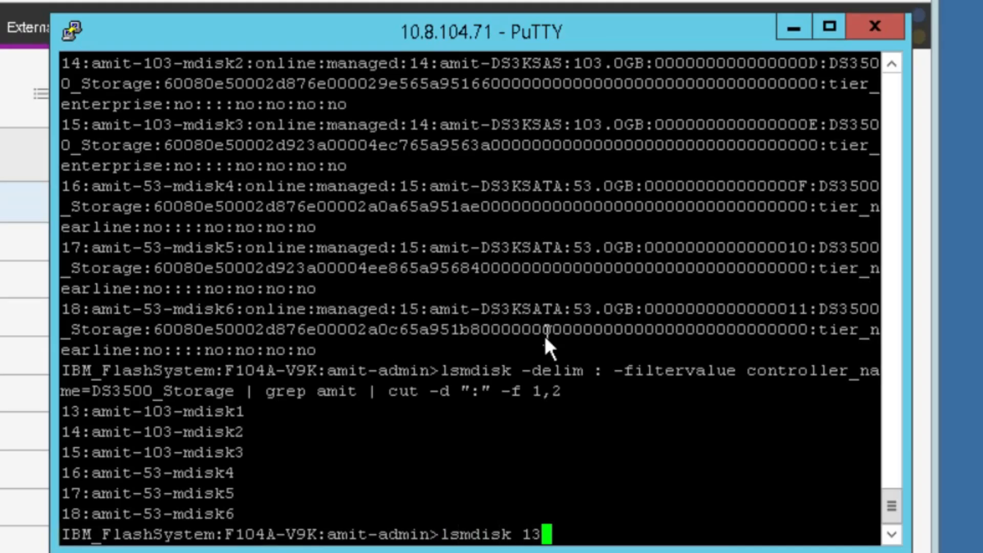
key("Return")
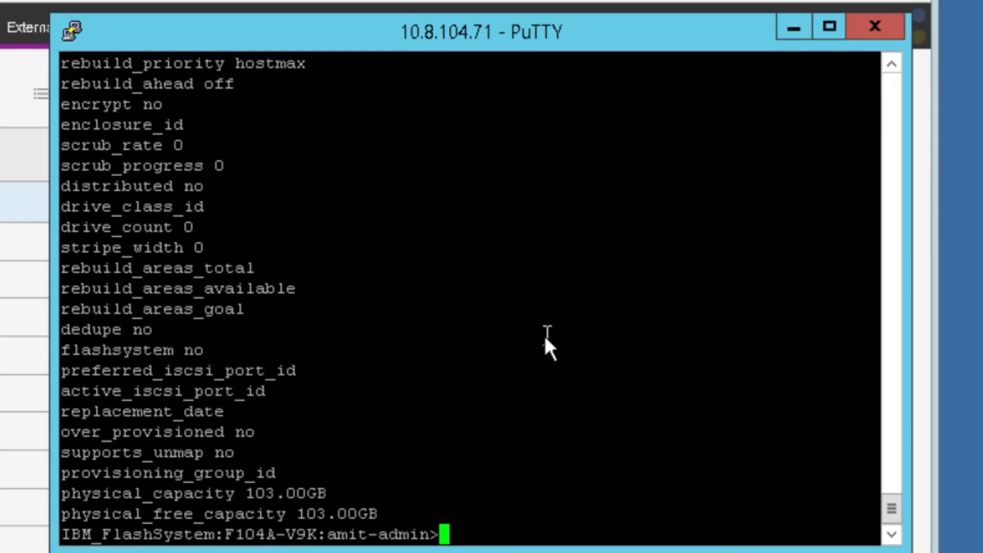
Step: Page through the MDisk 13 details by piping lsmdisk 13 to more, and examine the preferred and active WWPN lines
key("Up")
type("| mo")
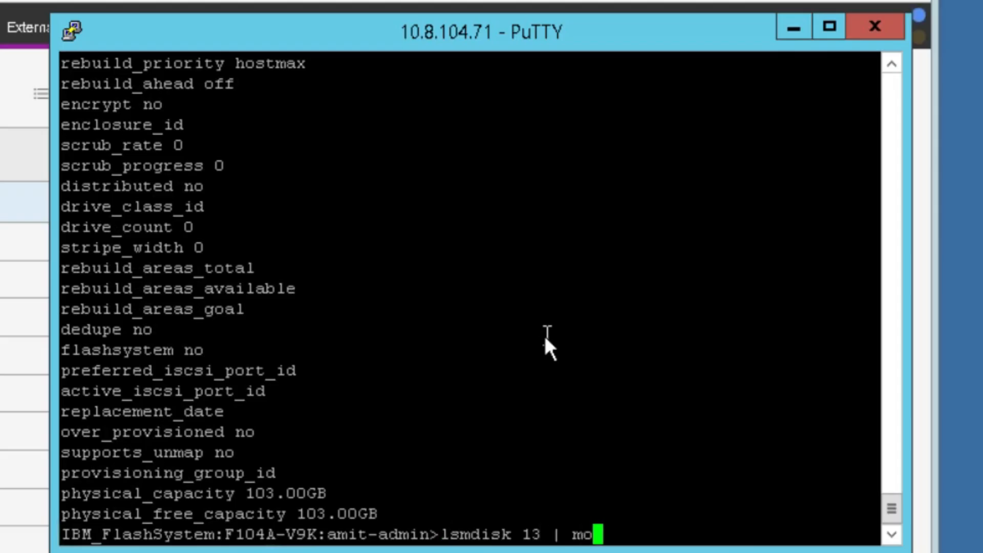
type("re")
key("Return")
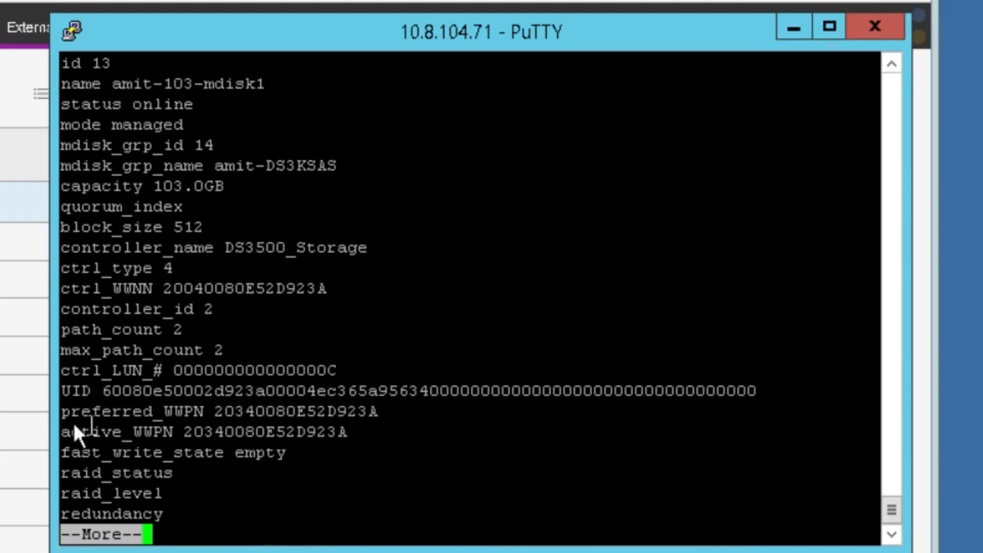
left_click_drag(60, 412, 379, 431)
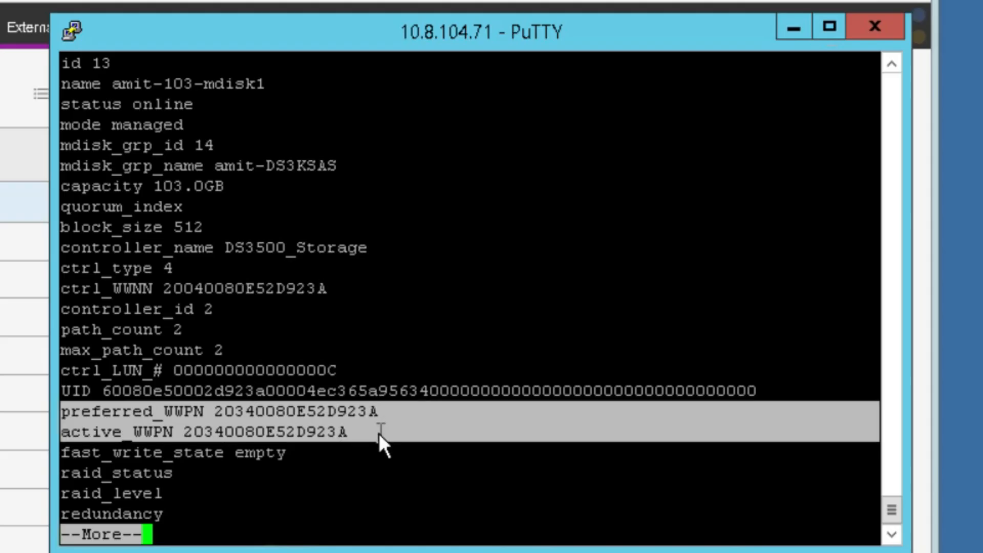
left_click(378, 432)
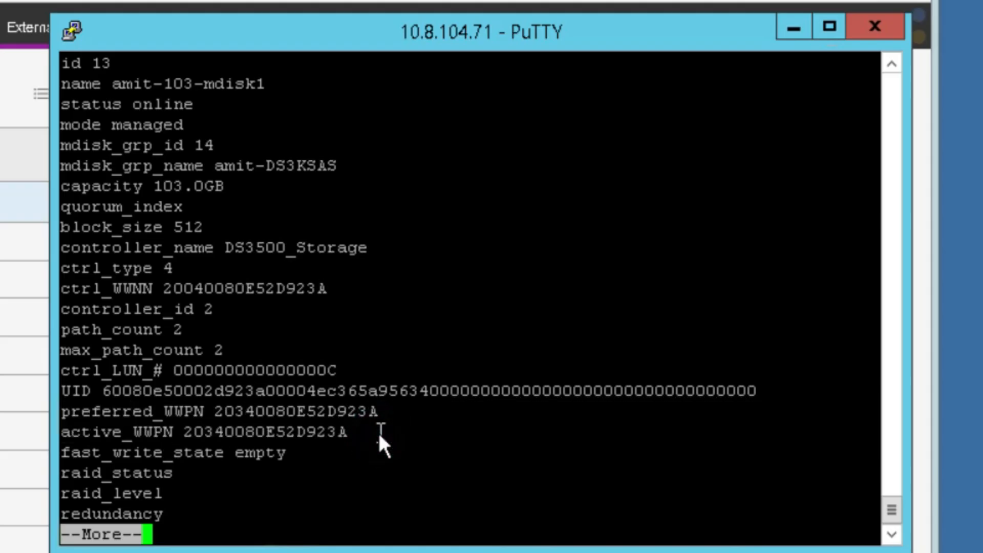
Step: Quit the paged output and request the command help for lsmdisk
type("qh")
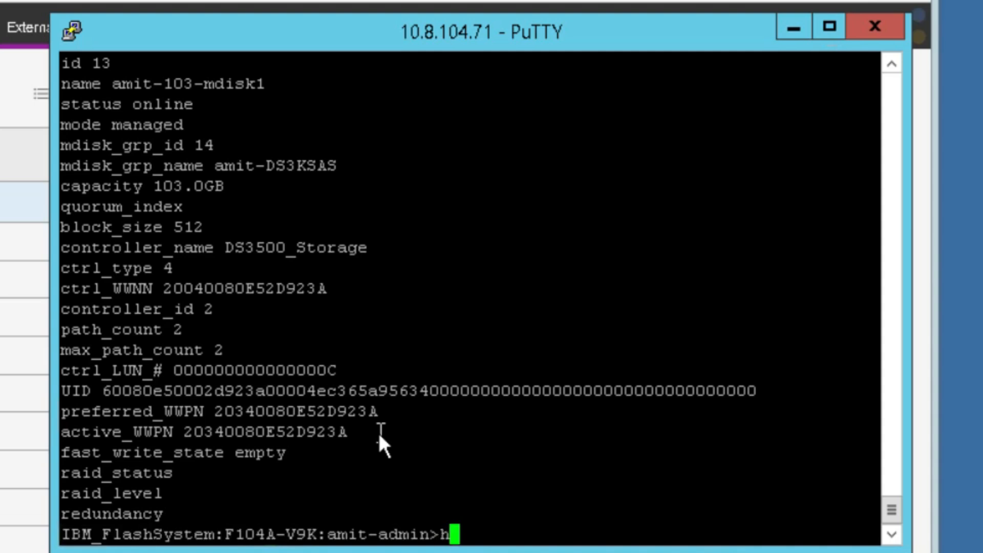
type("elp lsm")
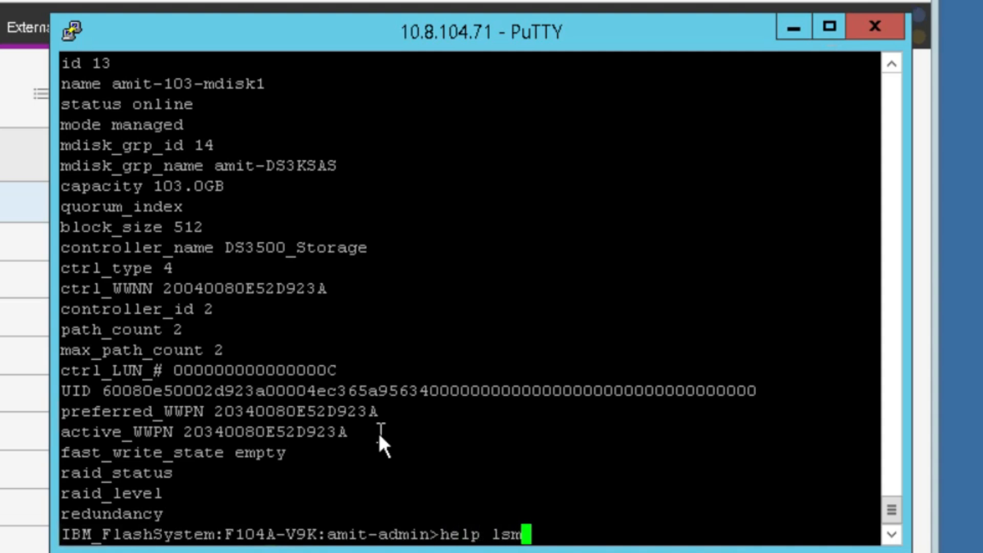
type("disk")
key("Return")
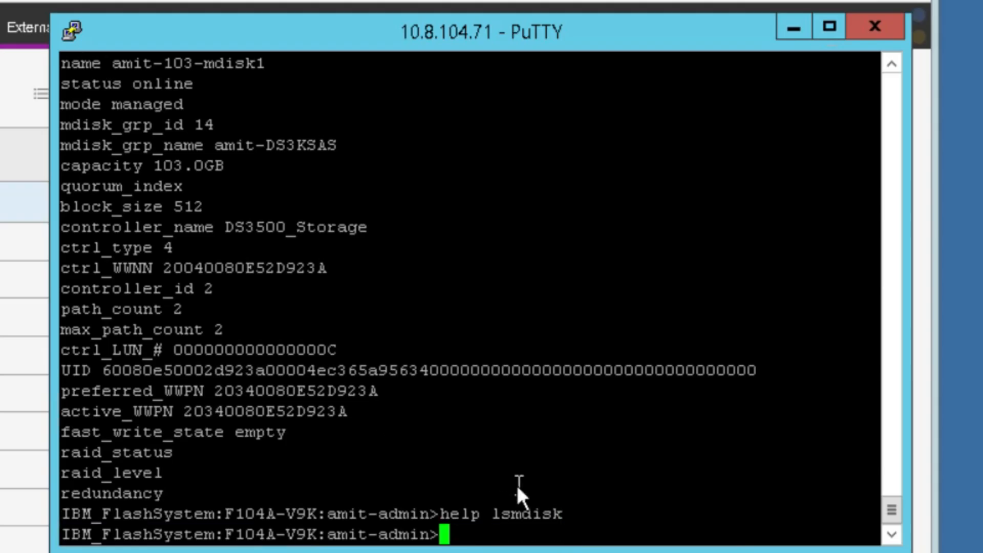
Step: Check the number of free extents on MDisk 13 with lsfreeextents
type("lsf")
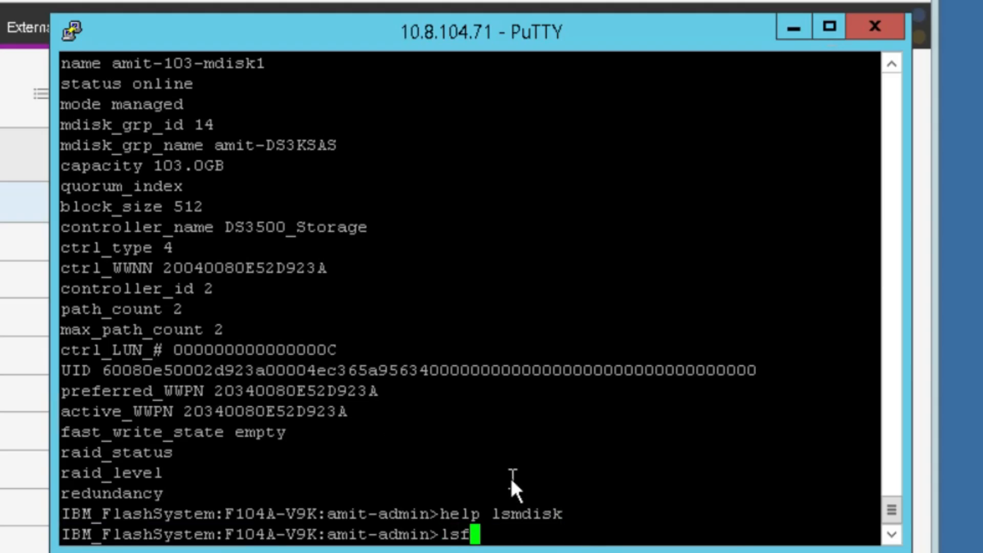
type("reeextents ")
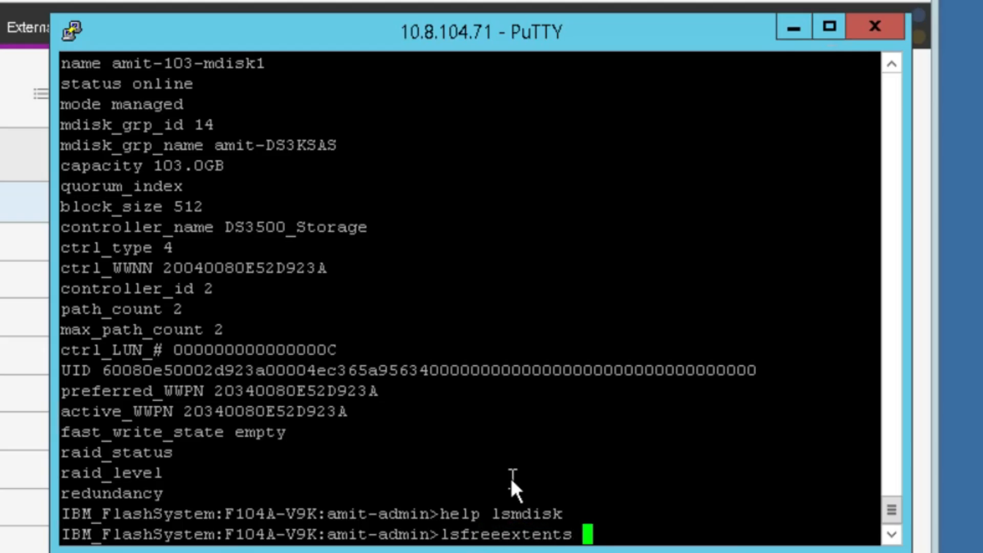
type("13")
key("Return")
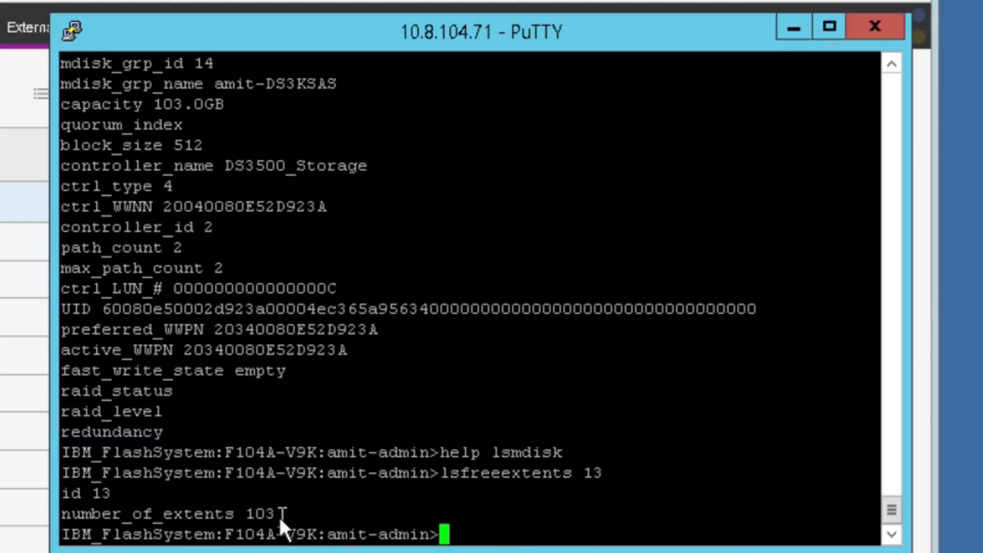
left_click_drag(273, 516, 250, 514)
left_click_drag(248, 516, 276, 514)
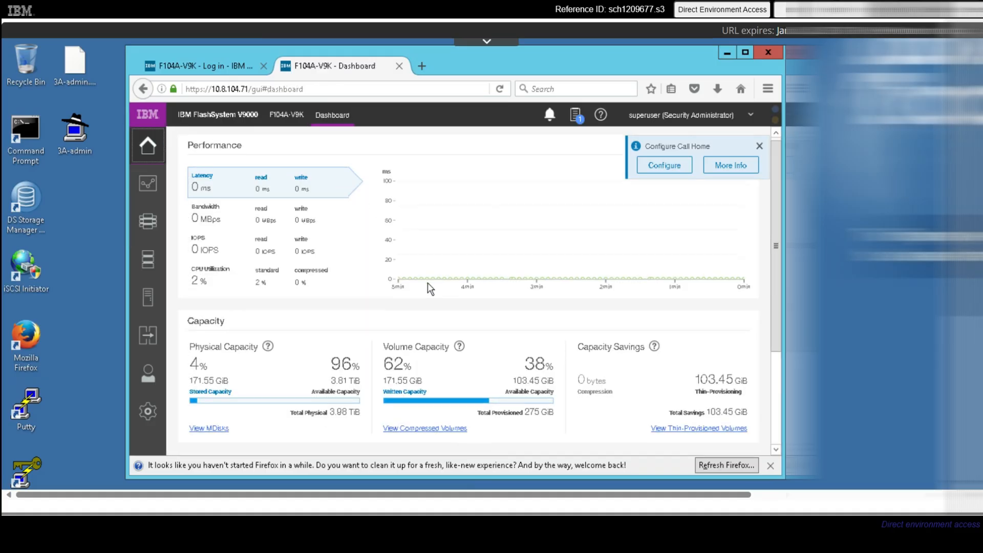
Step: Review the performance, physical capacity, volume capacity and capacity savings on the FlashSystem V9000 web dashboard
scroll(428, 283, "down", 4)
scroll(428, 283, "up", 4)
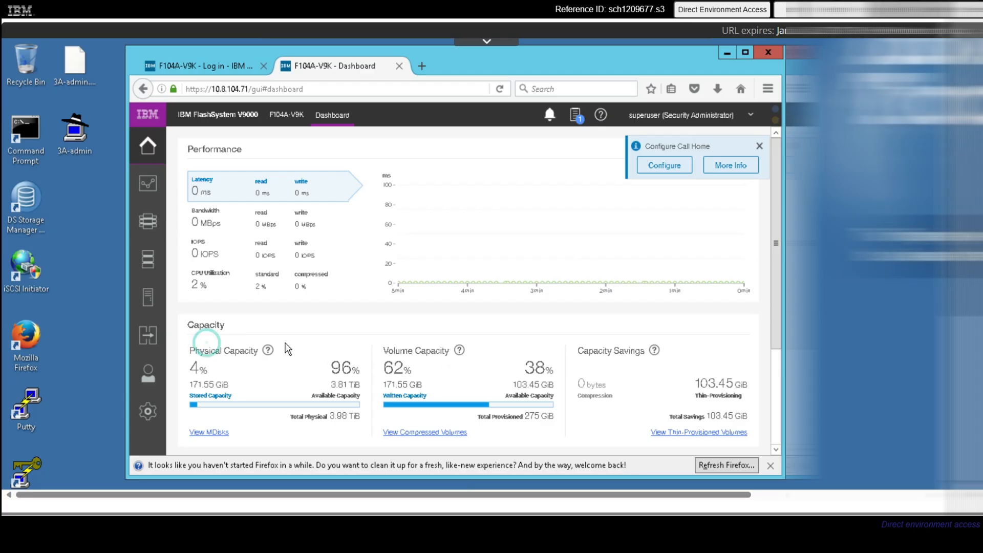
scroll(314, 332, "down", 1)
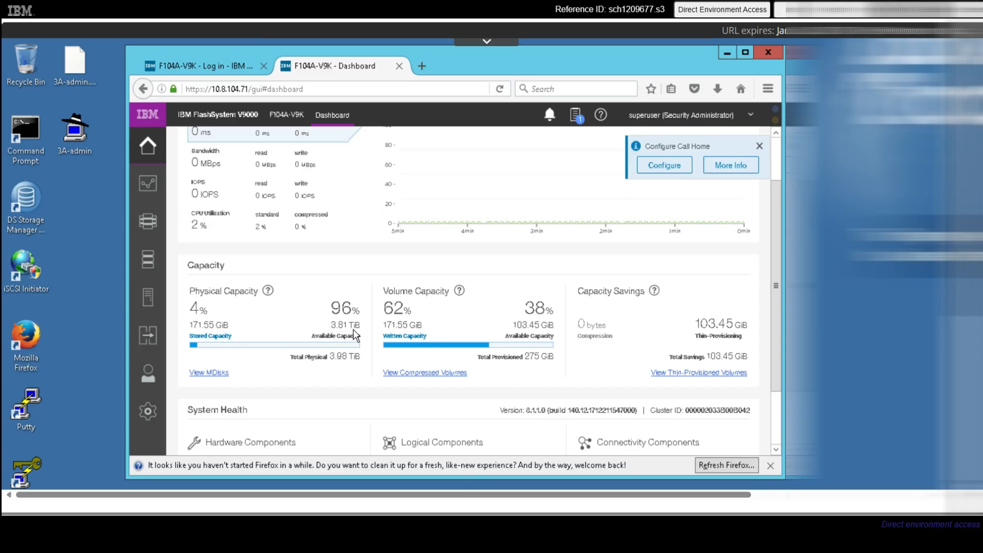
Step: Open the Pools page and examine the state and capacity of all pools, including the new DS3KSAS and DS3KSATA pools
left_click(174, 221)
left_click(174, 257)
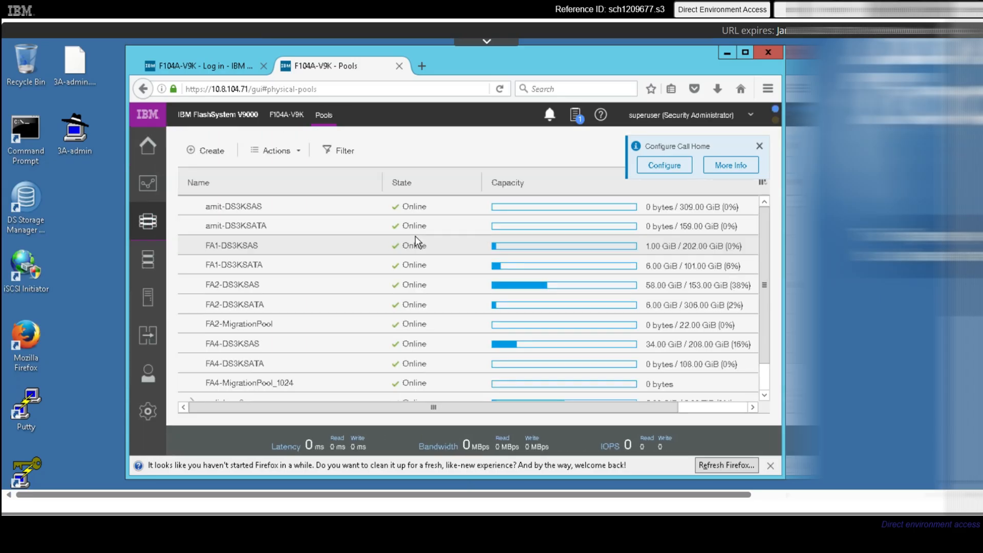
left_click_drag(767, 238, 770, 289)
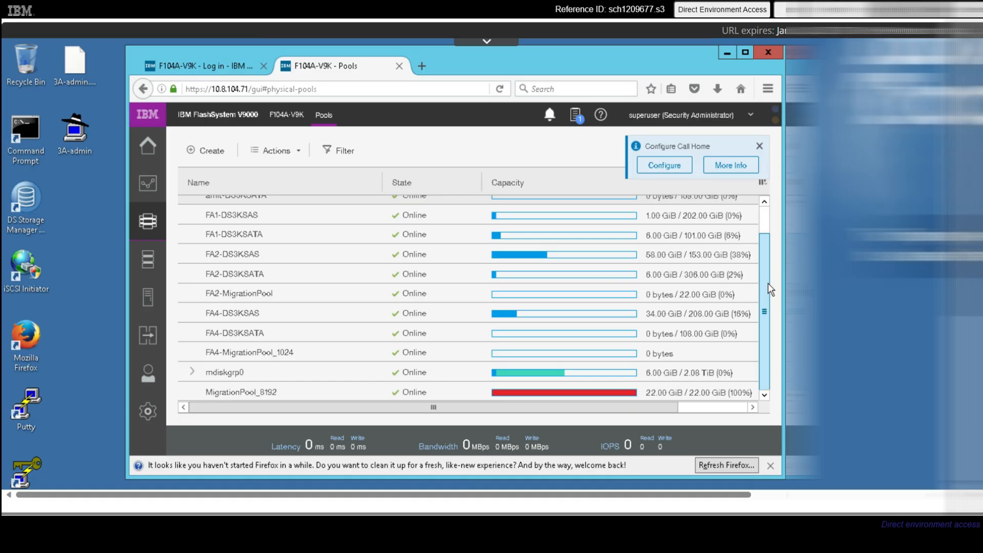
left_click_drag(771, 256, 770, 228)
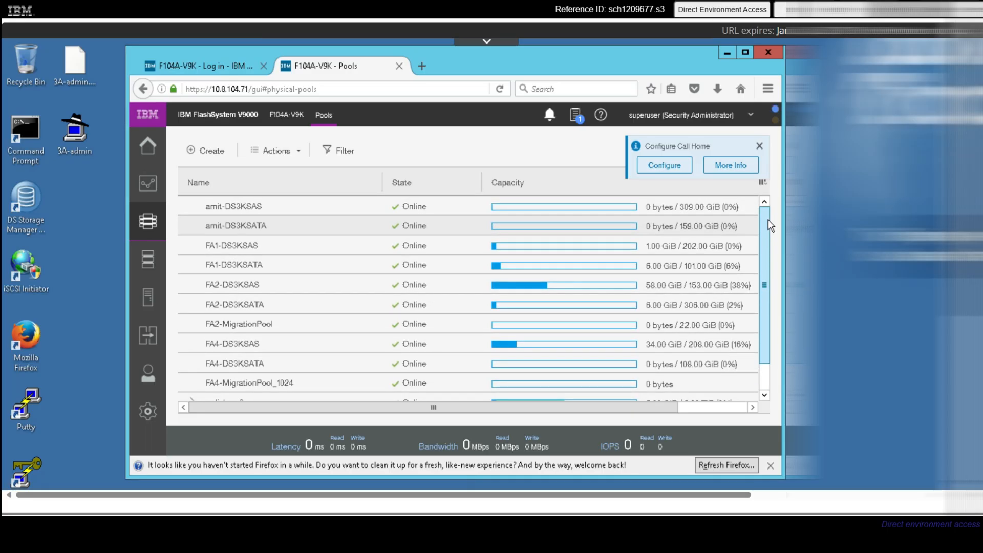
left_click_drag(768, 229, 768, 259)
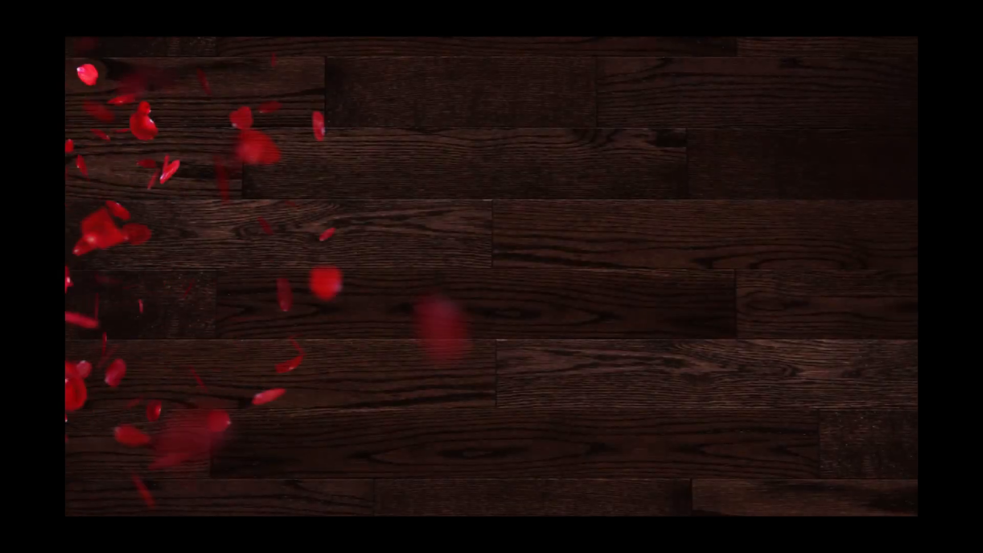